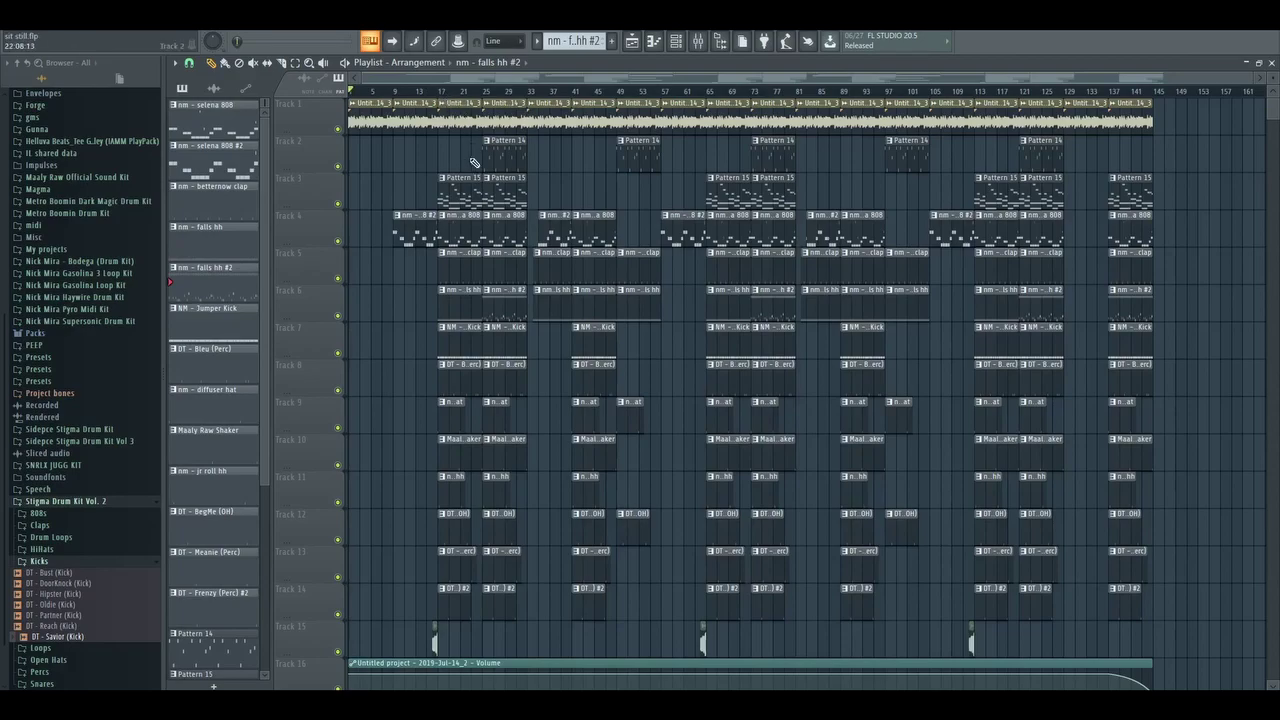
Step: Audition the song from around bars 17, 25 and 9, then restart from the beginning
left_click(446, 96)
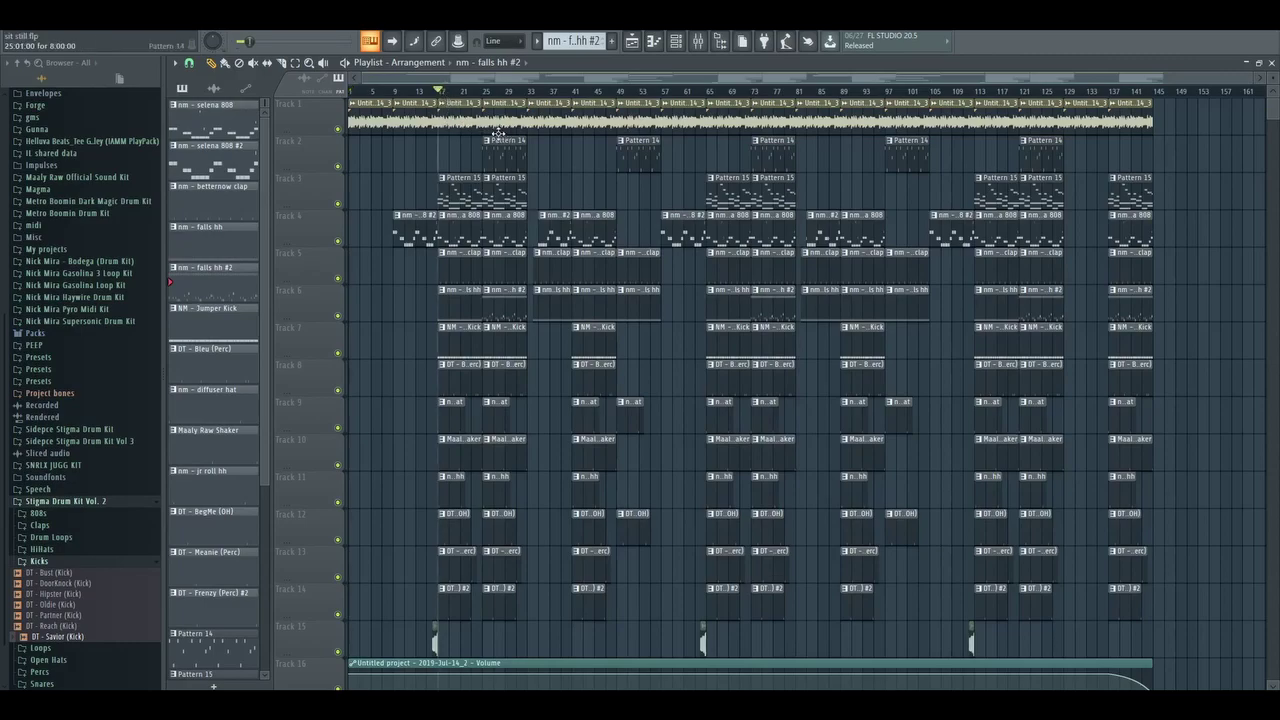
left_click(486, 92)
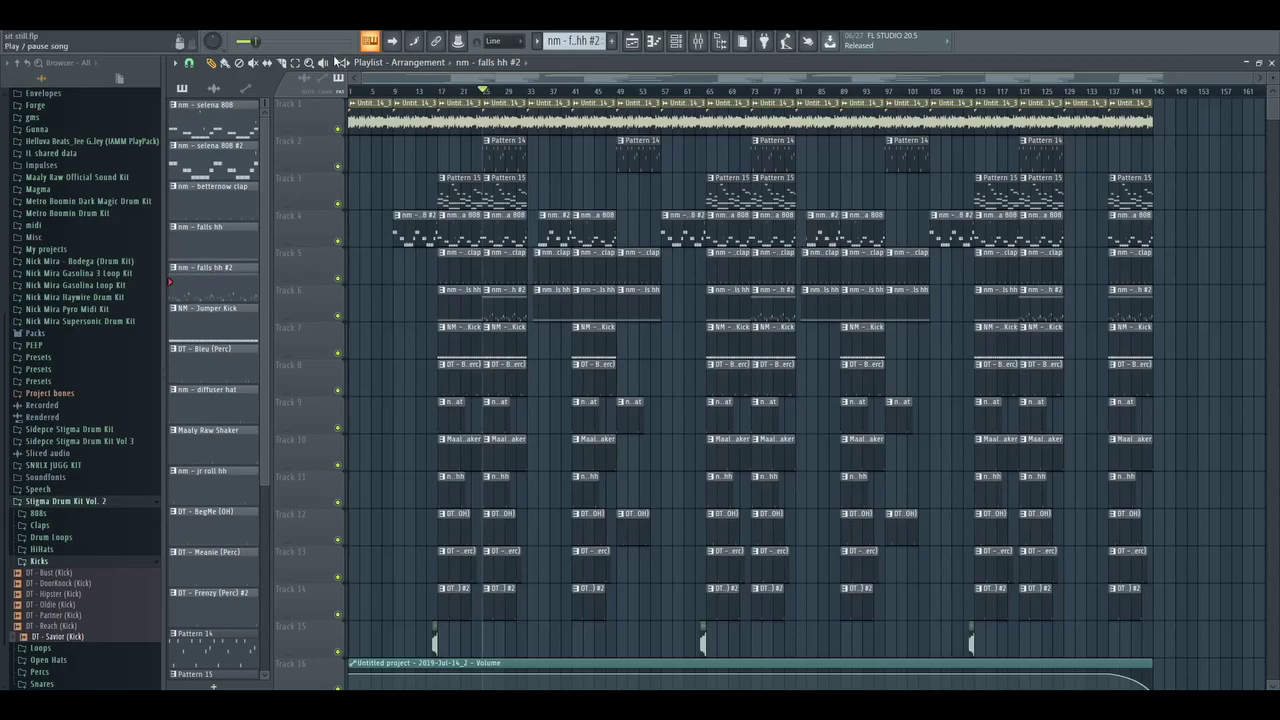
key("space")
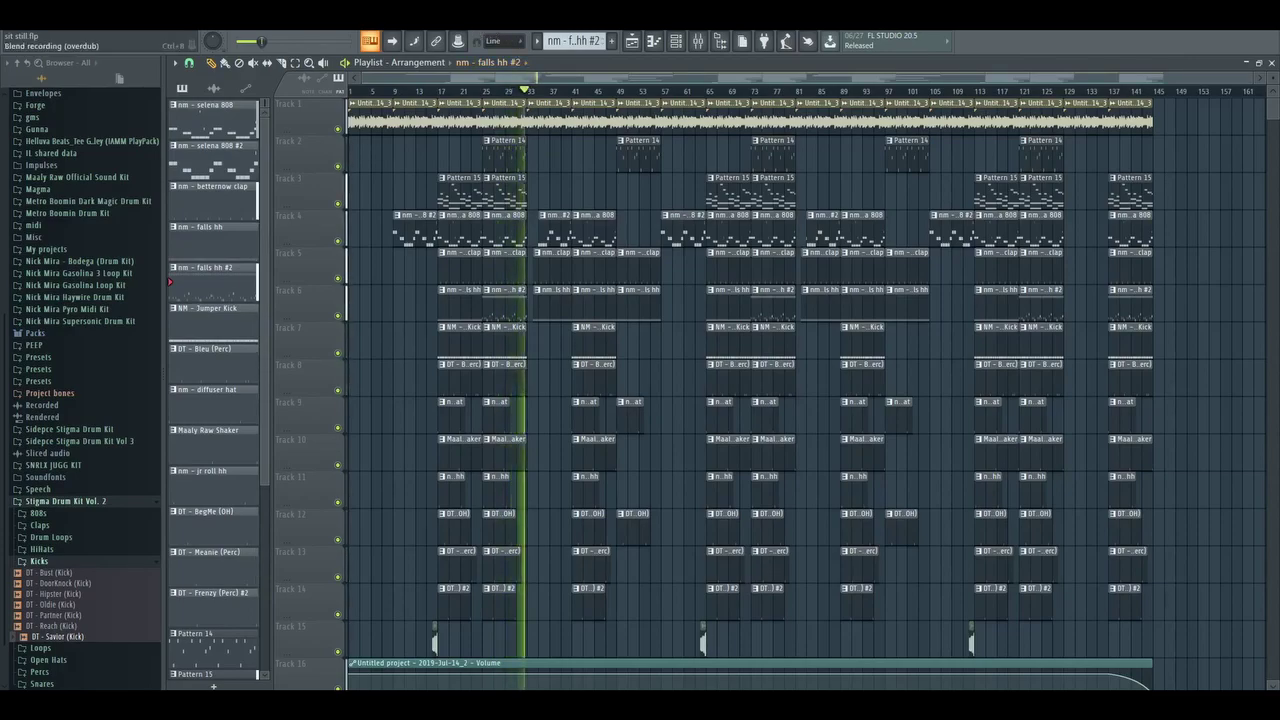
key("space")
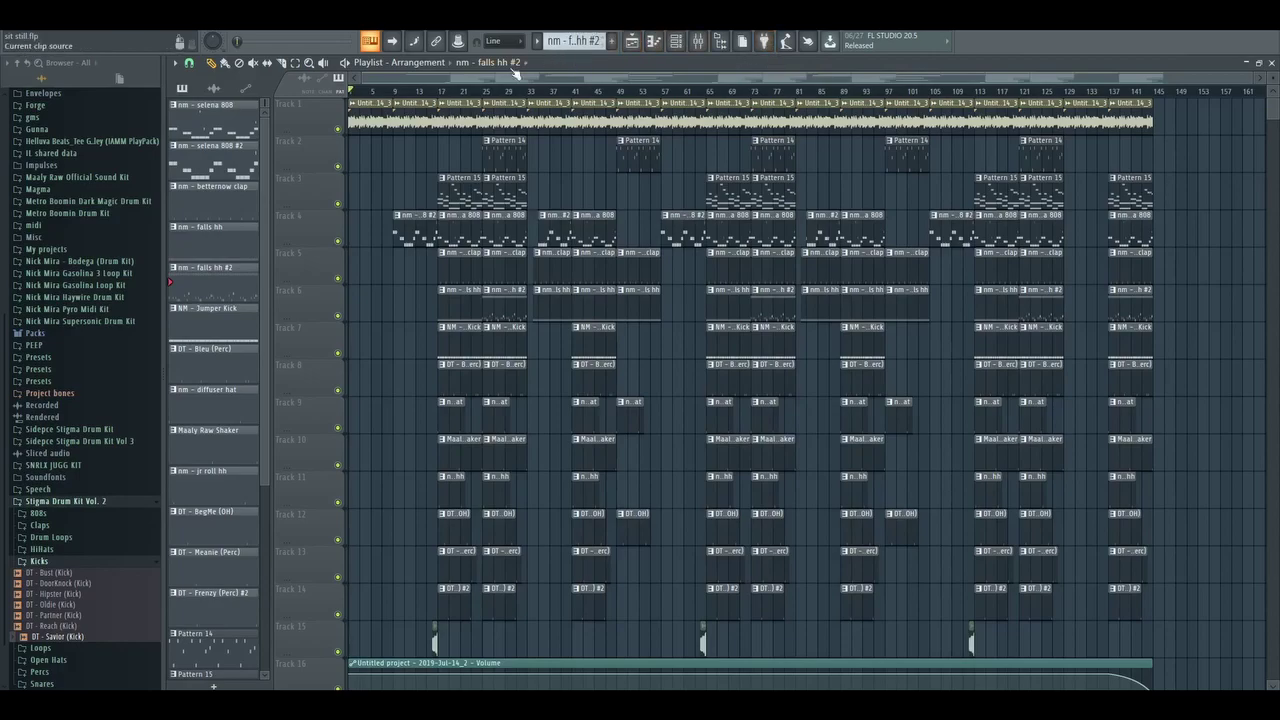
left_click(394, 91)
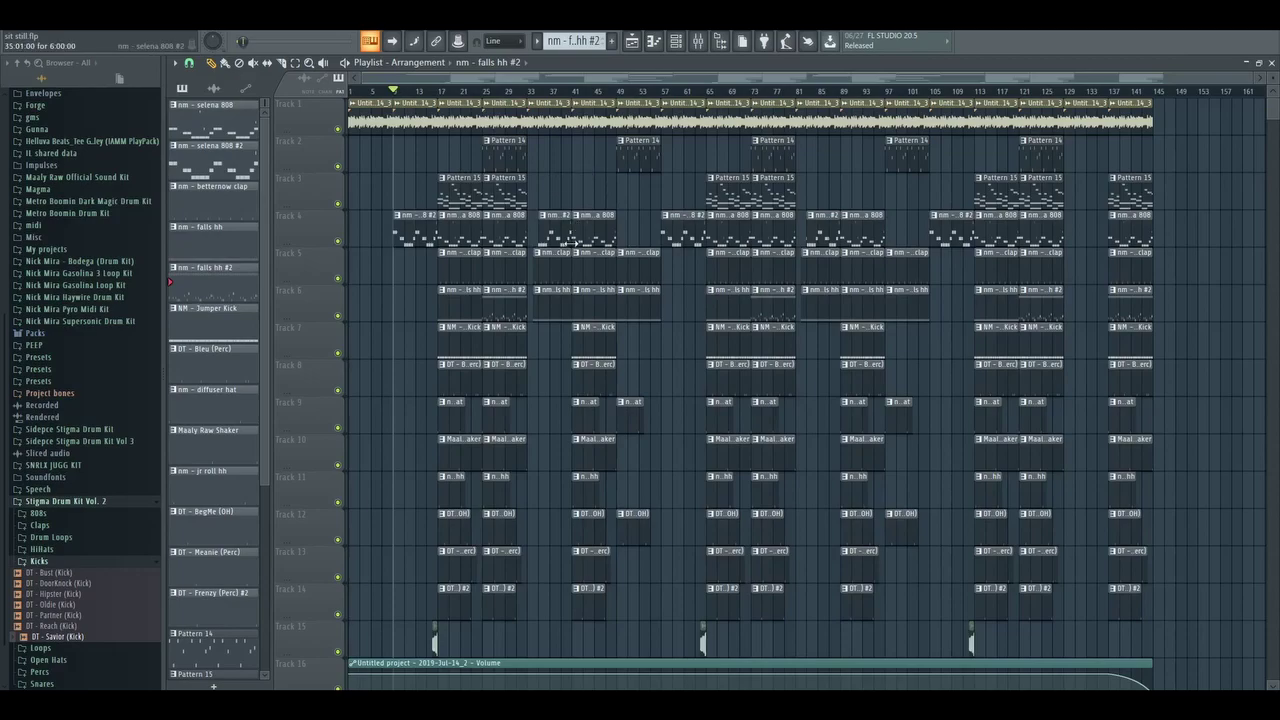
key("space")
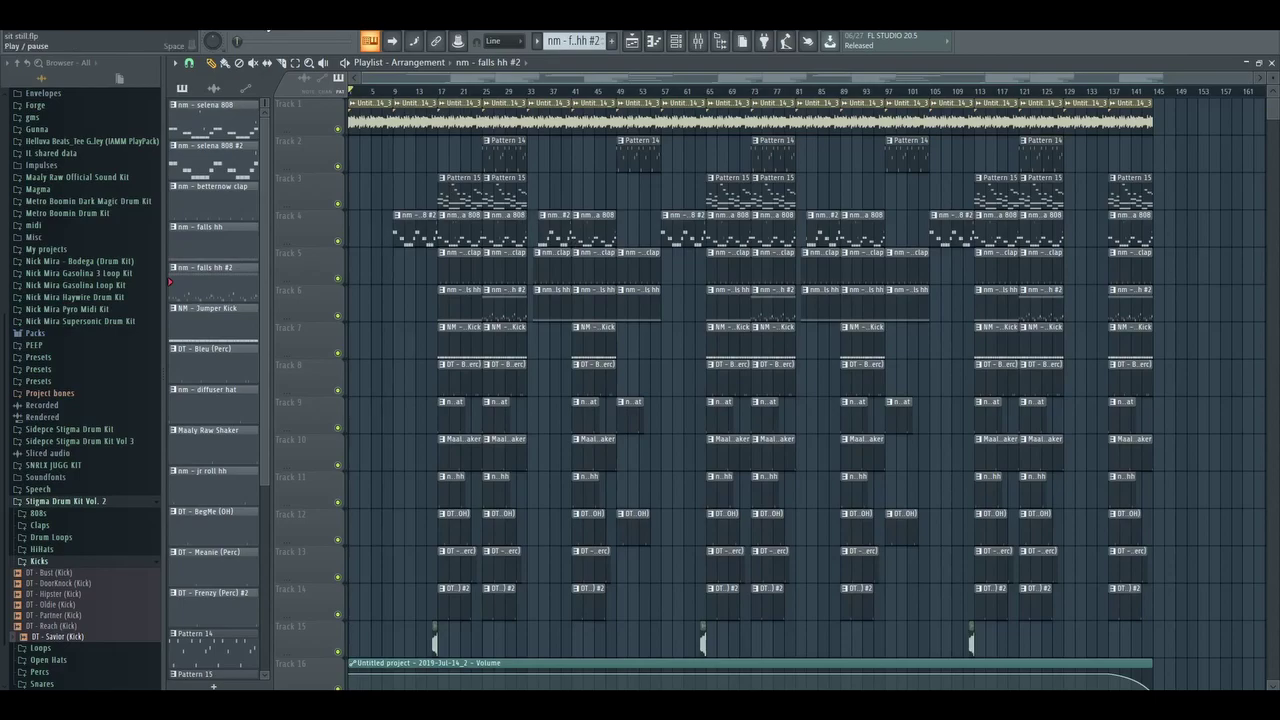
key("space")
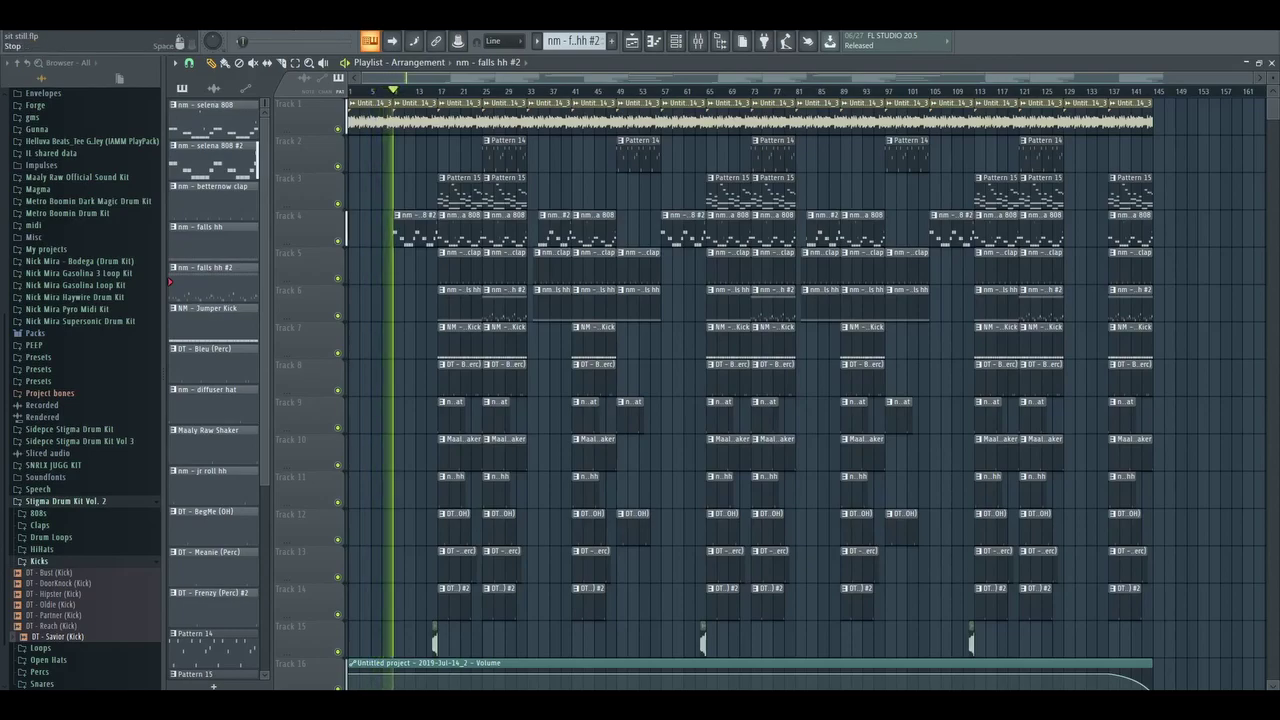
Step: Solo the sample on Track 1 and play it alone from bar 1, then stop
left_click(180, 41)
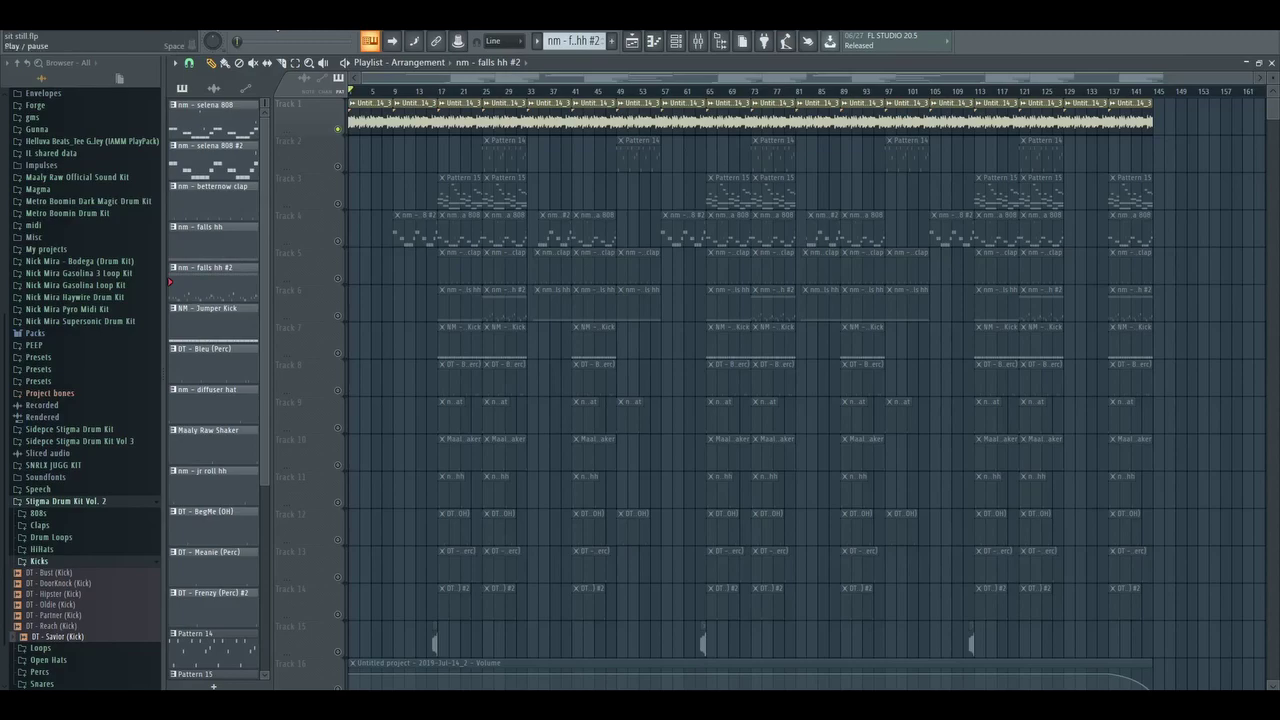
scroll(700, 400, "up", 3)
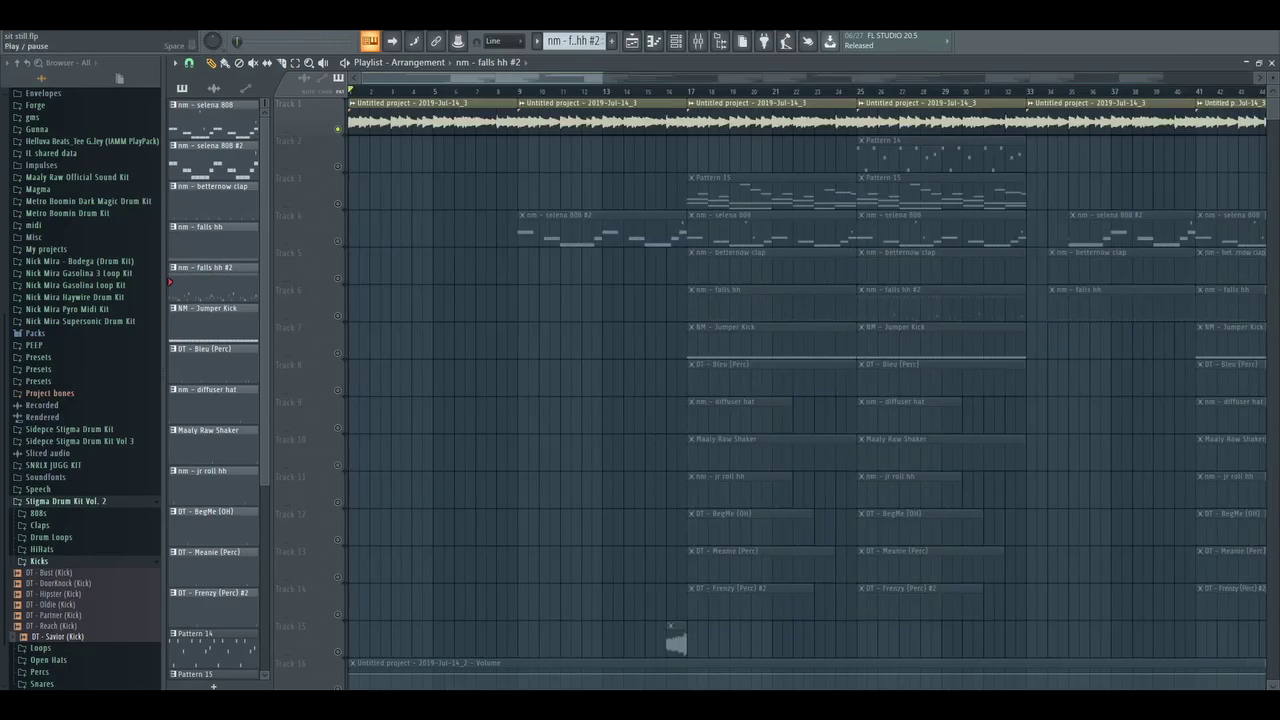
key("space")
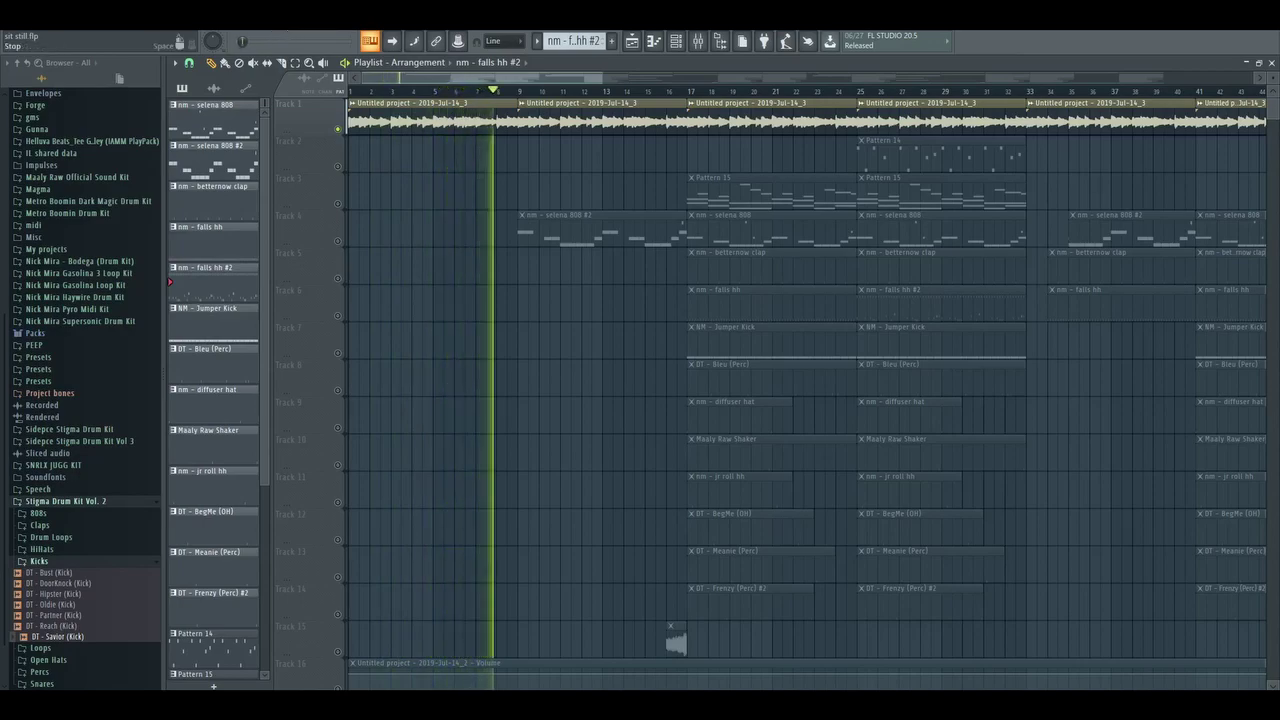
left_click(180, 42)
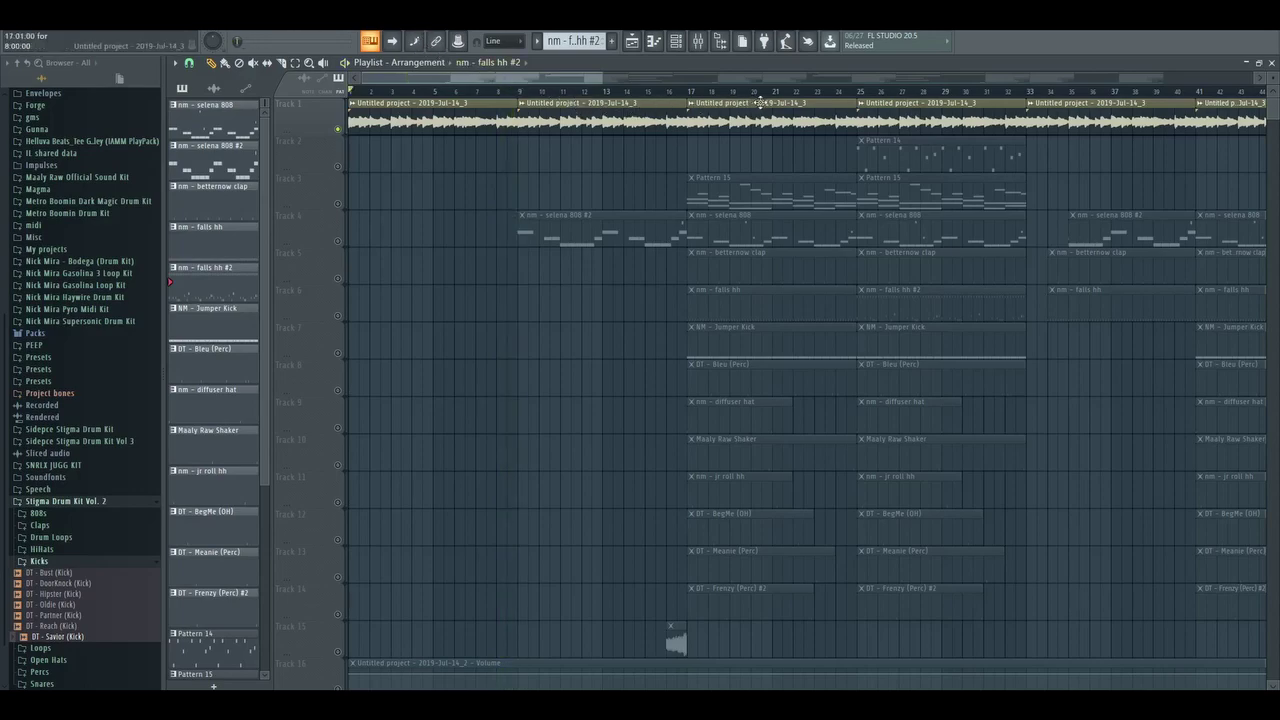
Step: On the sample's mixer insert 1, enable only Fruity parametric EQ 2 and load a starting preset
left_click(700, 43)
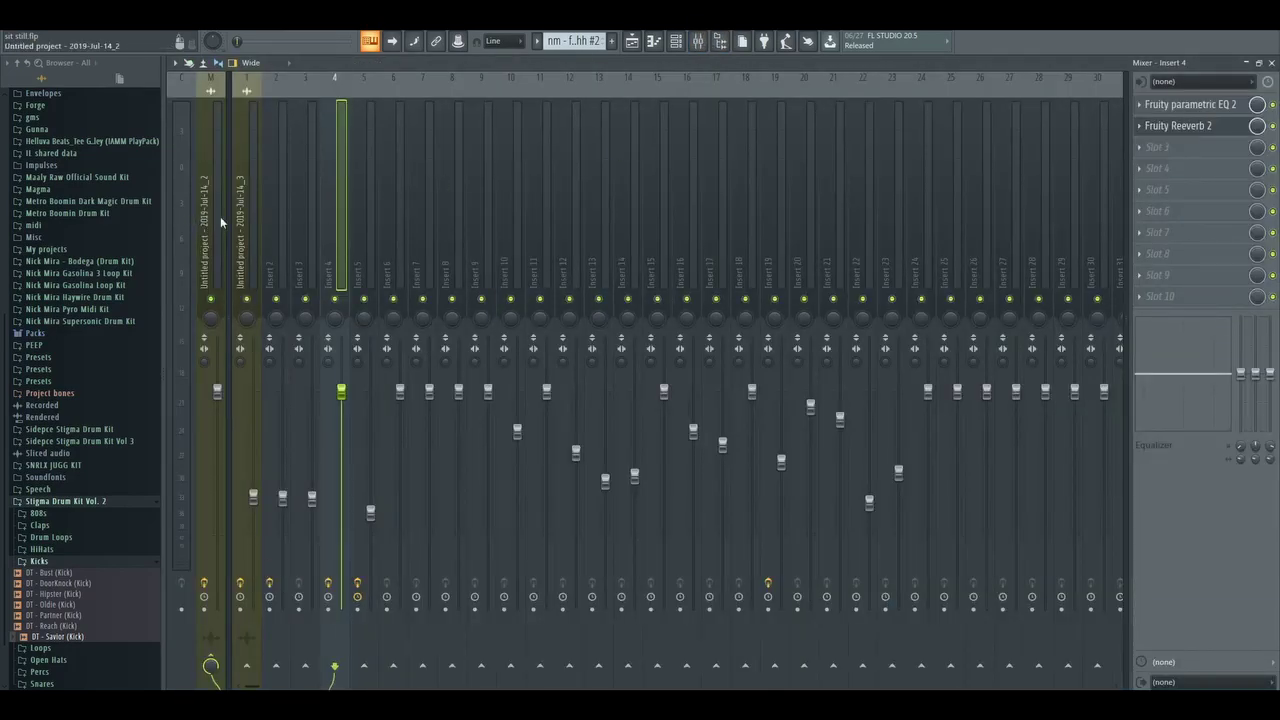
left_click(249, 238)
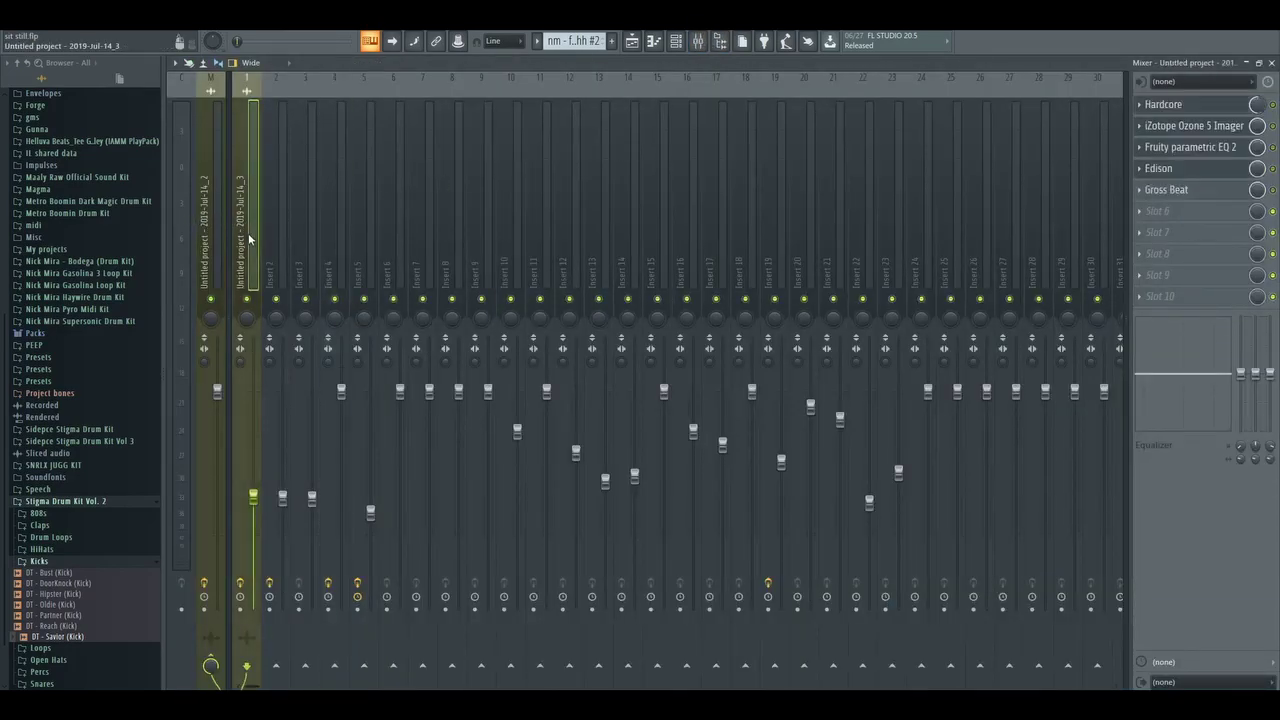
right_click(1272, 147)
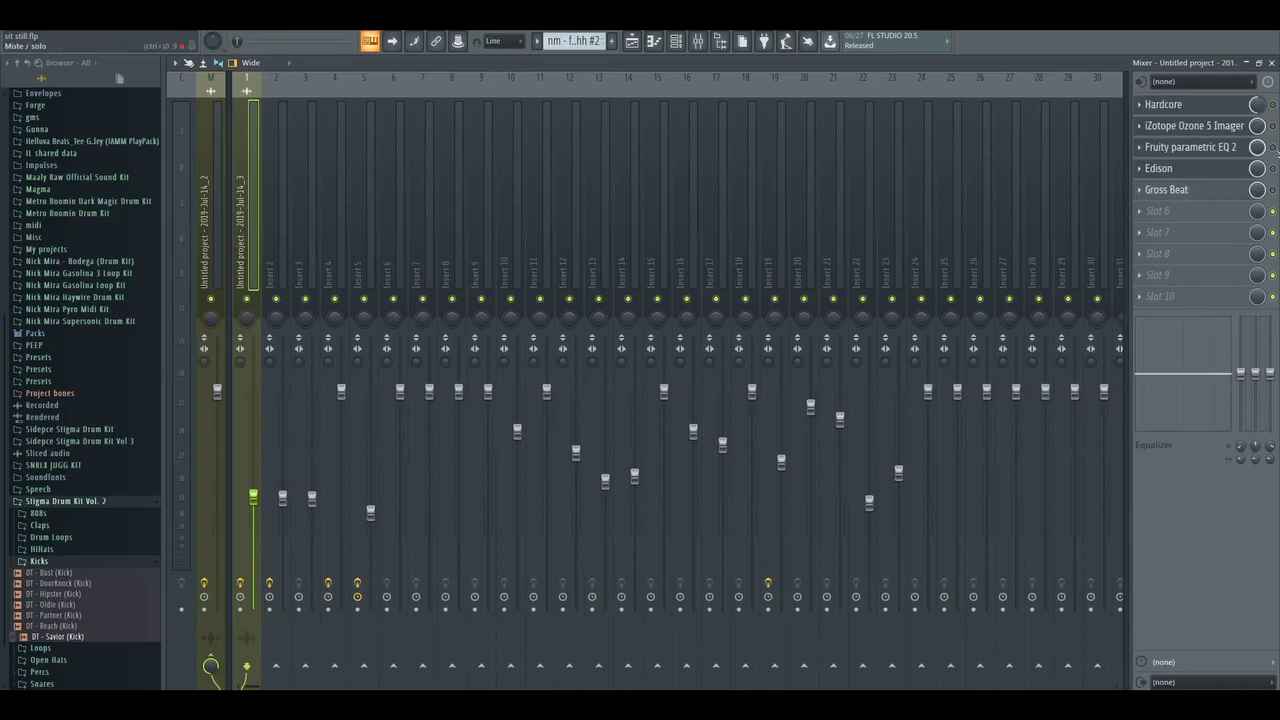
left_click(1190, 147)
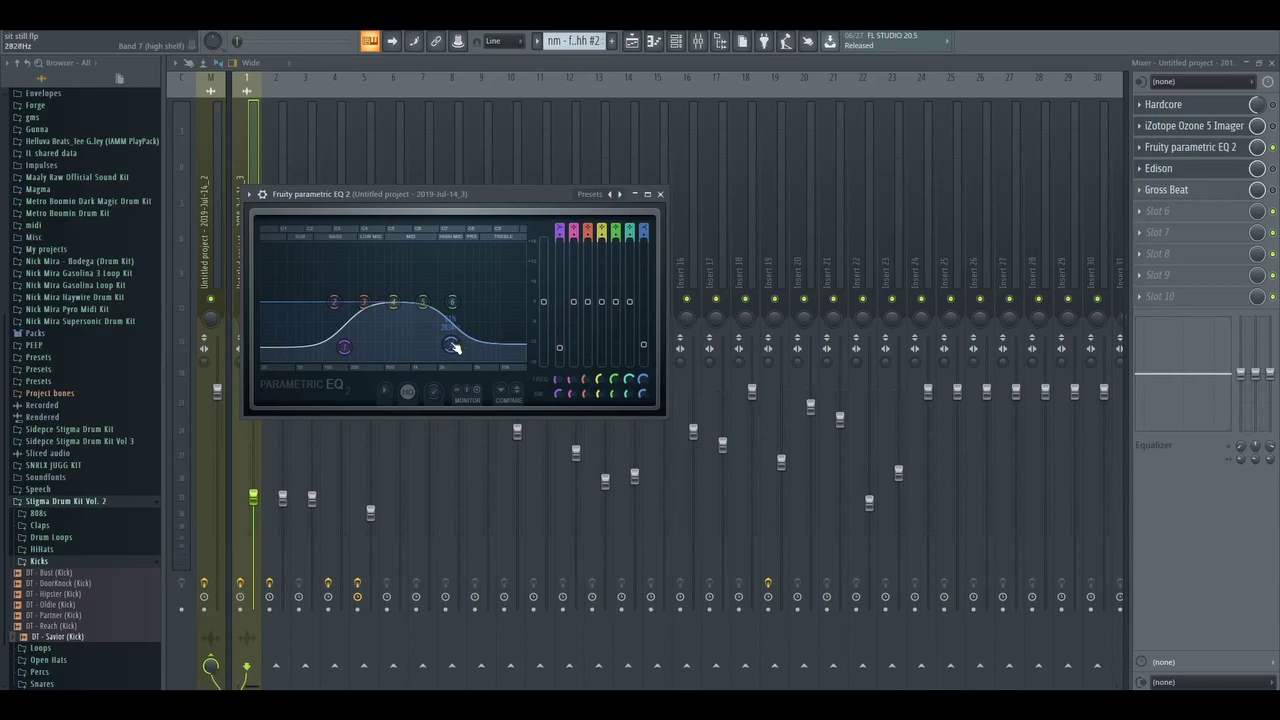
left_click(590, 194)
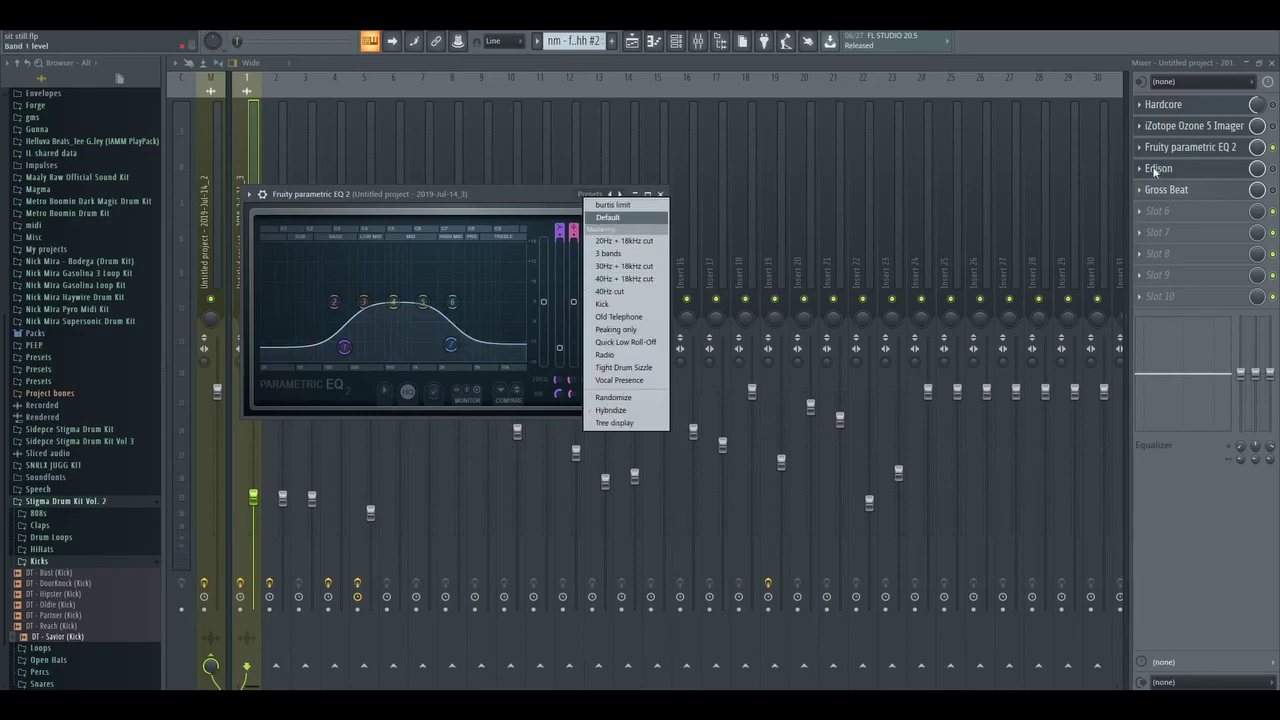
left_click(434, 351)
Step: Pull the EQ's high shelf band down to about 595 Hz and preview the filtered sample
left_click_drag(451, 345, 262, 245)
left_click_drag(305, 344, 292, 358)
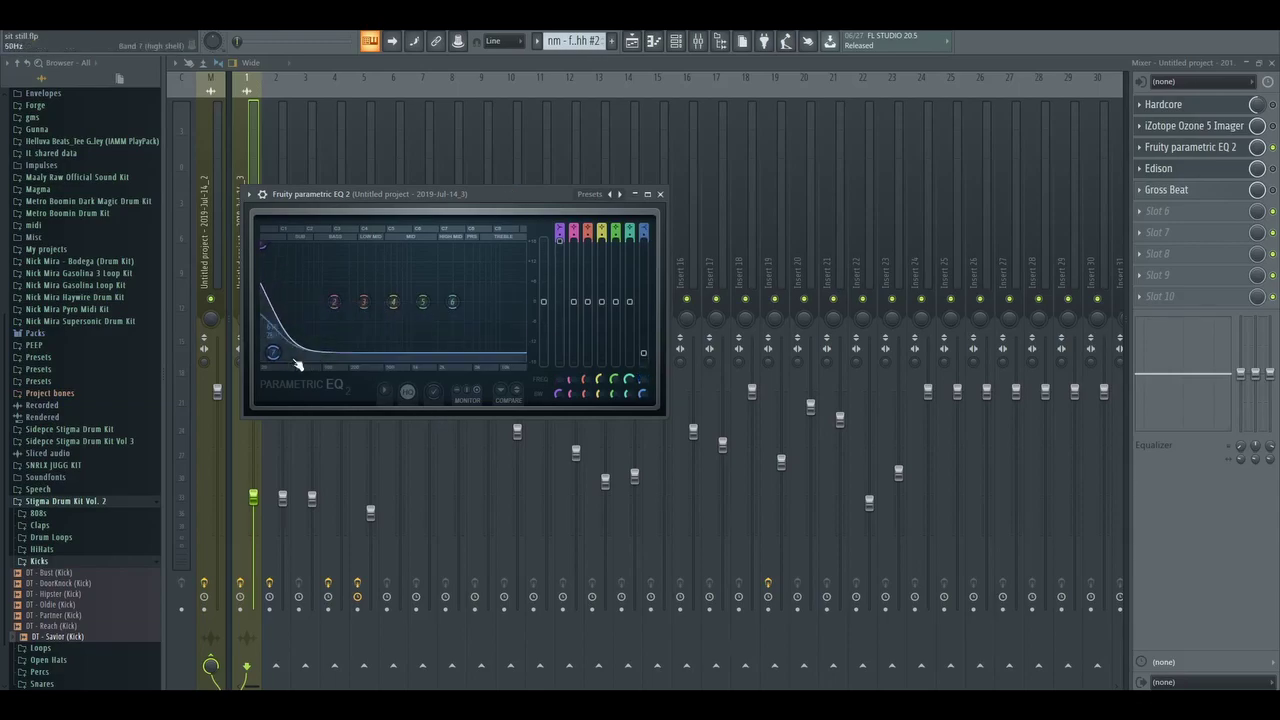
key("space")
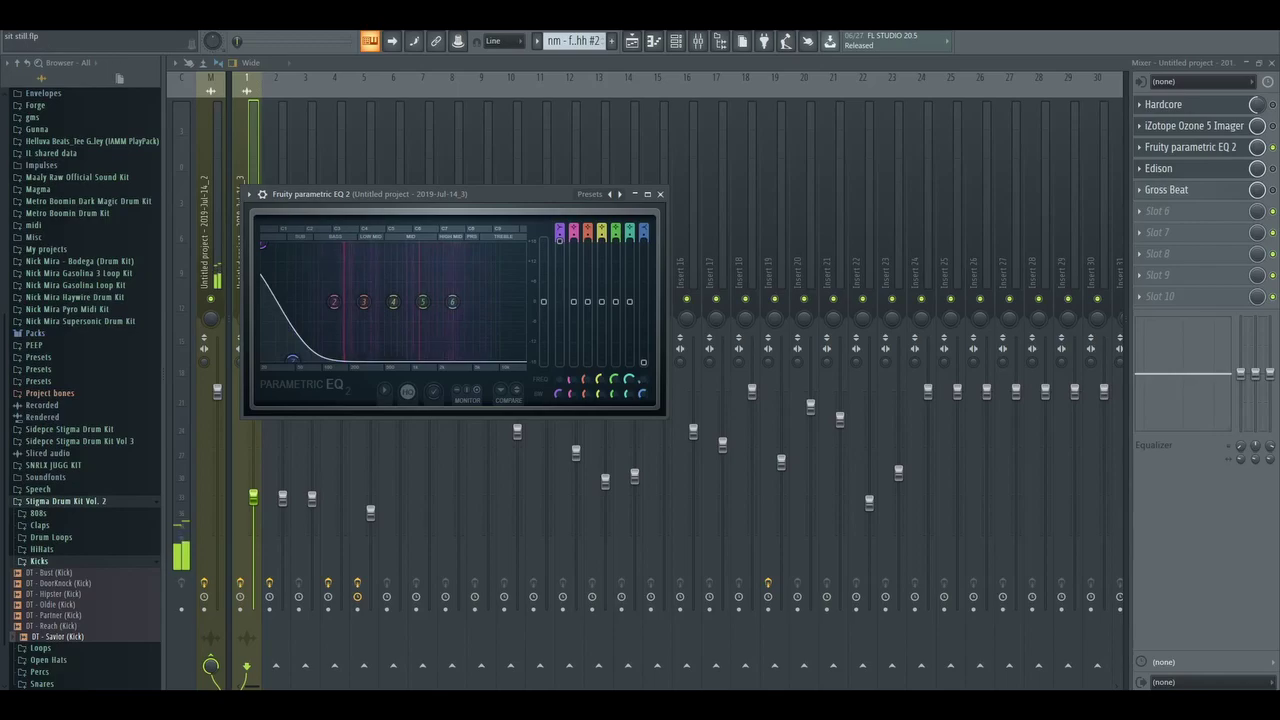
left_click_drag(309, 356, 353, 247)
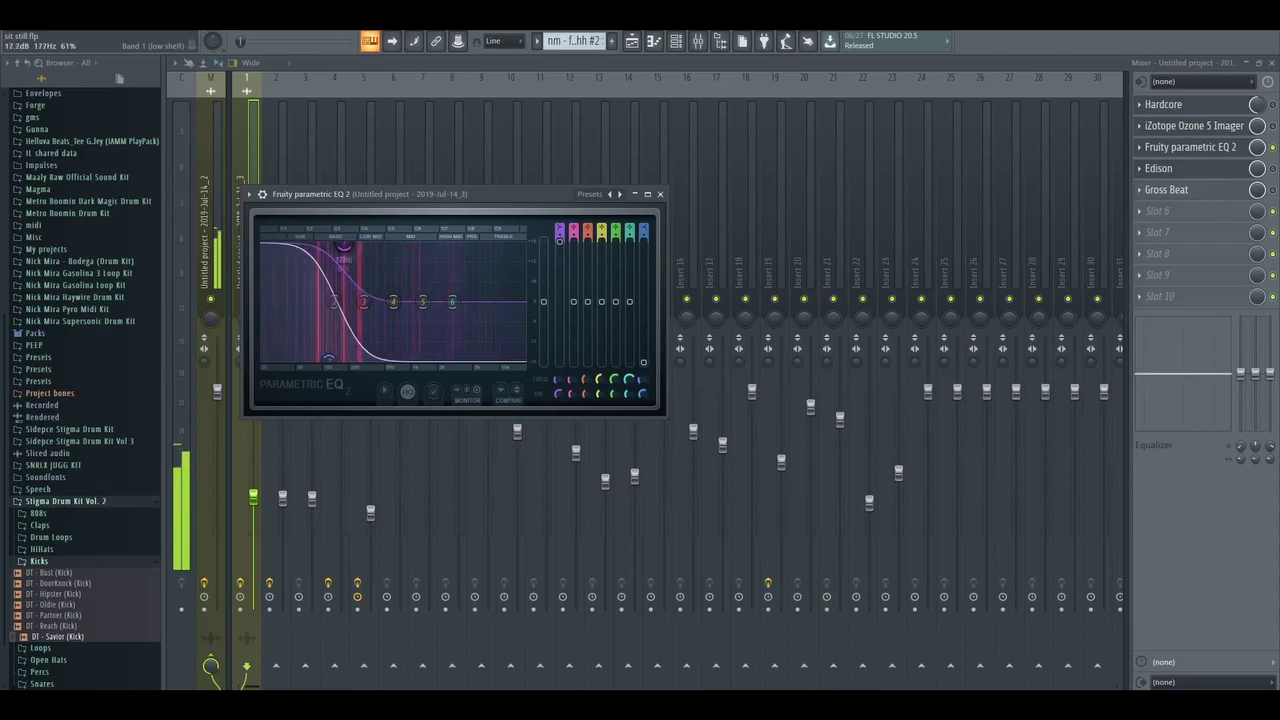
left_click_drag(330, 359, 381, 361)
key("space")
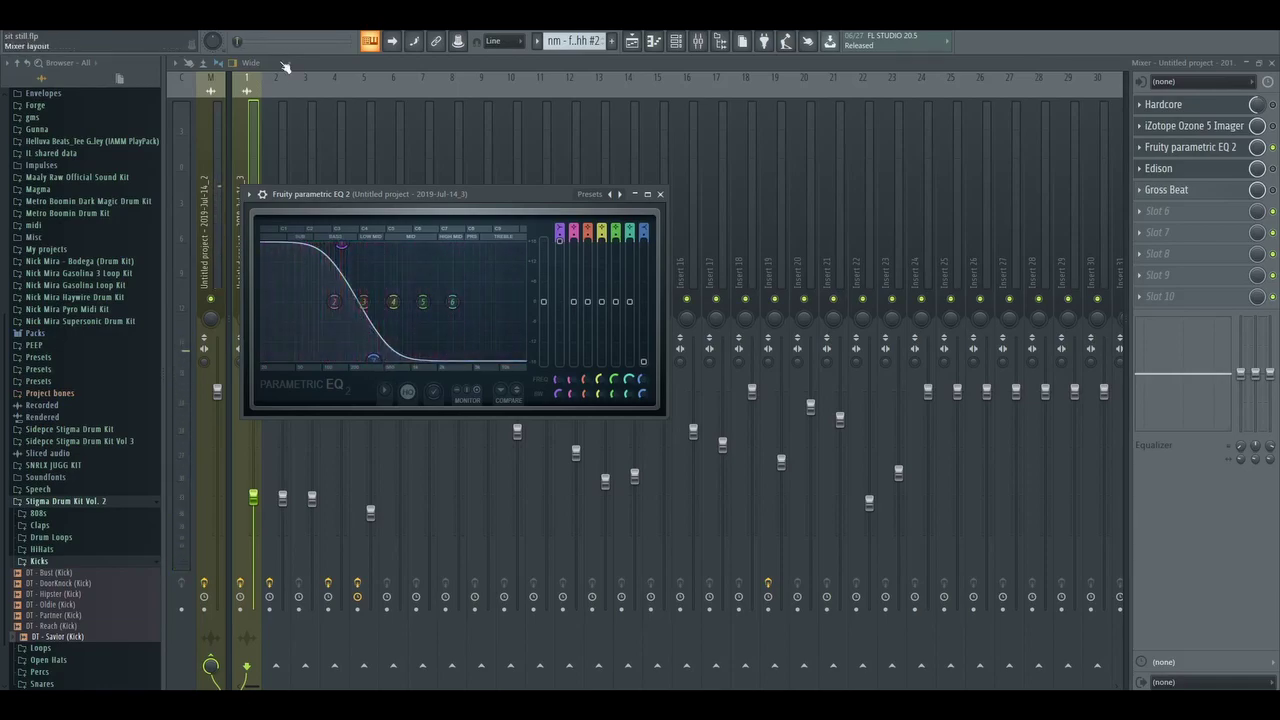
key("space")
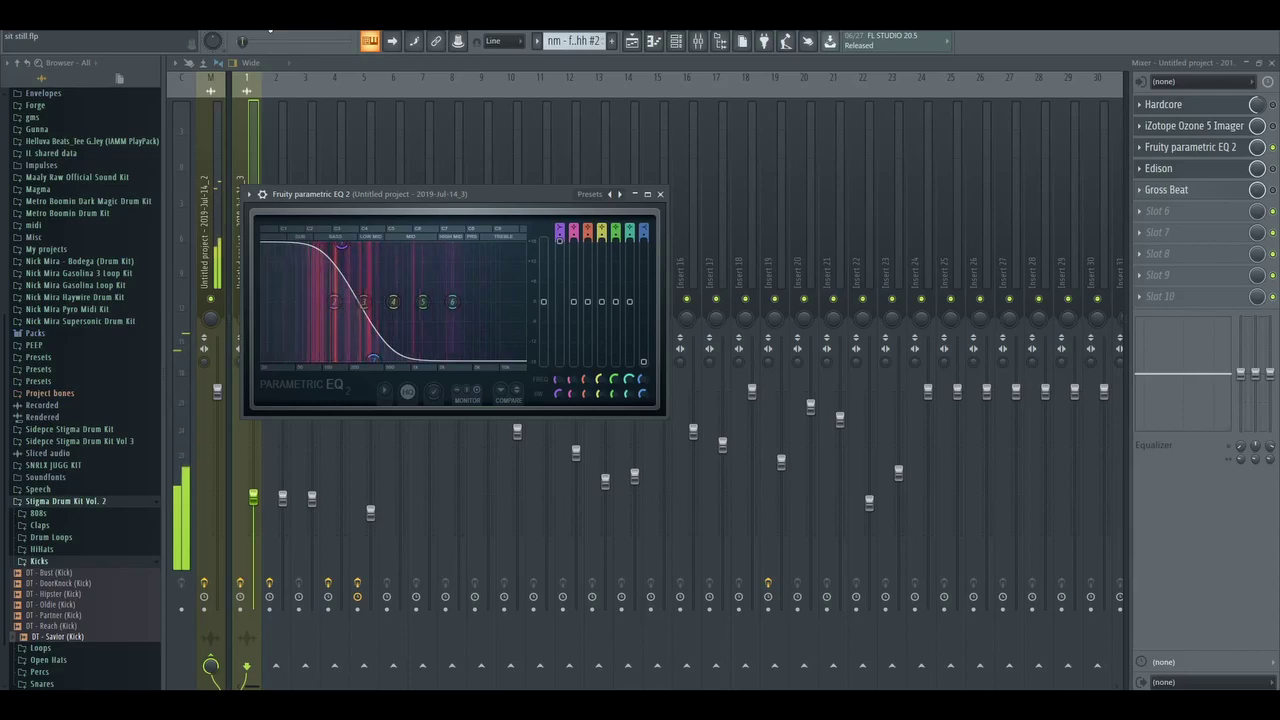
key("space")
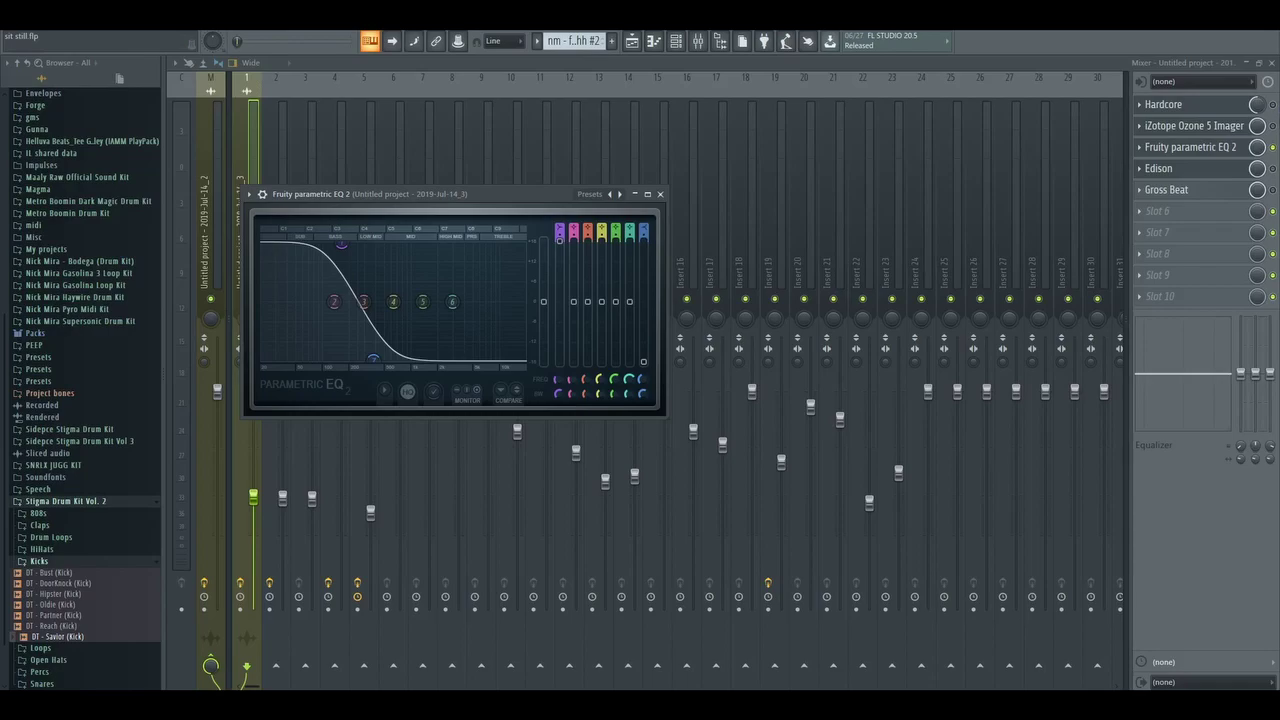
Step: Close the EQ, unmute Track 4's selena 808 clips in the Playlist, and bring up the FL Keys notes
left_click(660, 194)
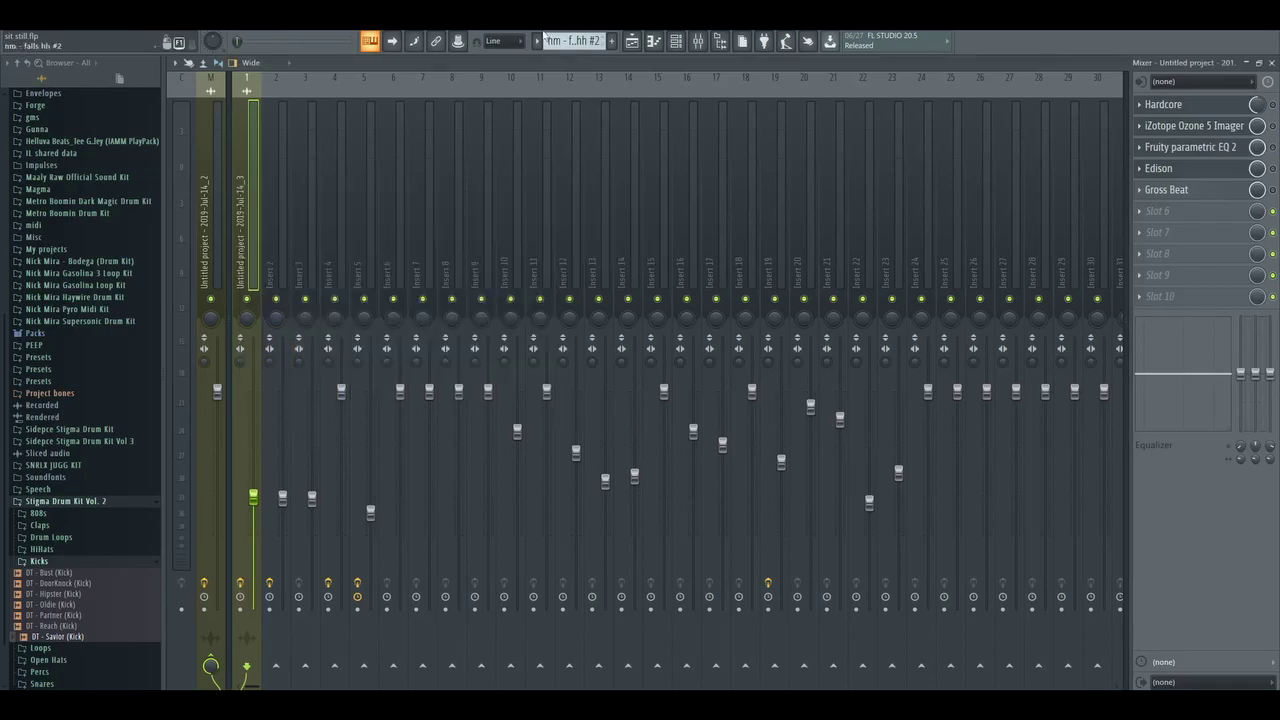
left_click(632, 41)
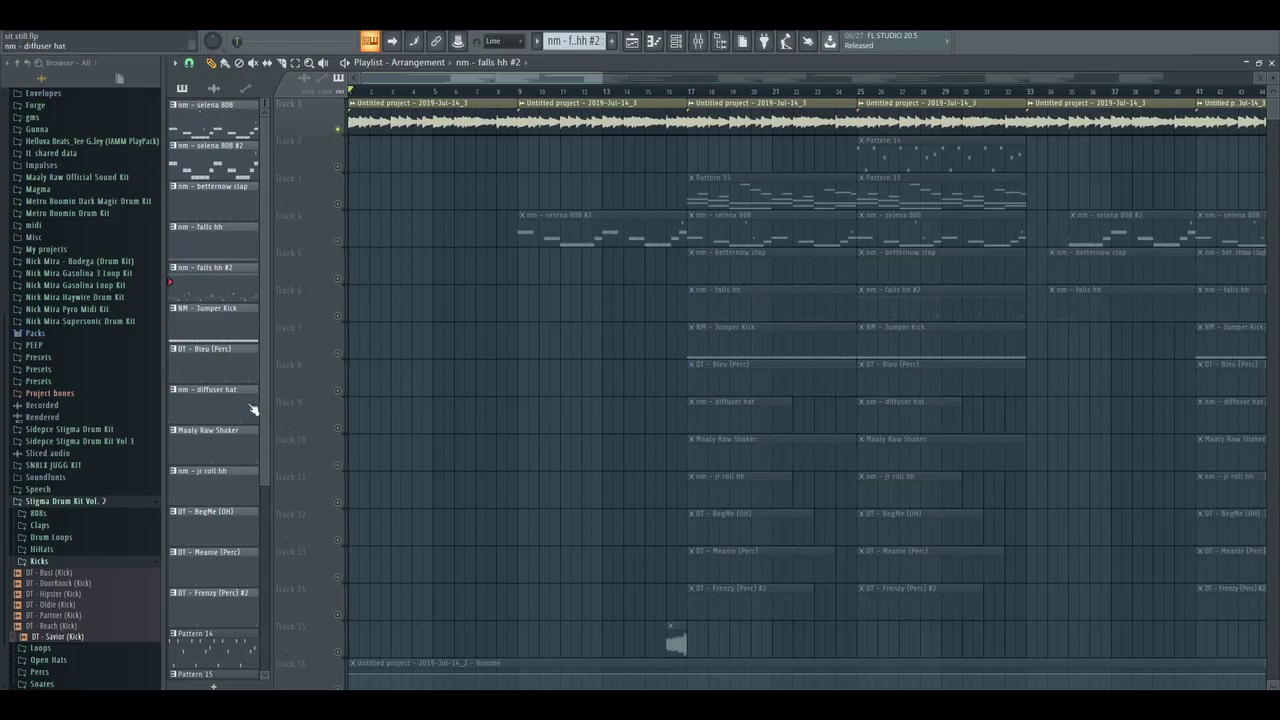
scroll(263, 390, "down", 2)
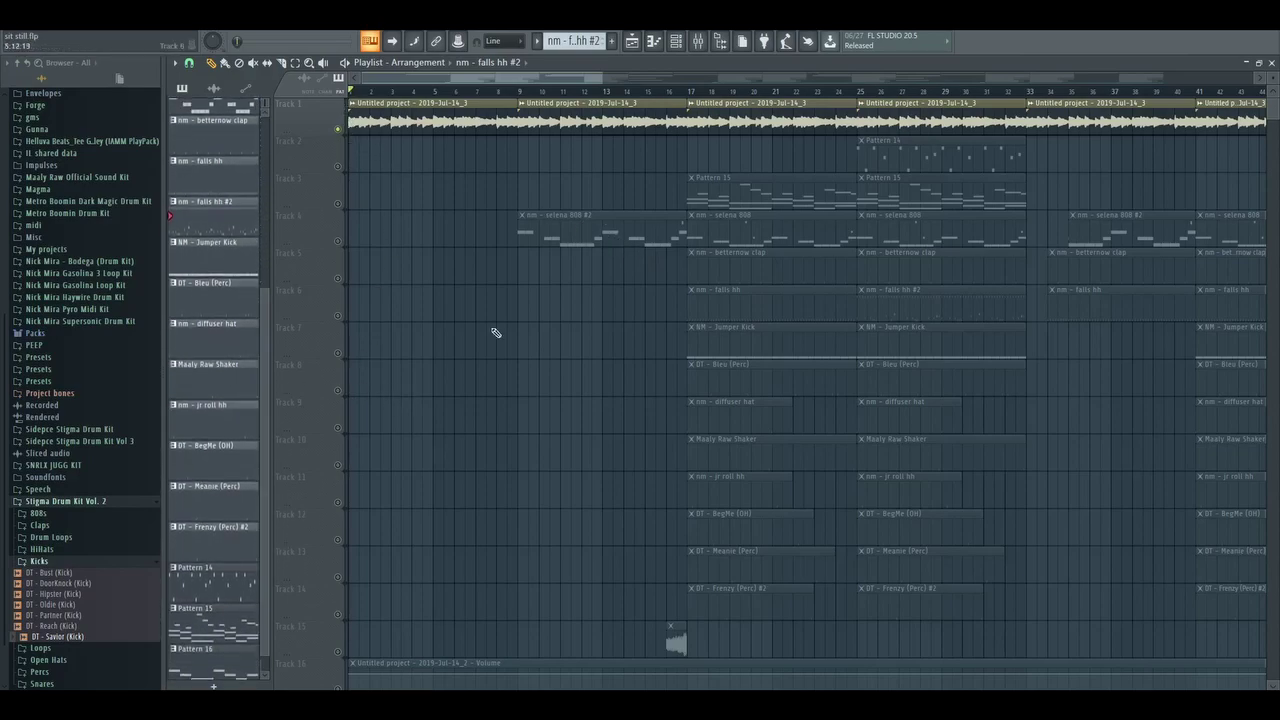
key("F5")
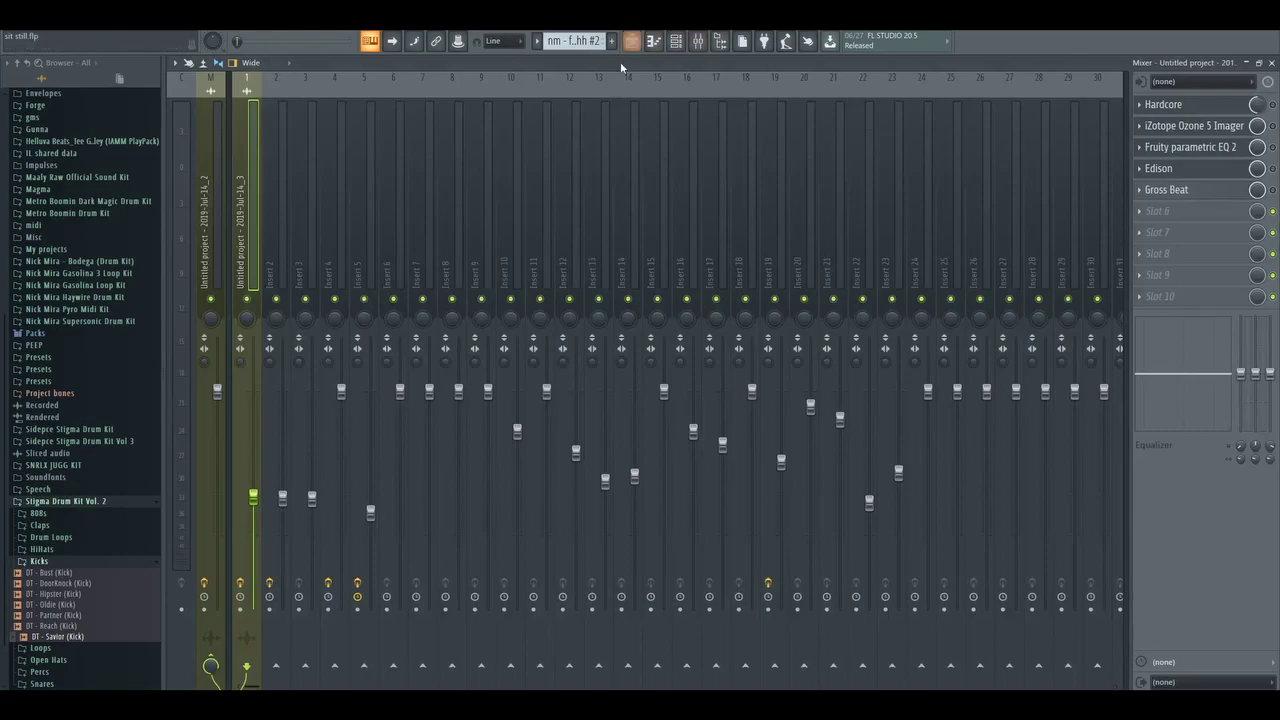
left_click(632, 41)
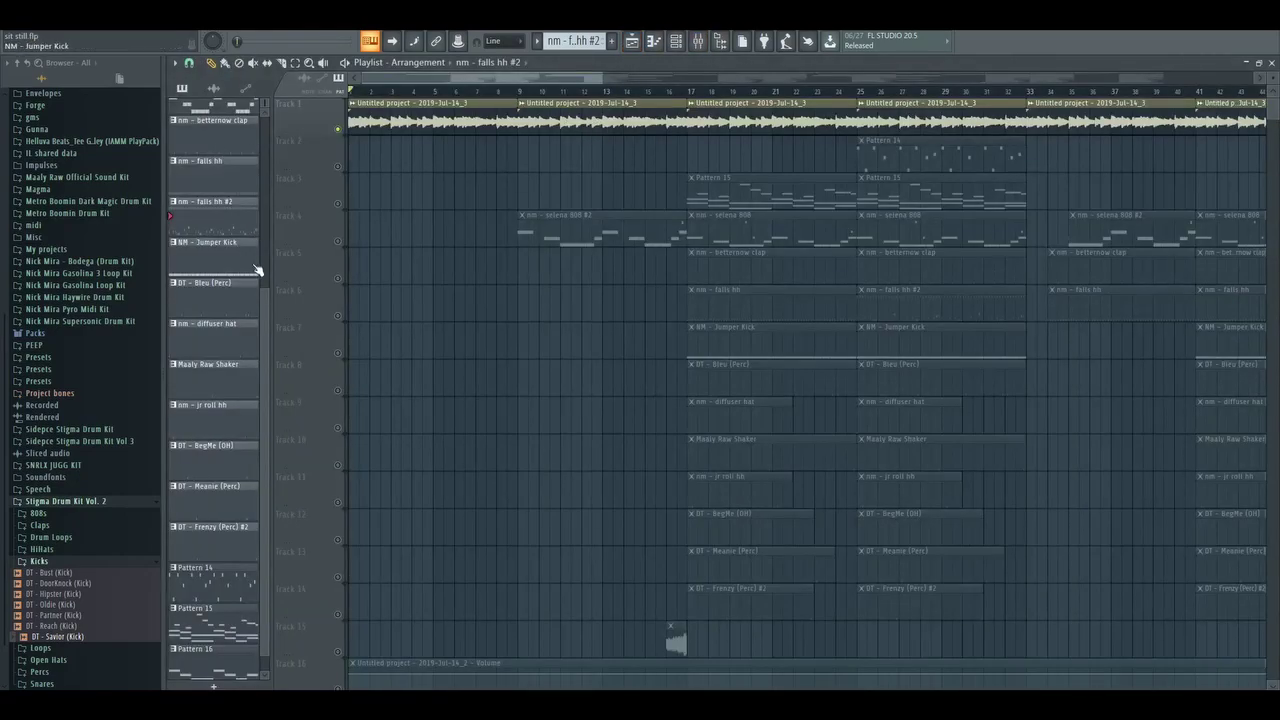
scroll(263, 300, "up", 2)
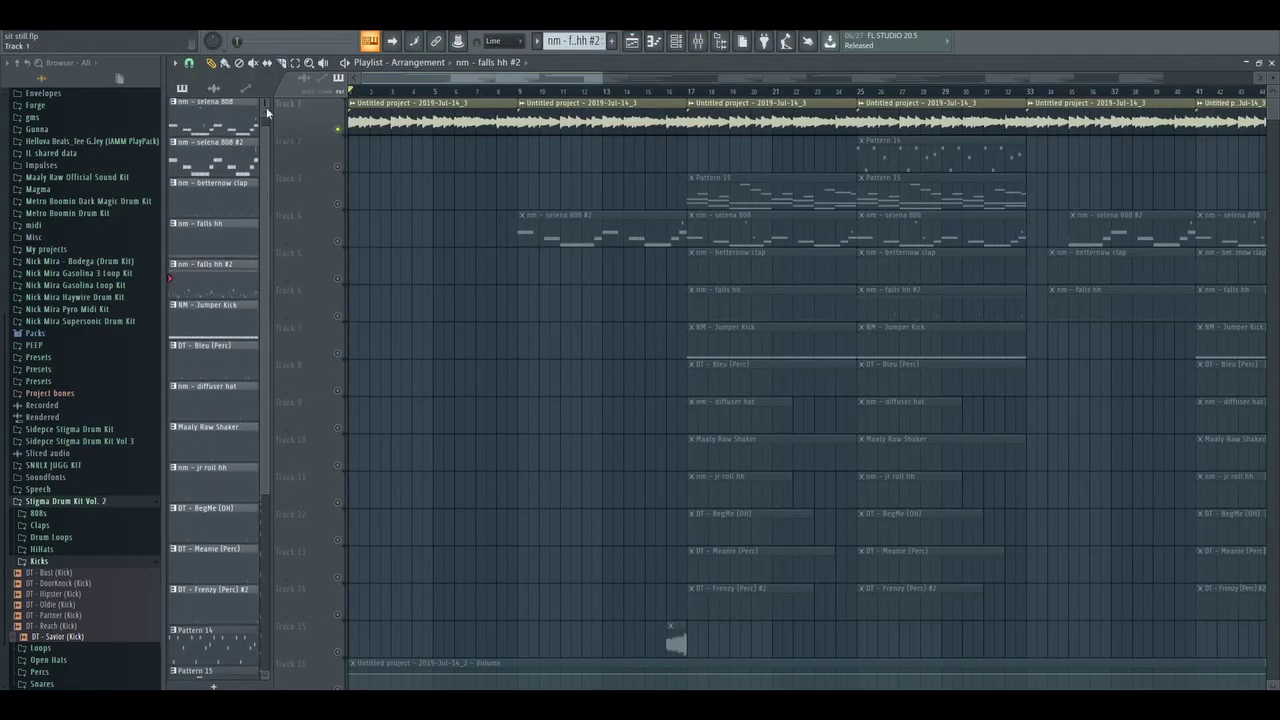
scroll(265, 137, "down", 1)
scroll(238, 200, "down", 1)
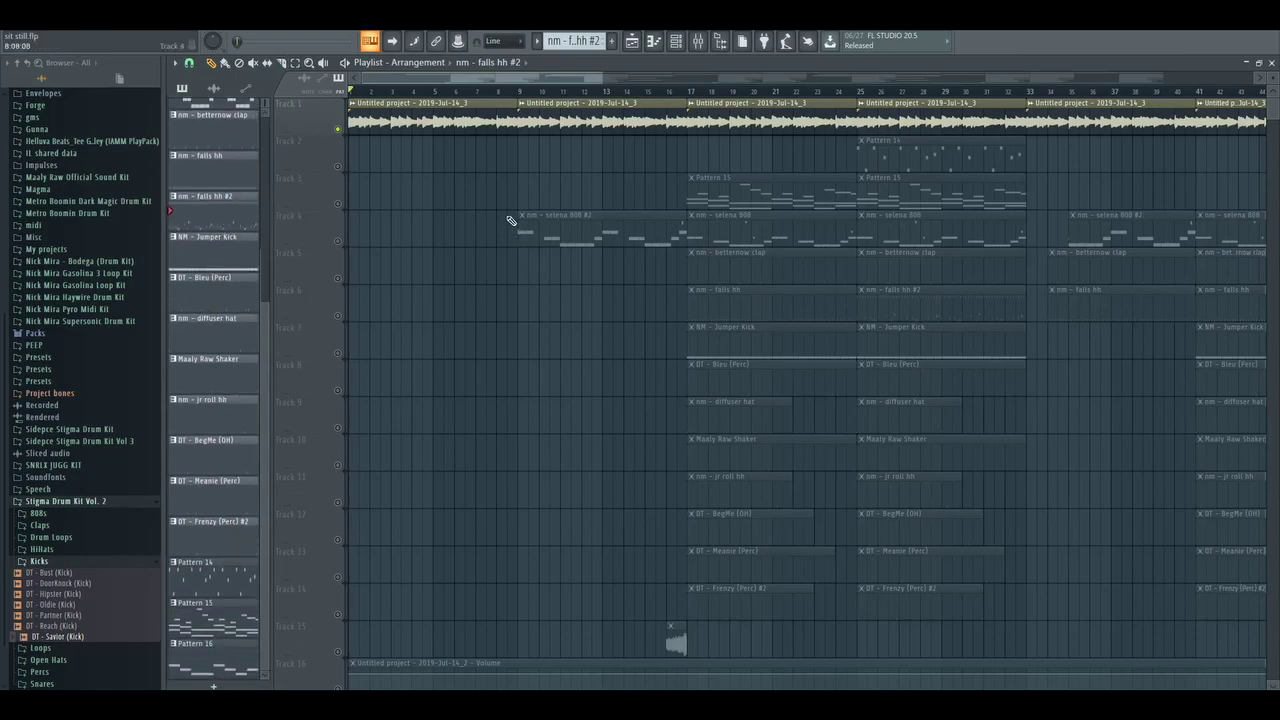
left_click(338, 241)
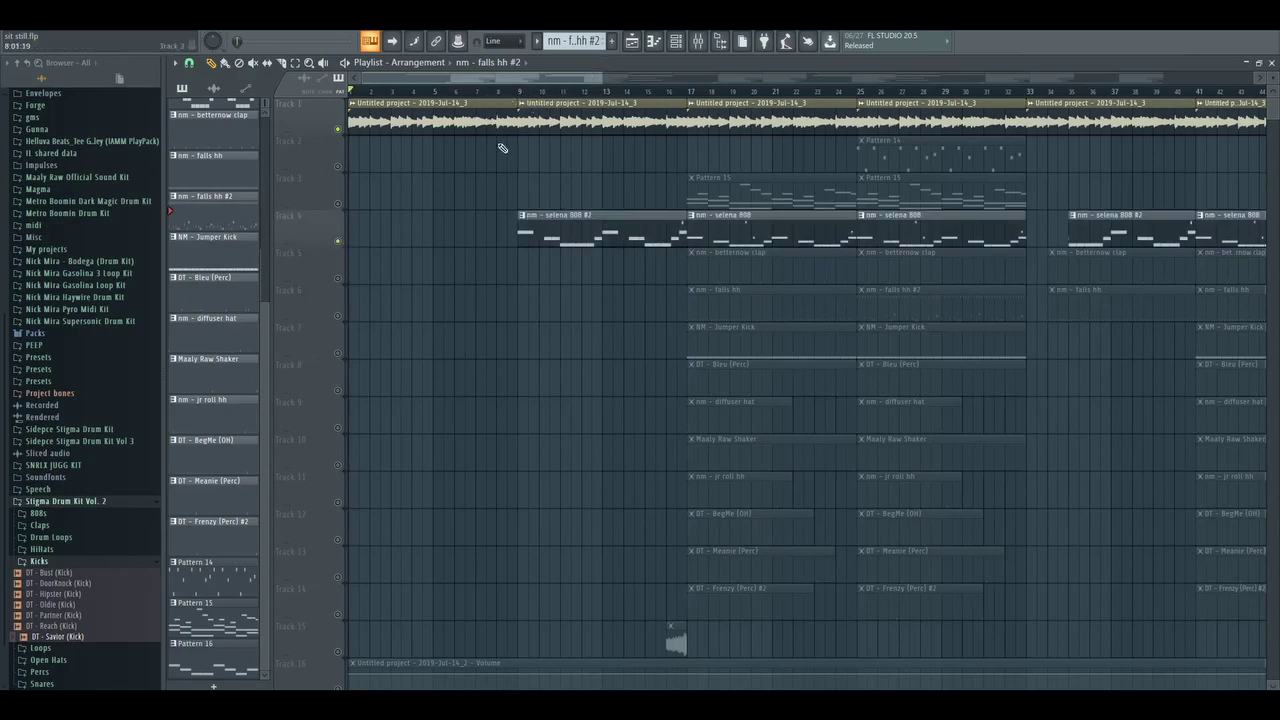
left_click(676, 41)
Step: Delete all the existing notes in the FL Keys piano roll
left_click(534, 658)
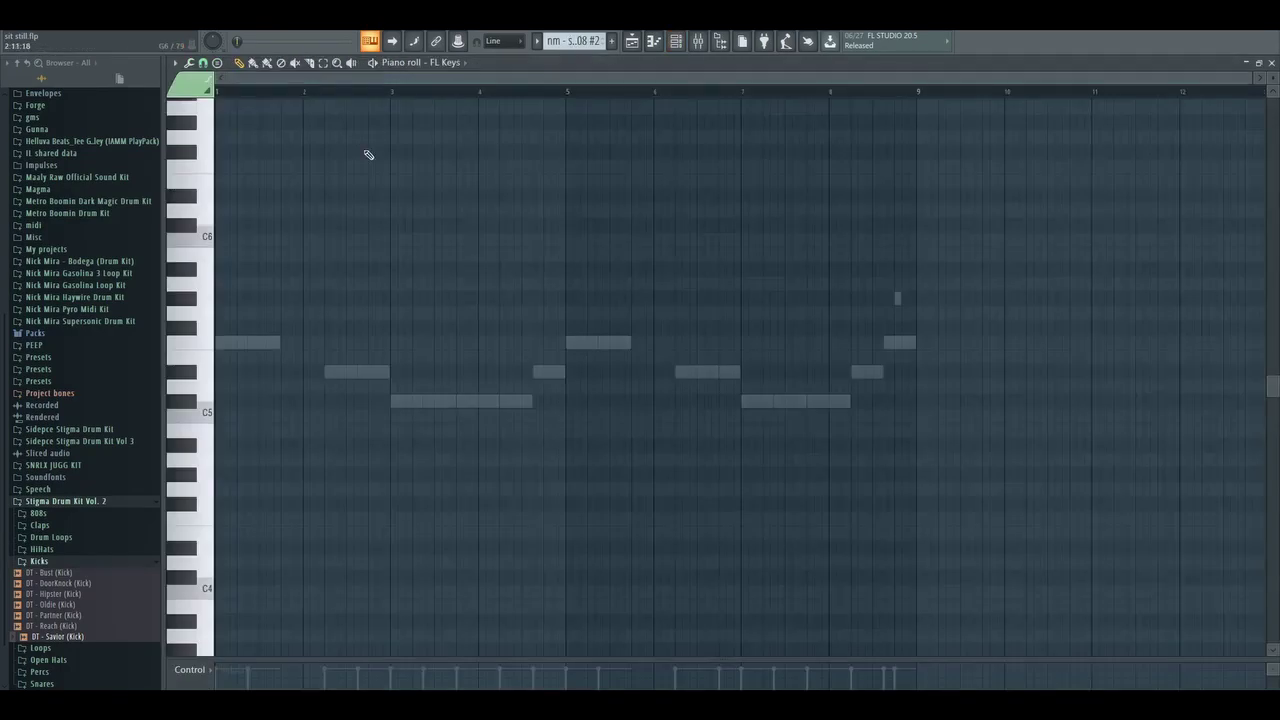
left_click(677, 43)
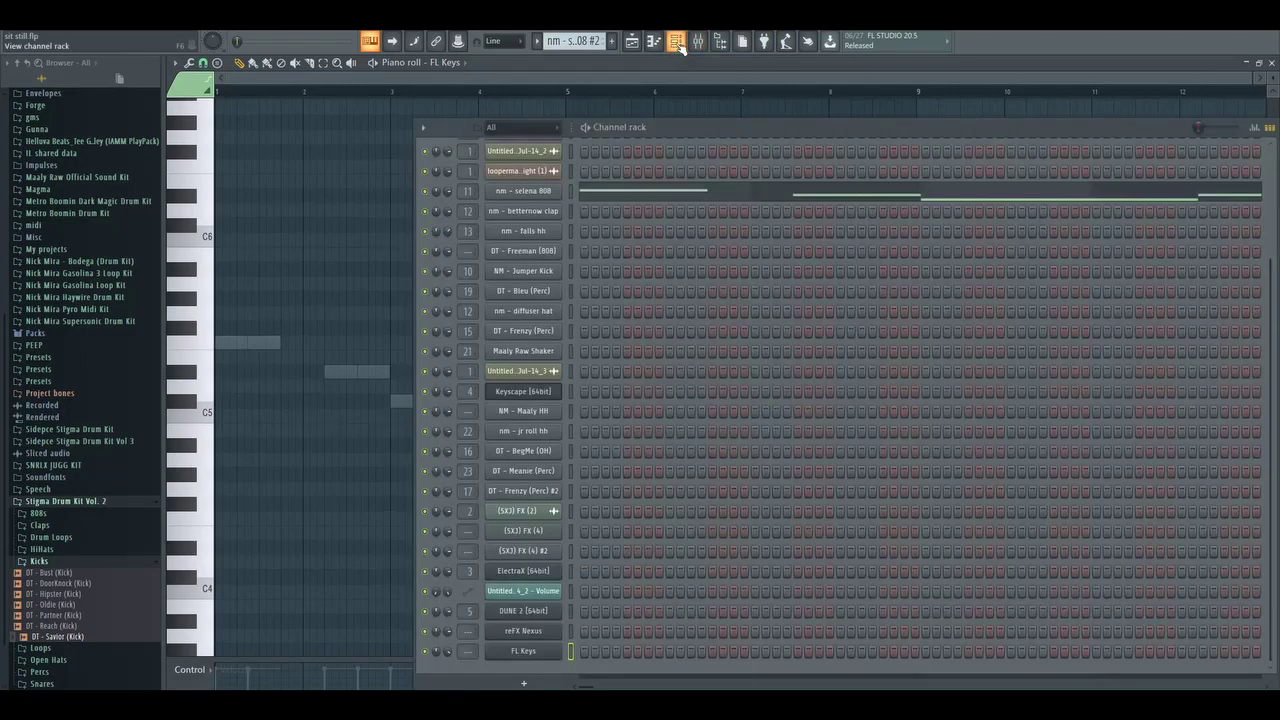
left_click(671, 65)
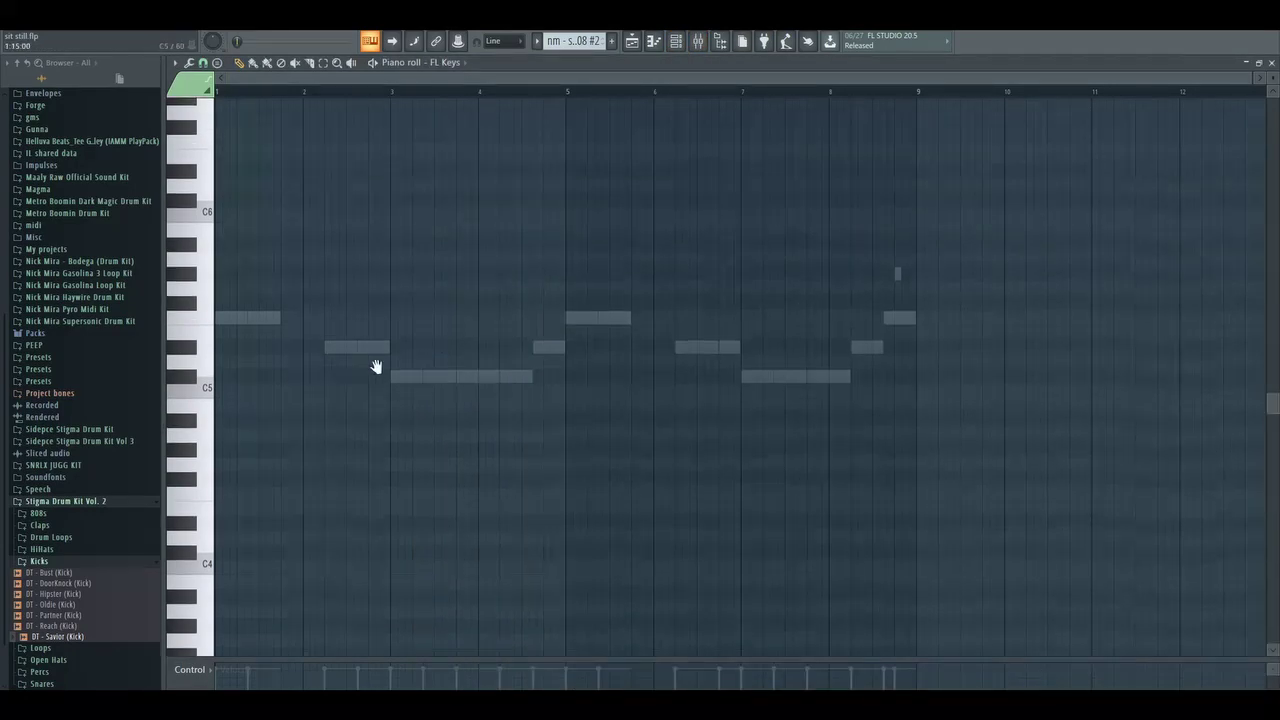
scroll(374, 366, "down", 1)
scroll(370, 300, "up", 1)
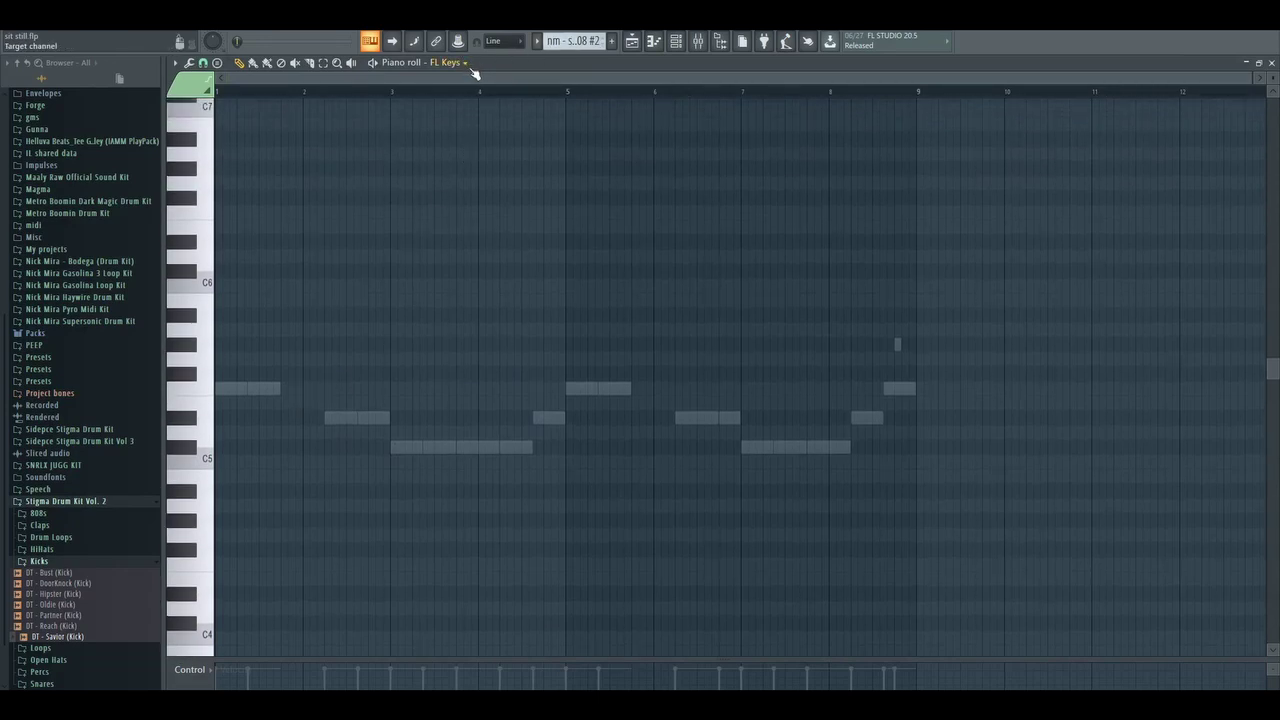
key("ctrl+a")
key("Delete")
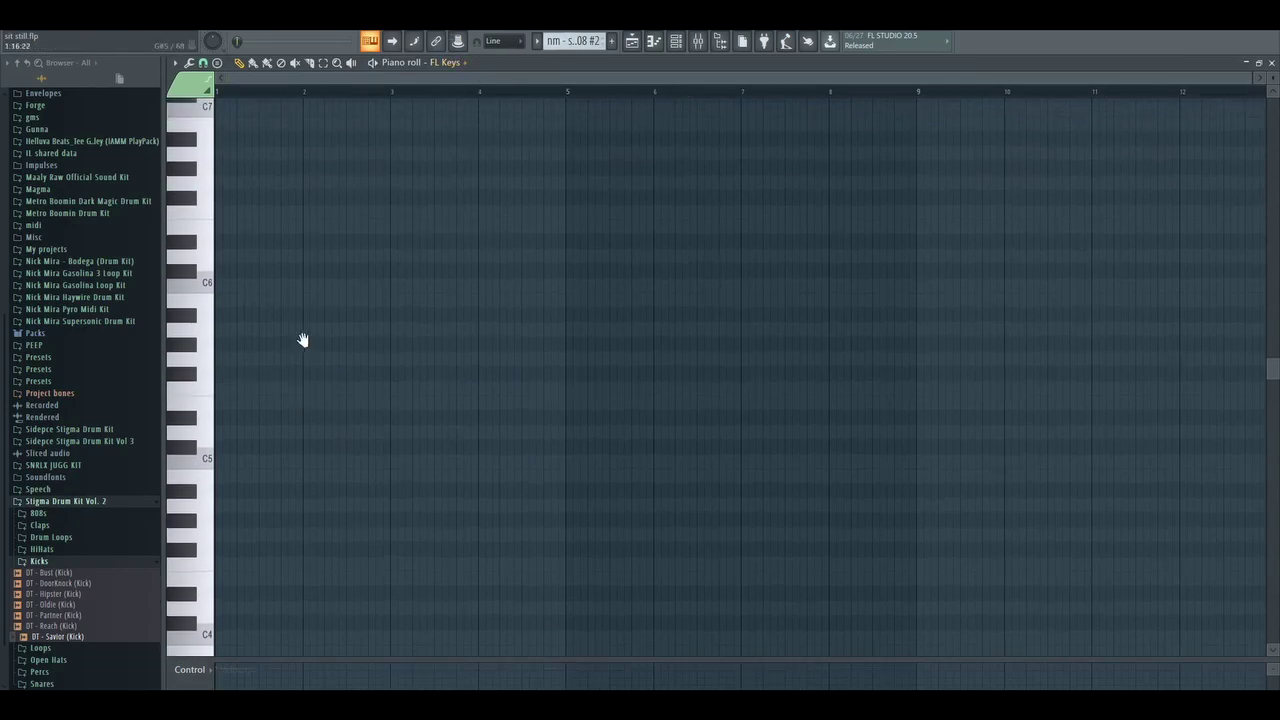
scroll(369, 315, "down", 2)
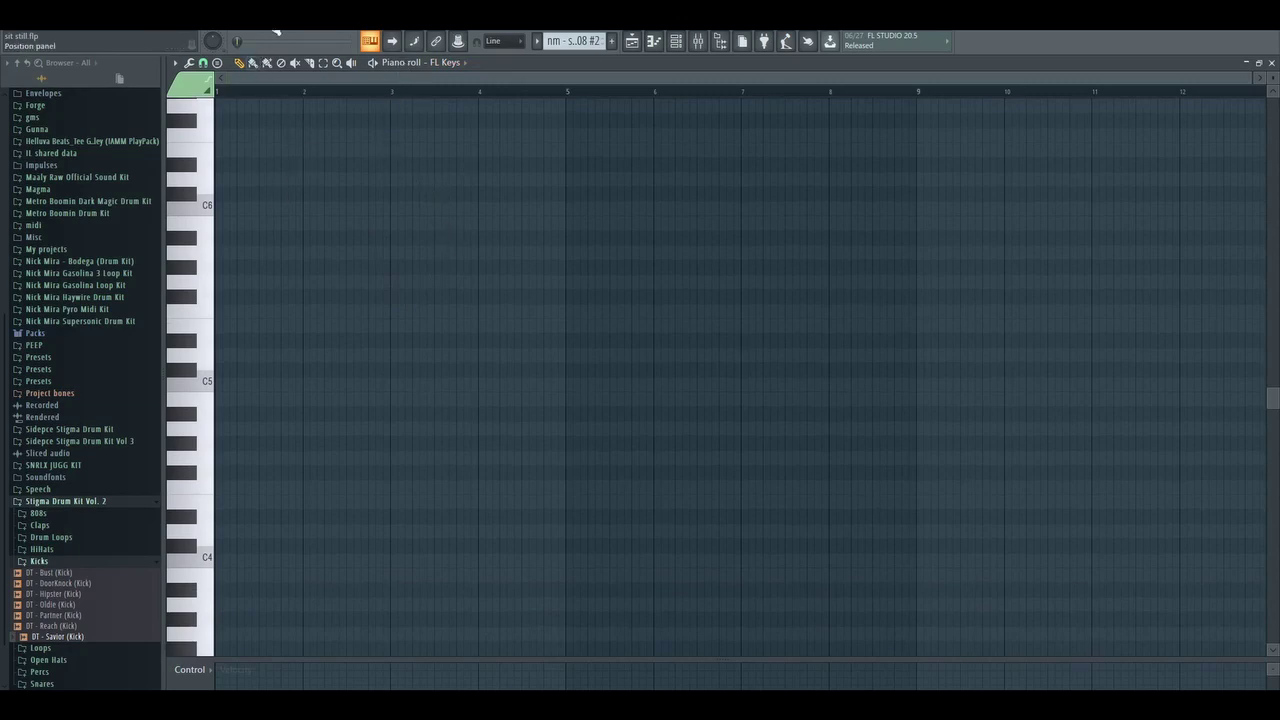
Step: Draw a roughly one-bar D5 note at bar 1 and open its note properties
left_click(632, 41)
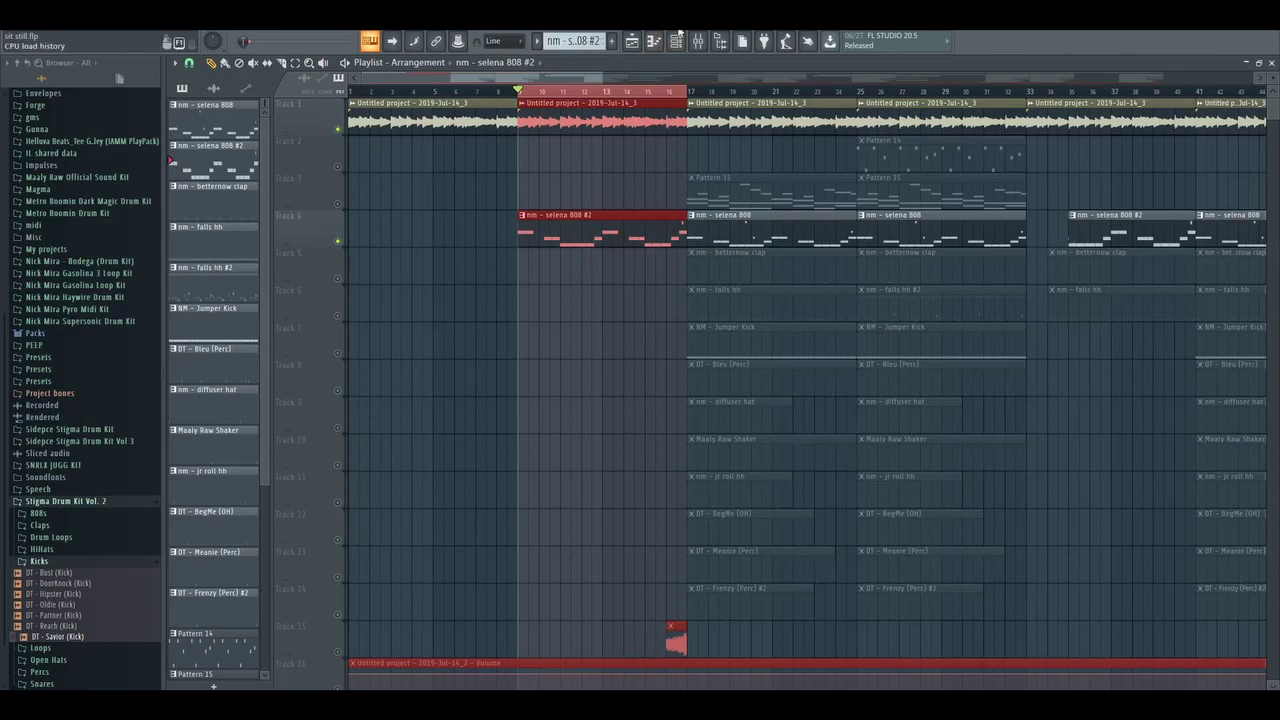
left_click(655, 42)
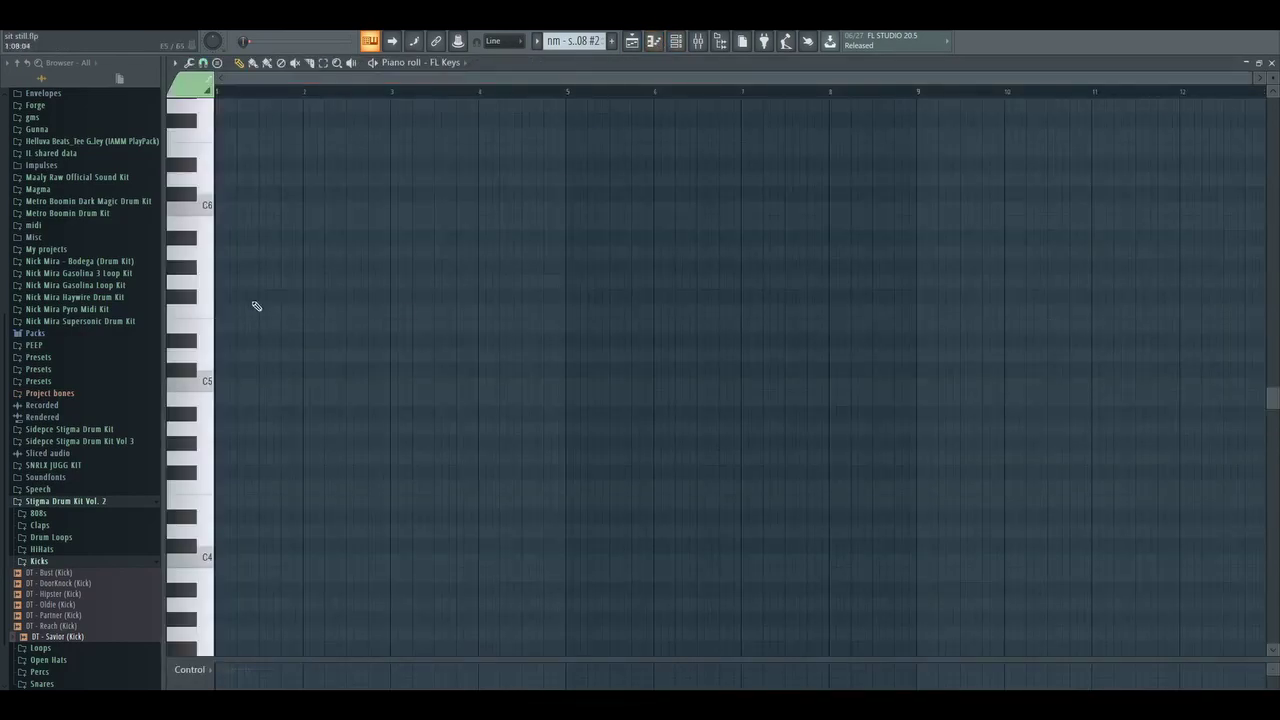
left_click(232, 358)
mouse_move(232, 357)
left_mouse_down()
mouse_move(333, 357)
mouse_move(316, 354)
left_mouse_up()
double_click(300, 355)
Step: Accept the note properties, then raise the bar-1 note from D5 up to F5
left_click(709, 428)
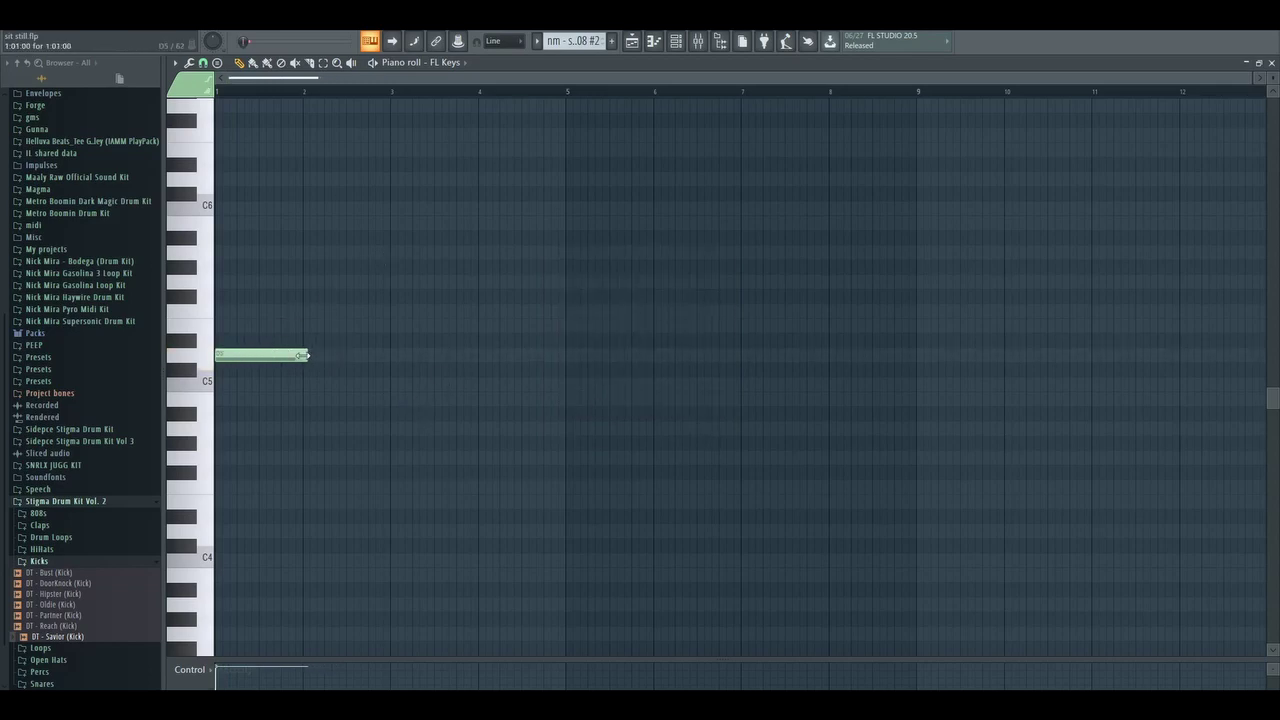
left_click(654, 41)
left_click(676, 41)
left_click(655, 42)
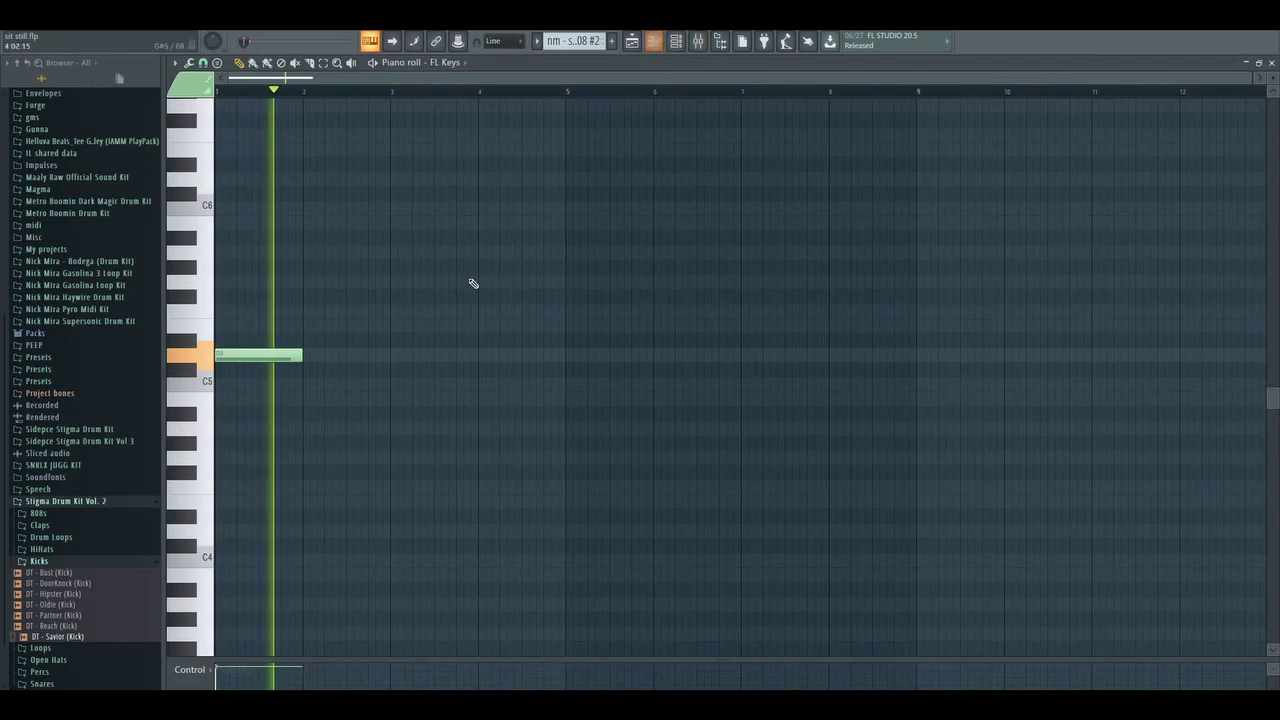
left_click(286, 351)
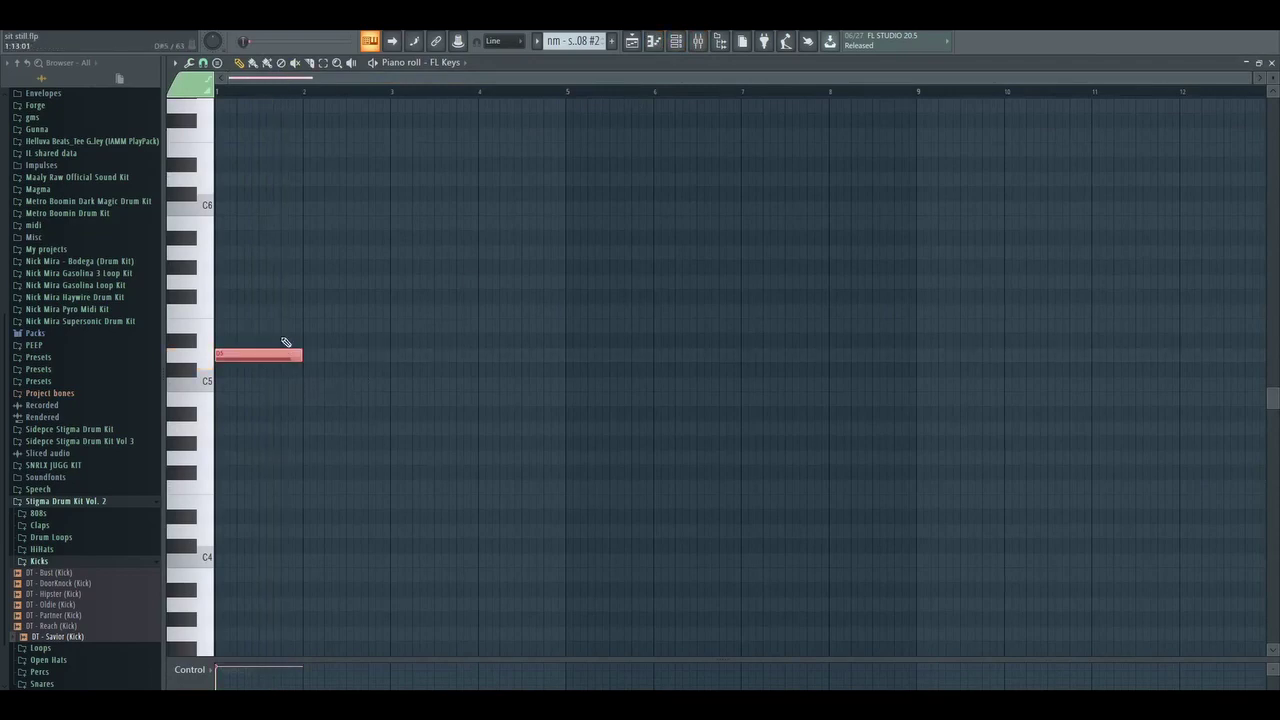
left_click_drag(286, 352, 282, 338)
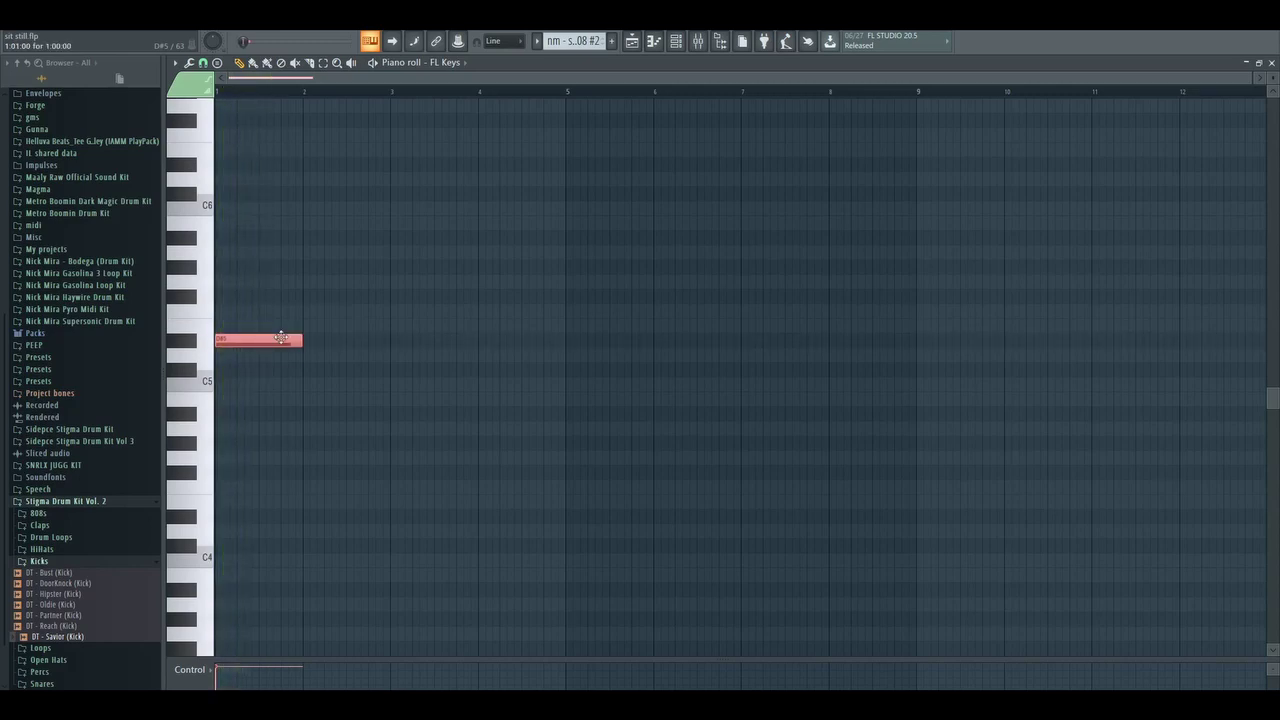
key("shift+Up")
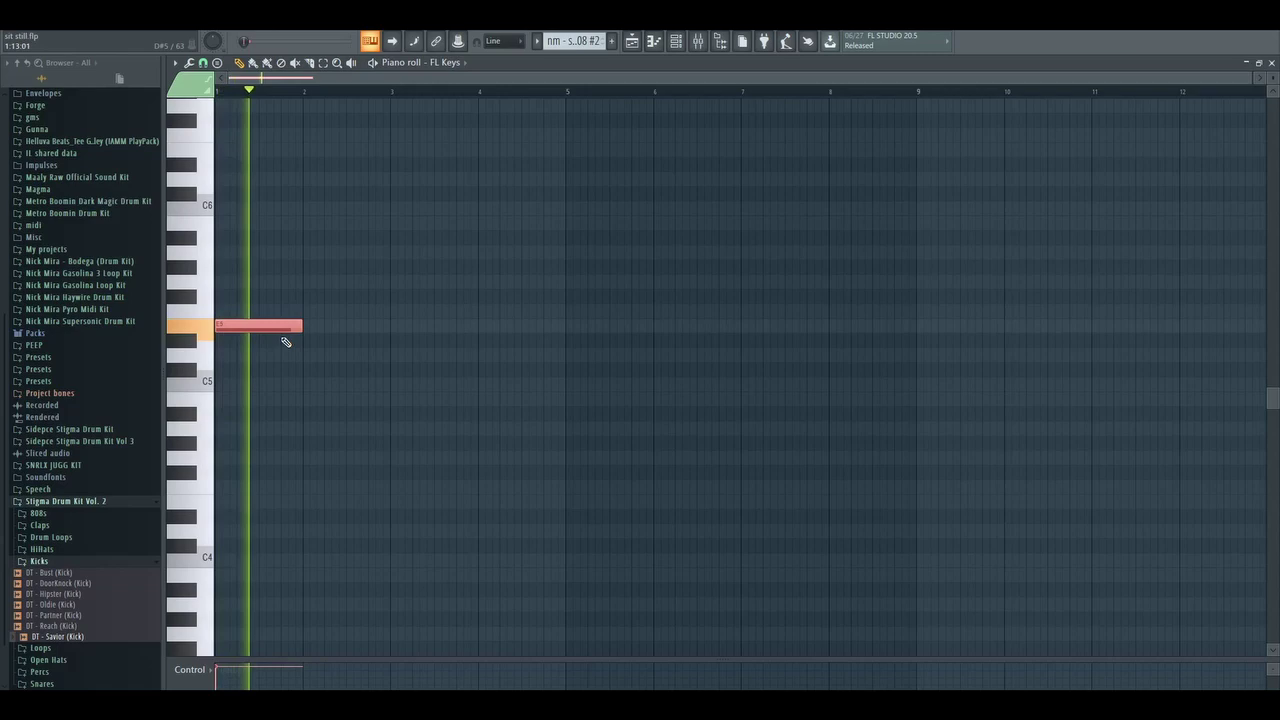
key("shift+Up")
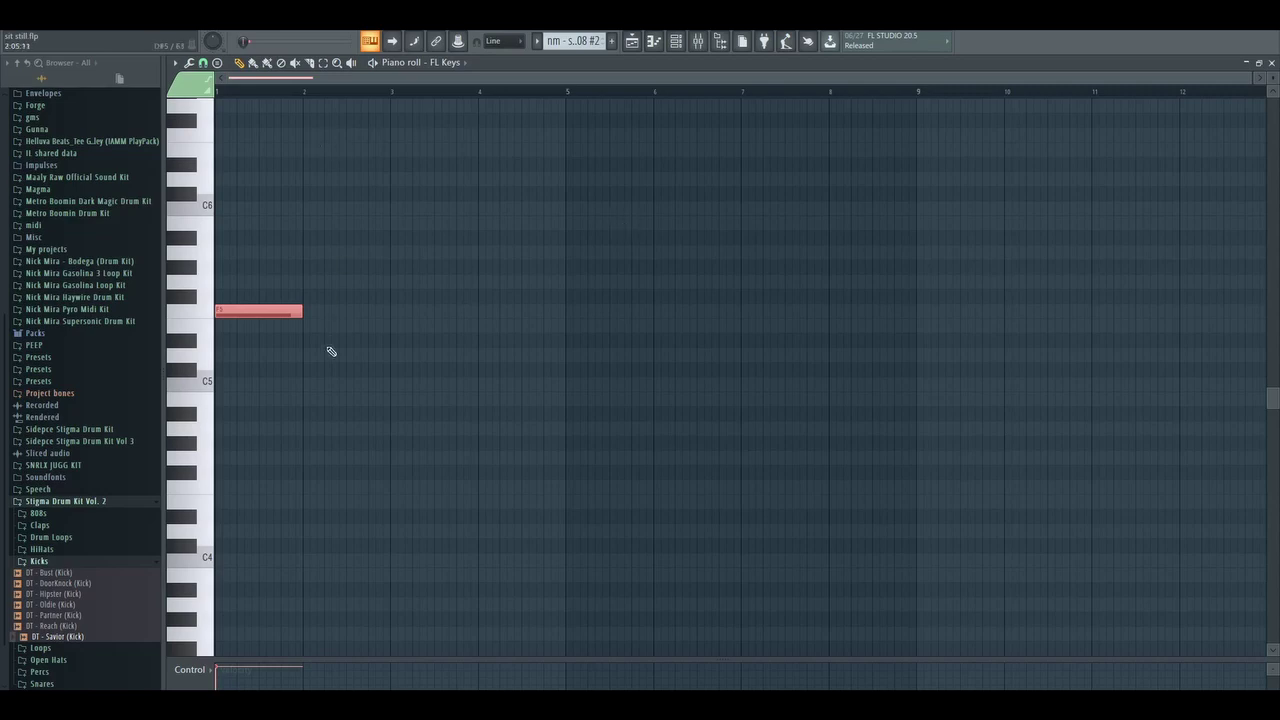
Step: Draw a second note at bar 2, lower it to D#5, and play back to check
left_click_drag(328, 345, 334, 327)
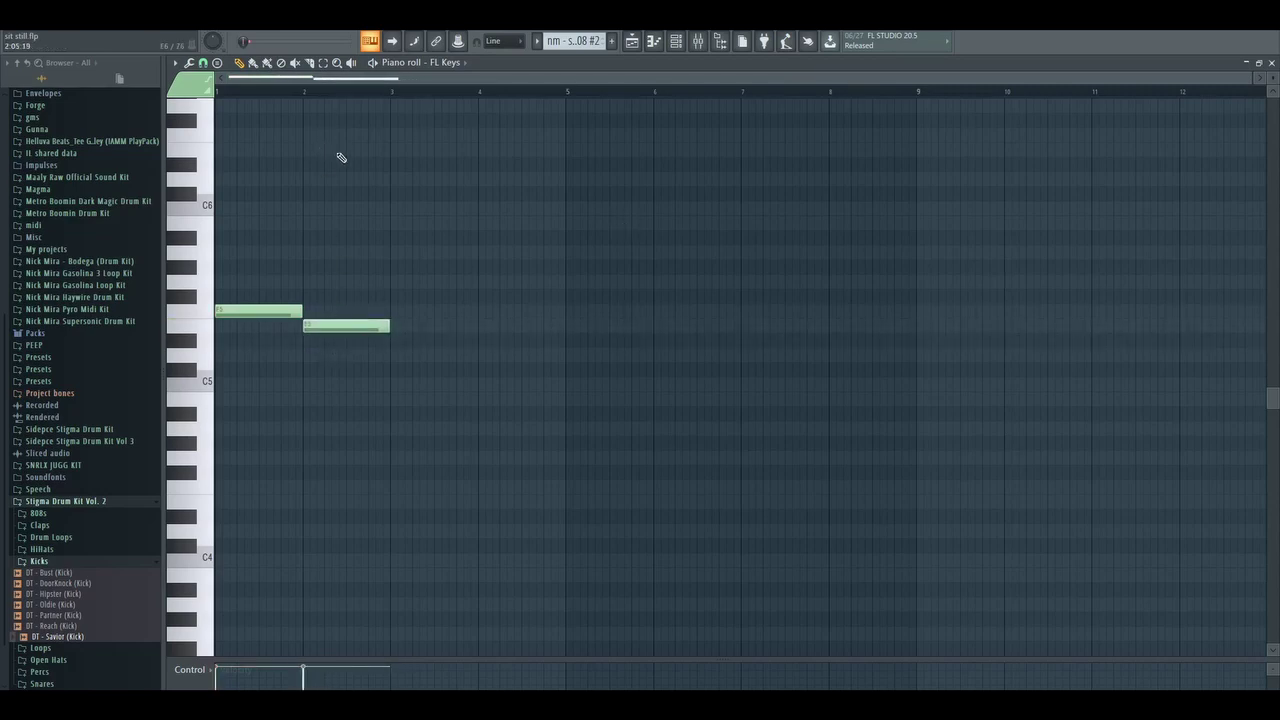
key("space")
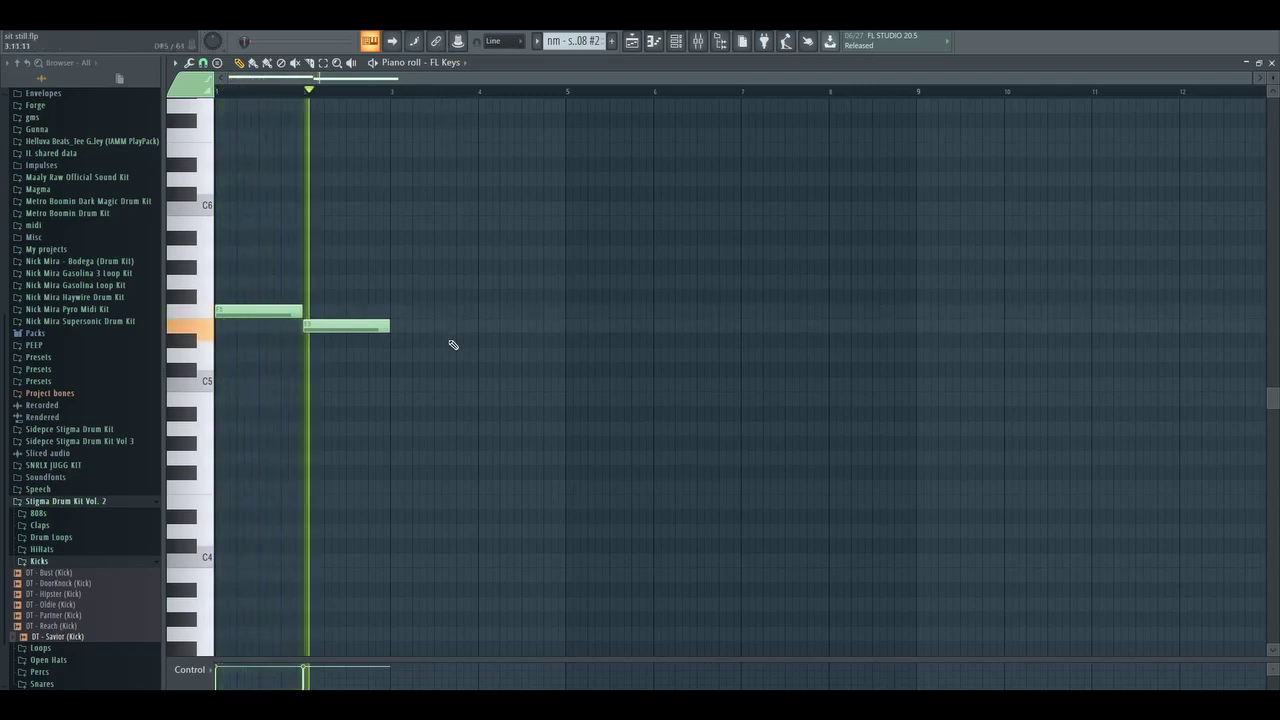
key("space")
left_click(348, 321)
key("shift+Down")
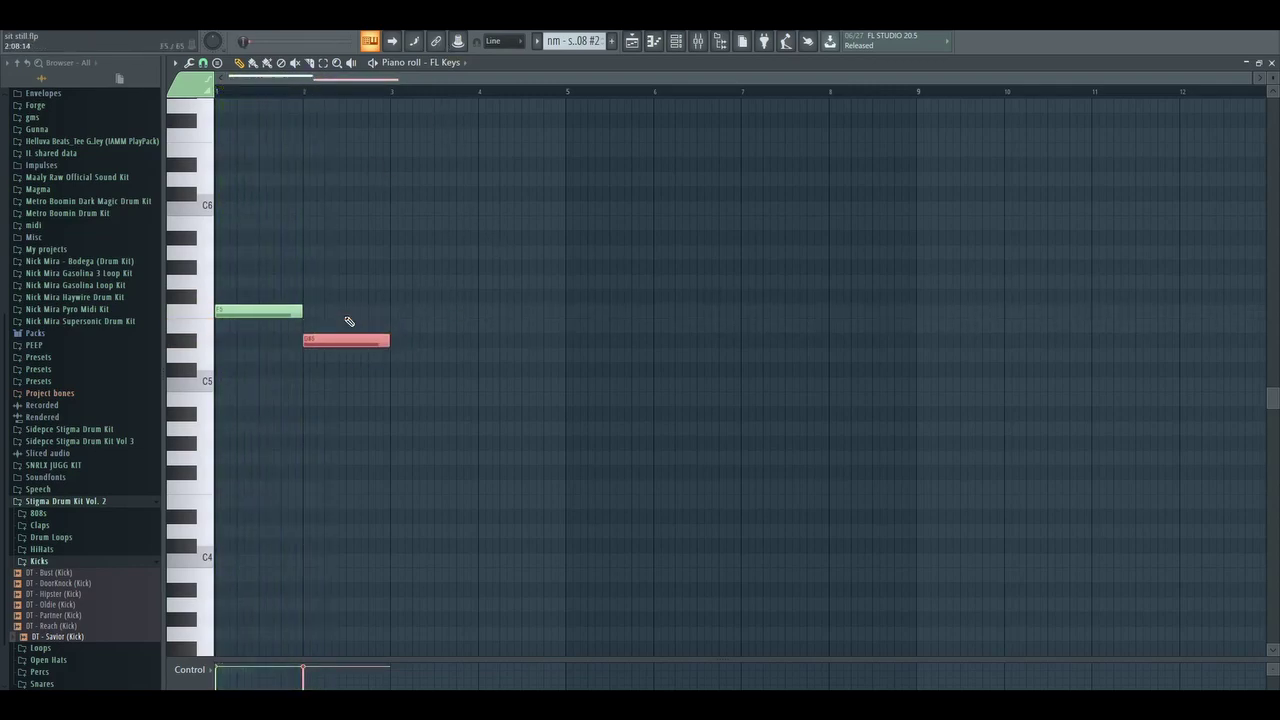
key("space")
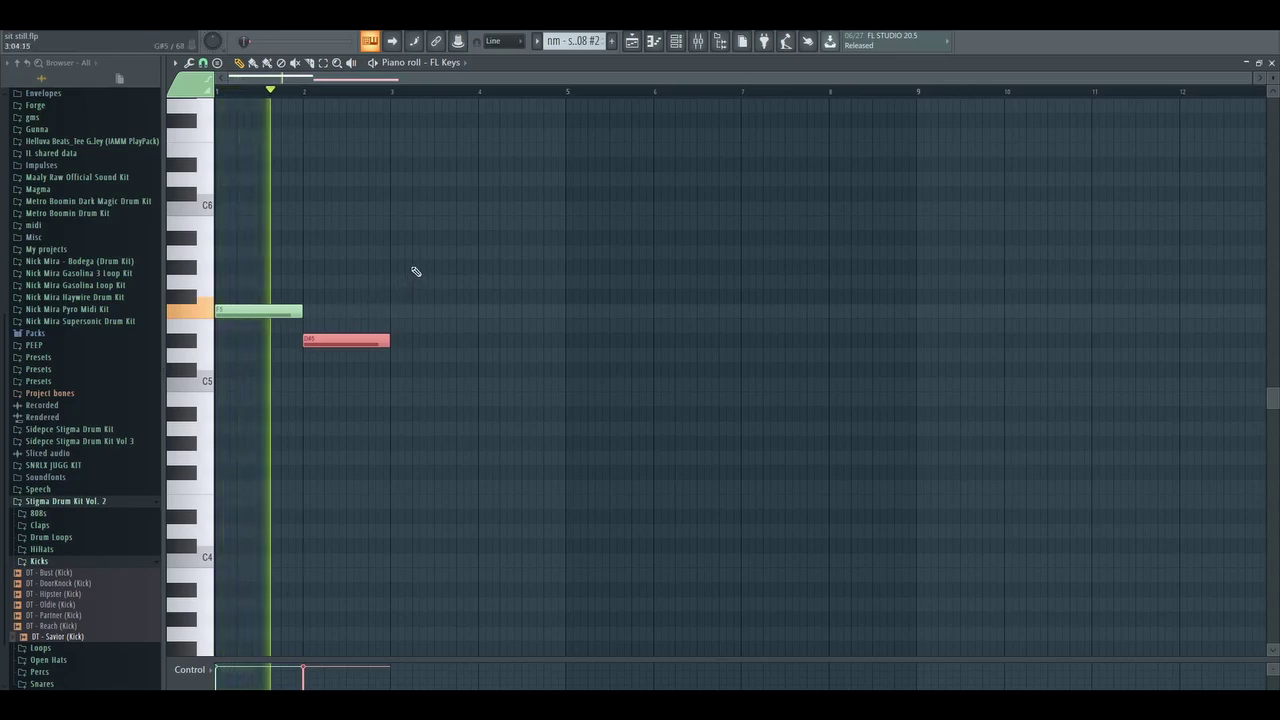
key("space")
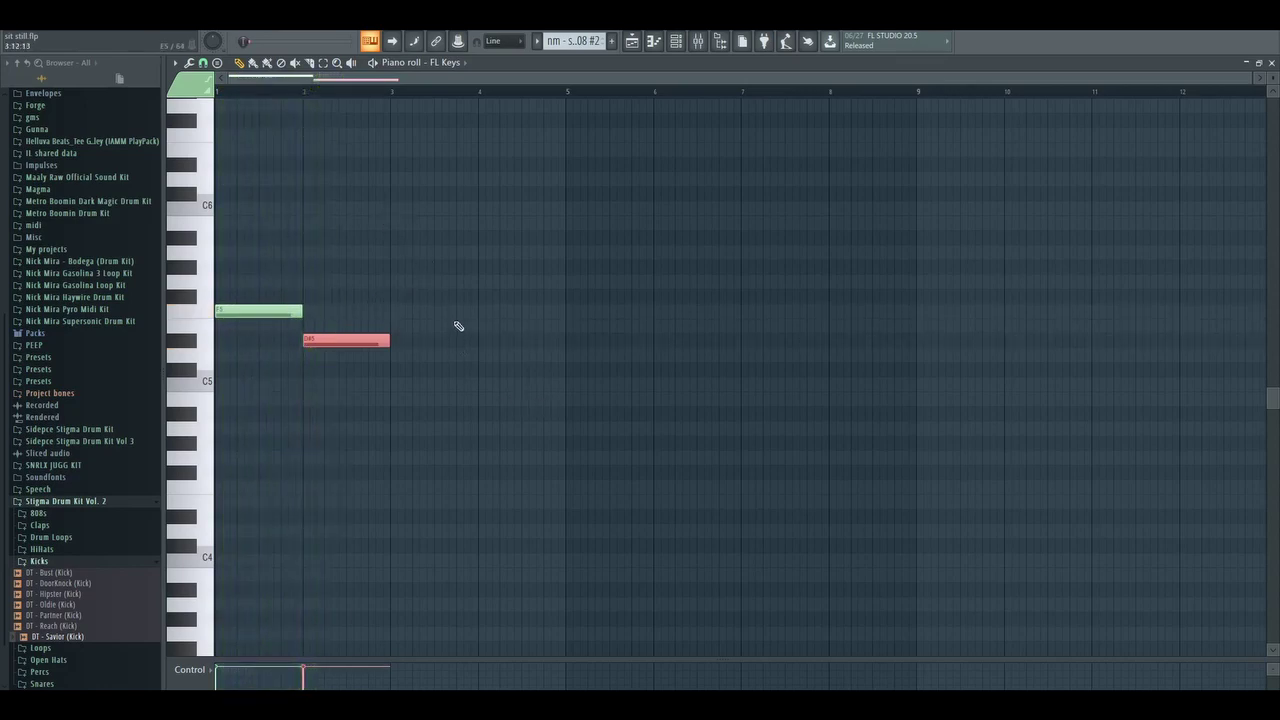
scroll(458, 326, "down", 3)
scroll(470, 389, "up", 3)
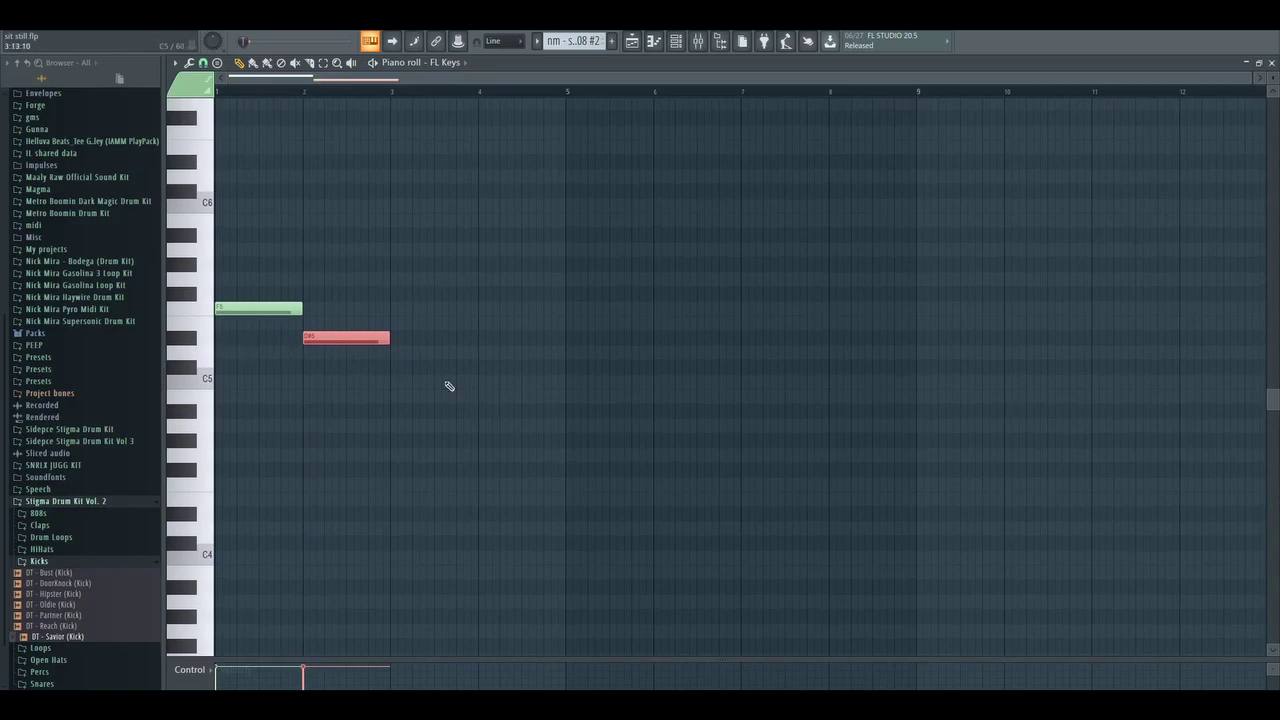
Step: Draw a third note at bar 3 and set it to C#5, auditioning the descending line
left_click(395, 367)
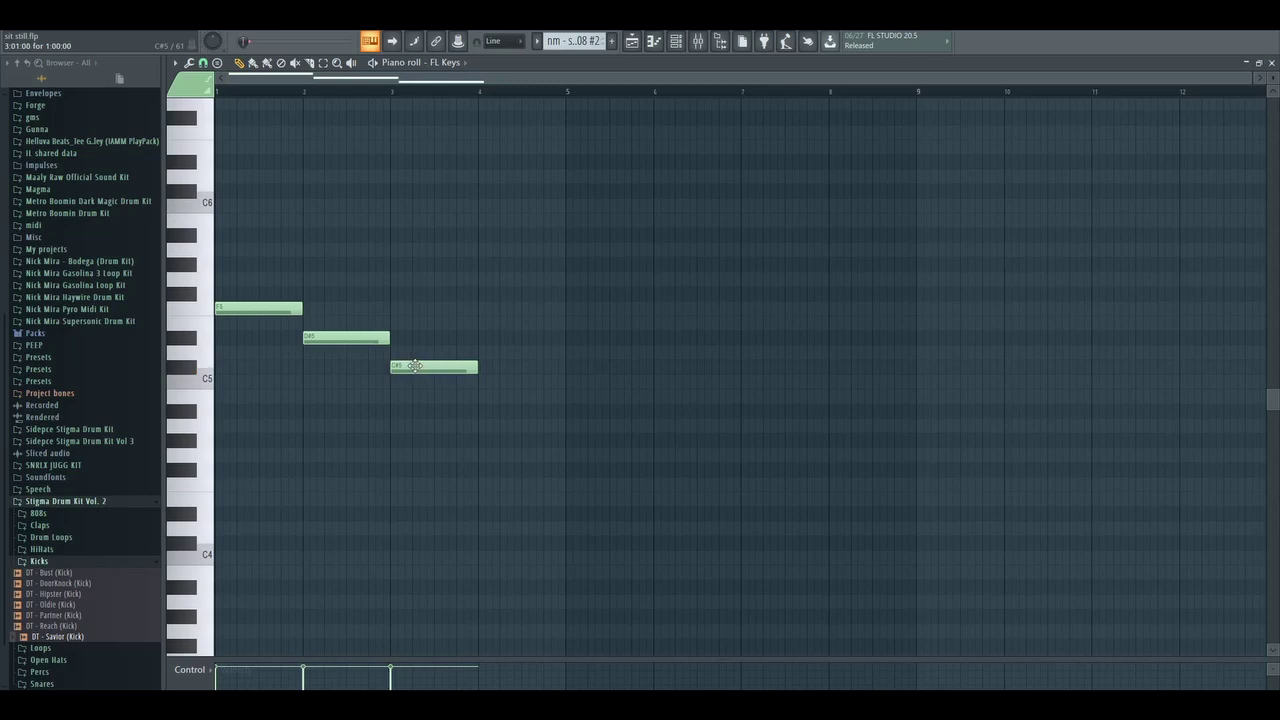
left_click_drag(409, 365, 409, 351)
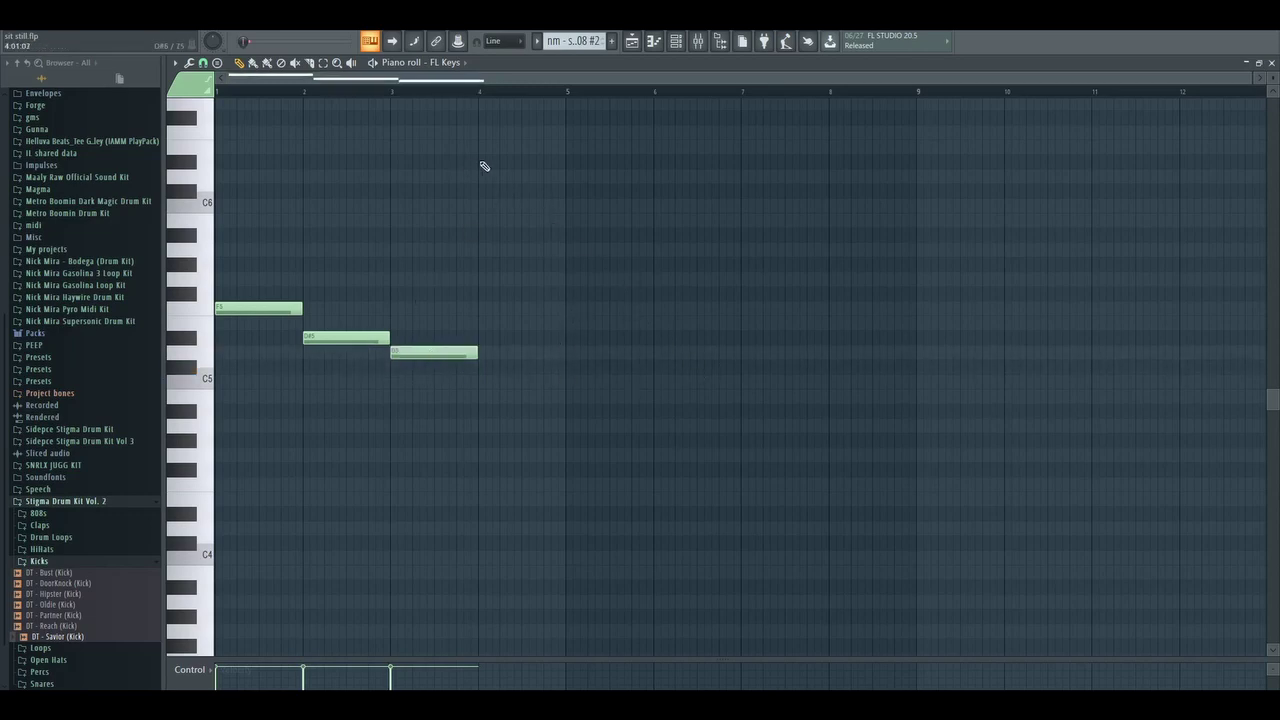
key("space")
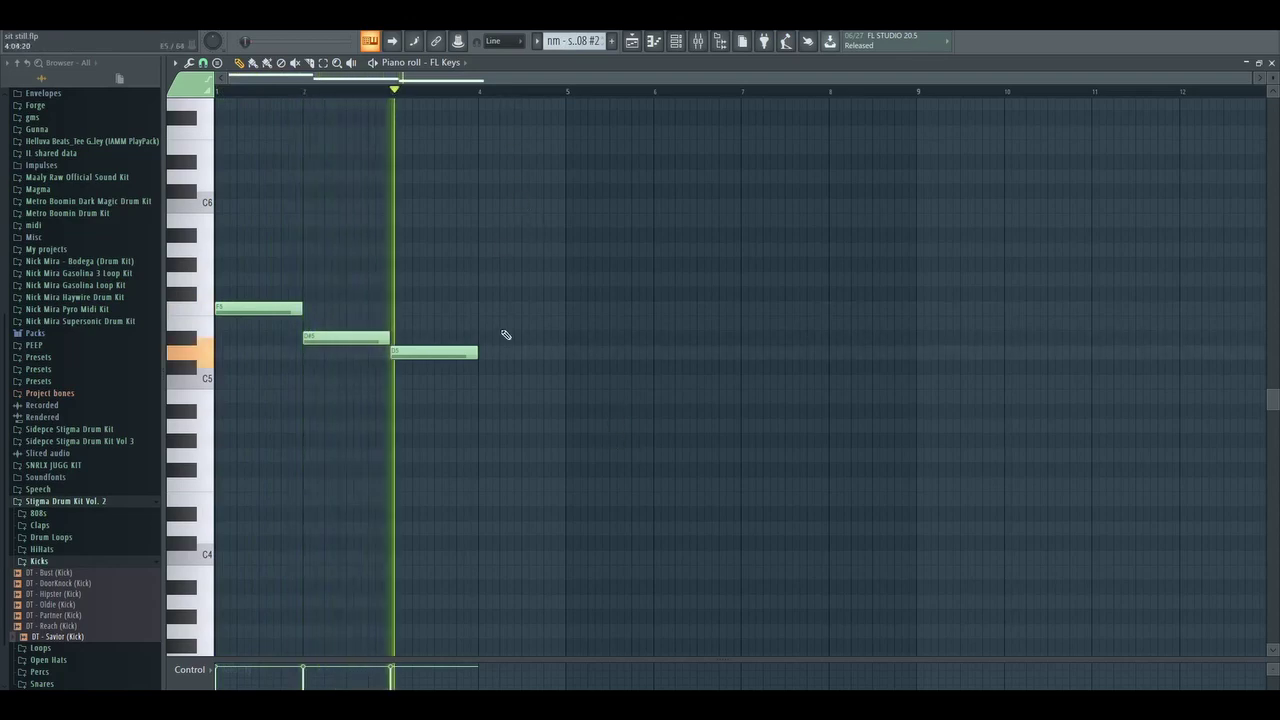
key("space")
left_click(418, 351)
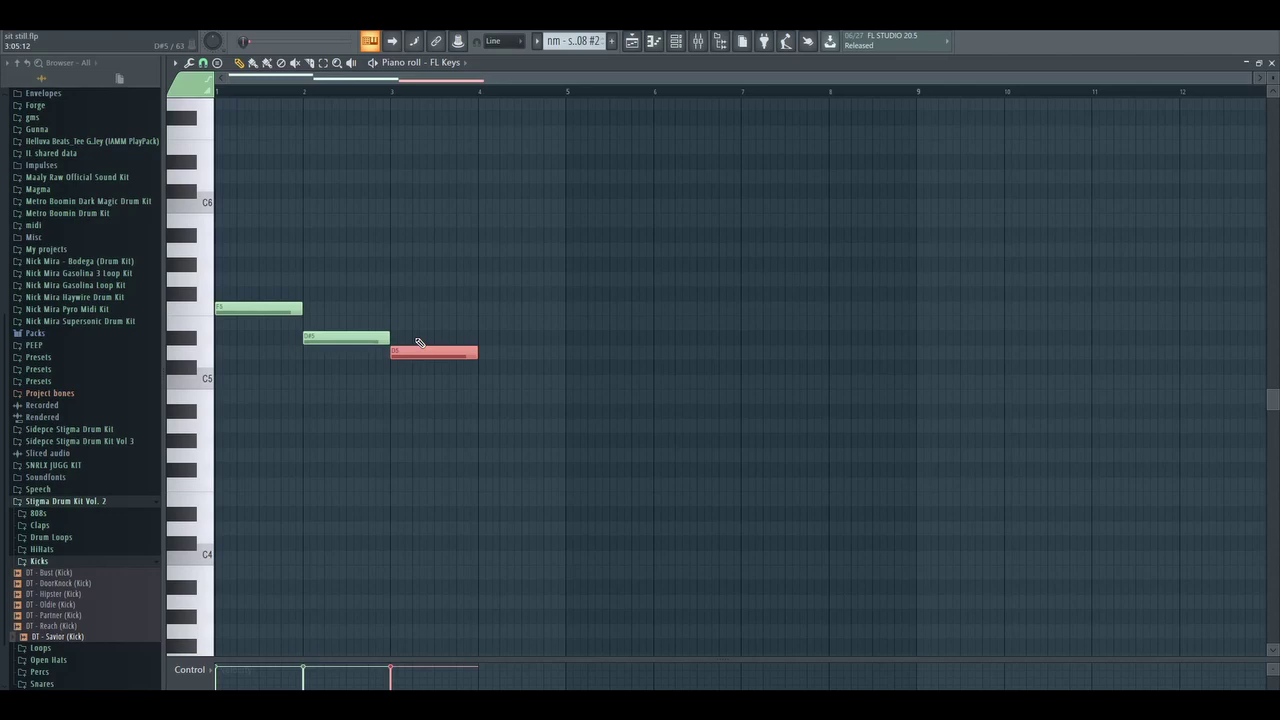
key("shift+Down")
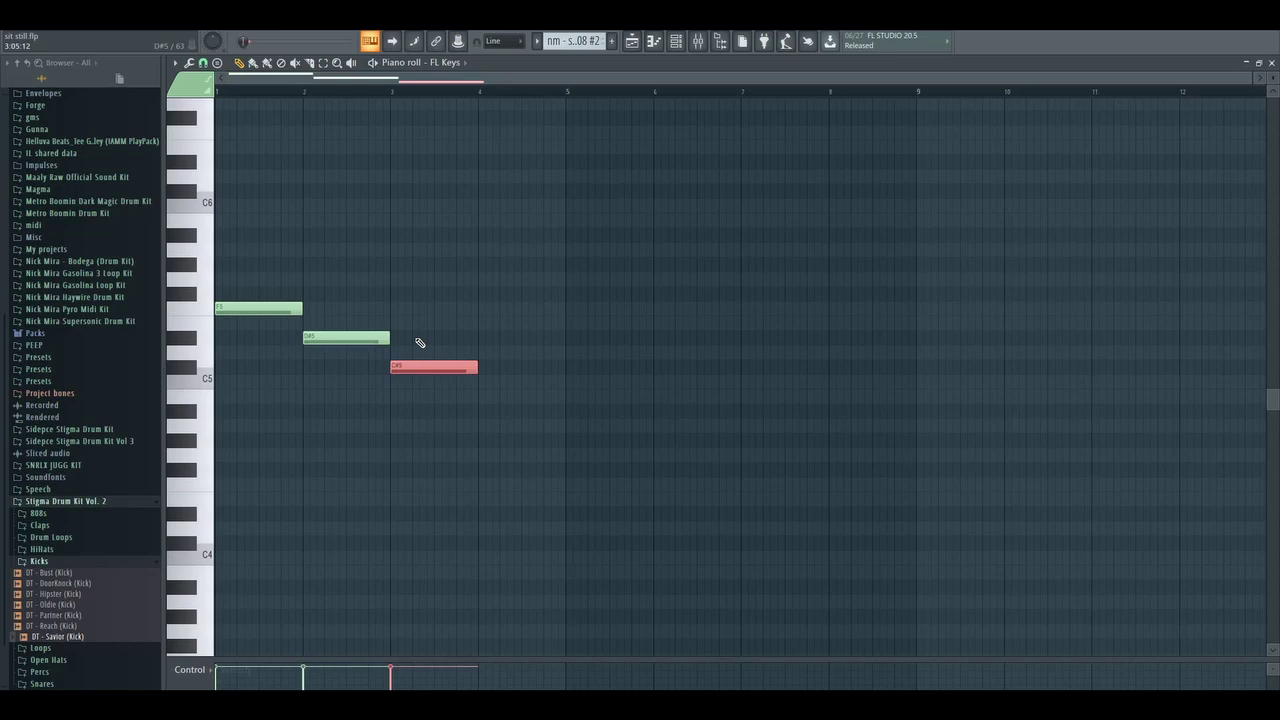
key("space")
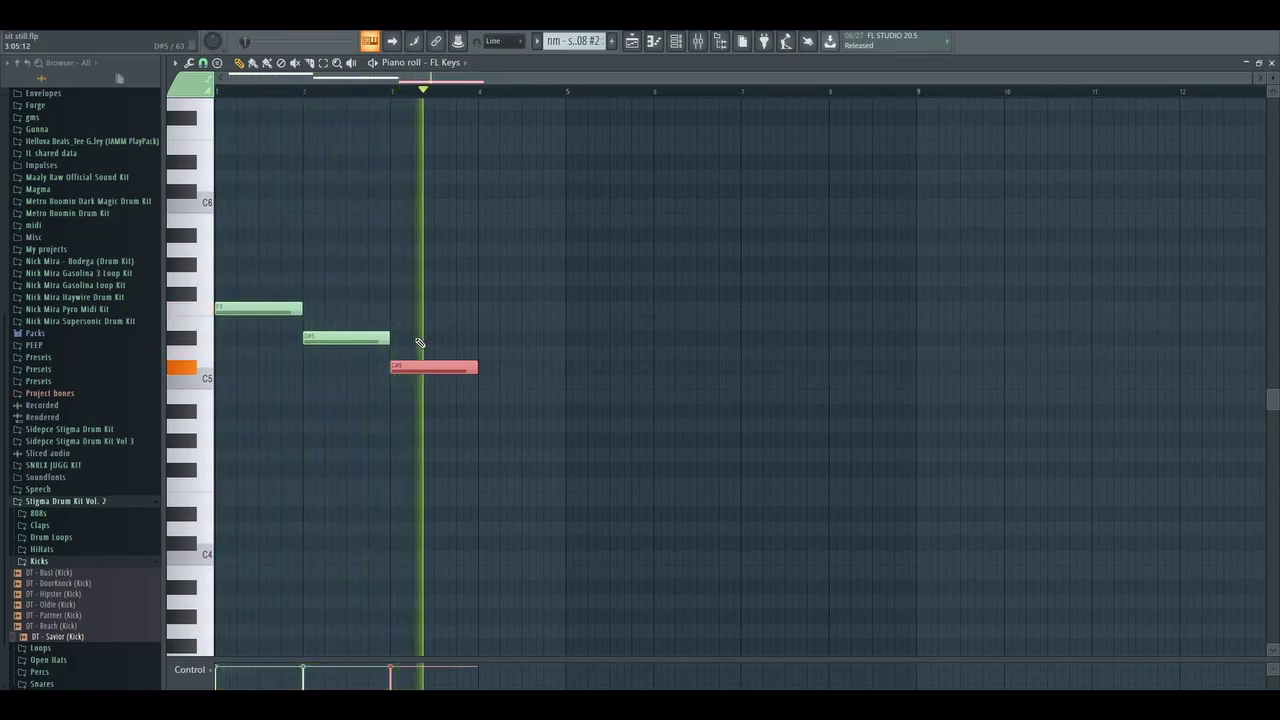
key("space")
key("space")
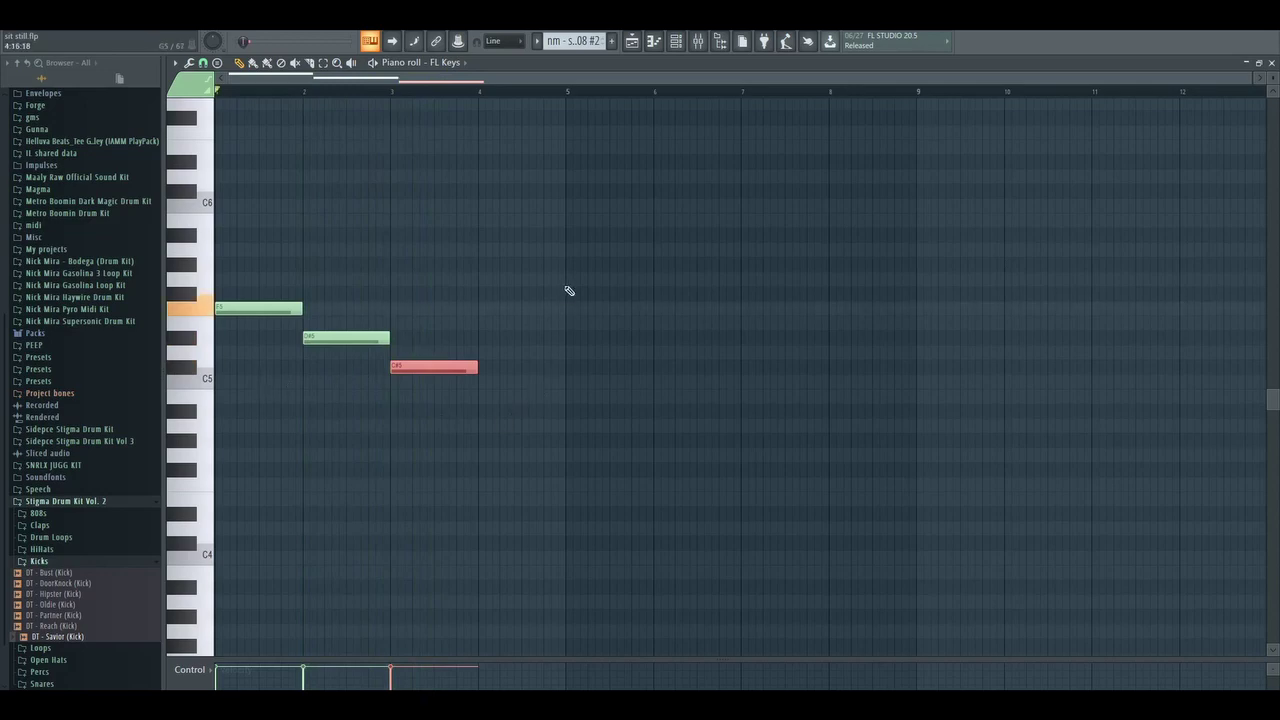
Step: Add a C#5 note at bar 4 and audition the pattern from bar 3
left_click(496, 368)
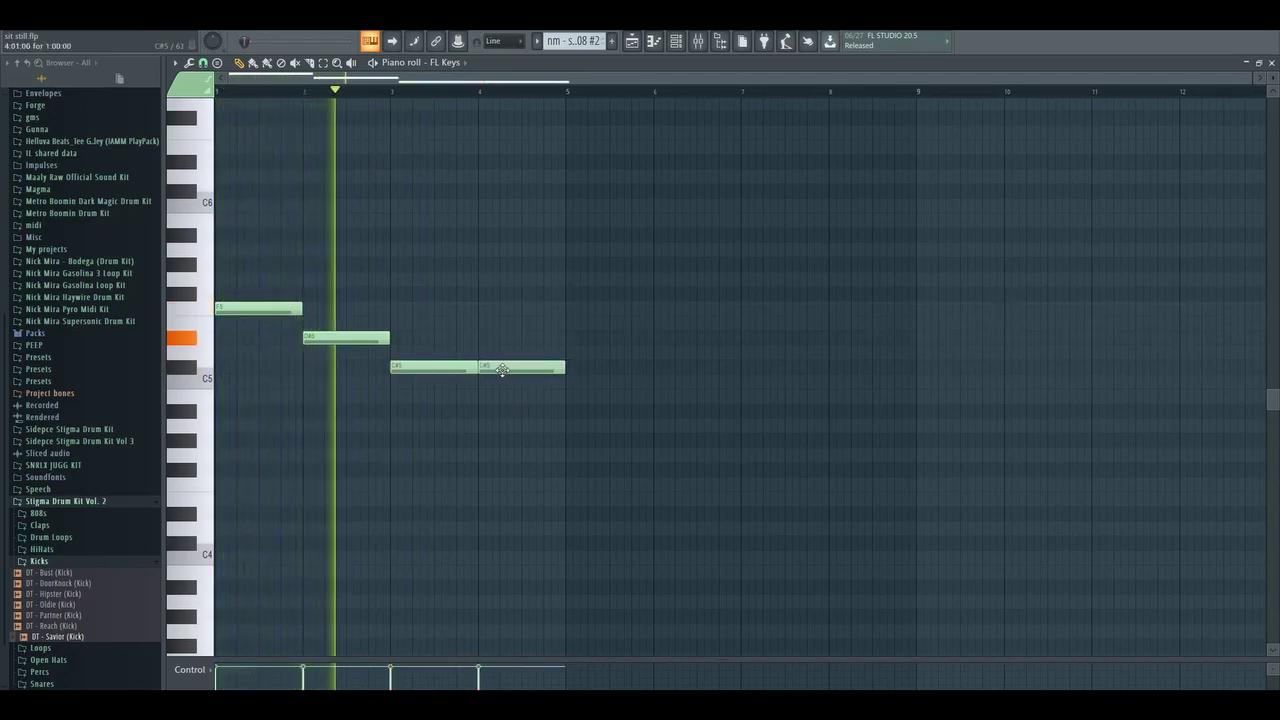
key("space")
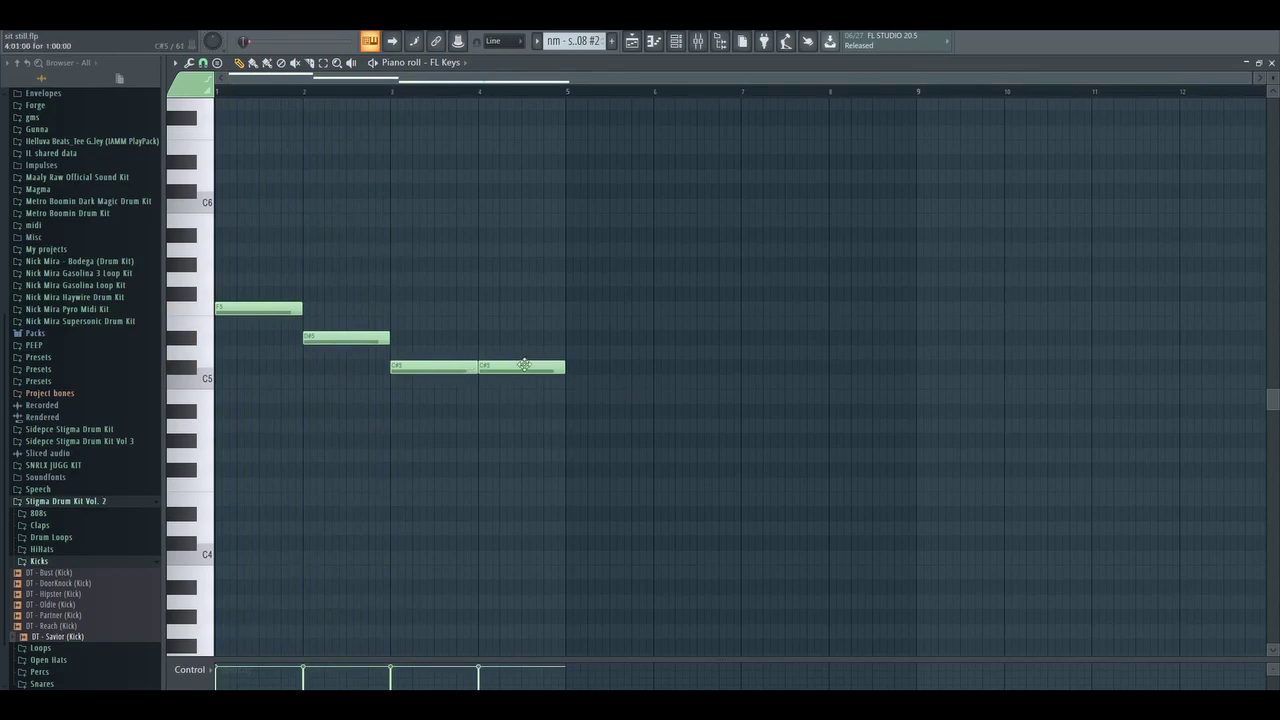
left_click(394, 92)
key("space")
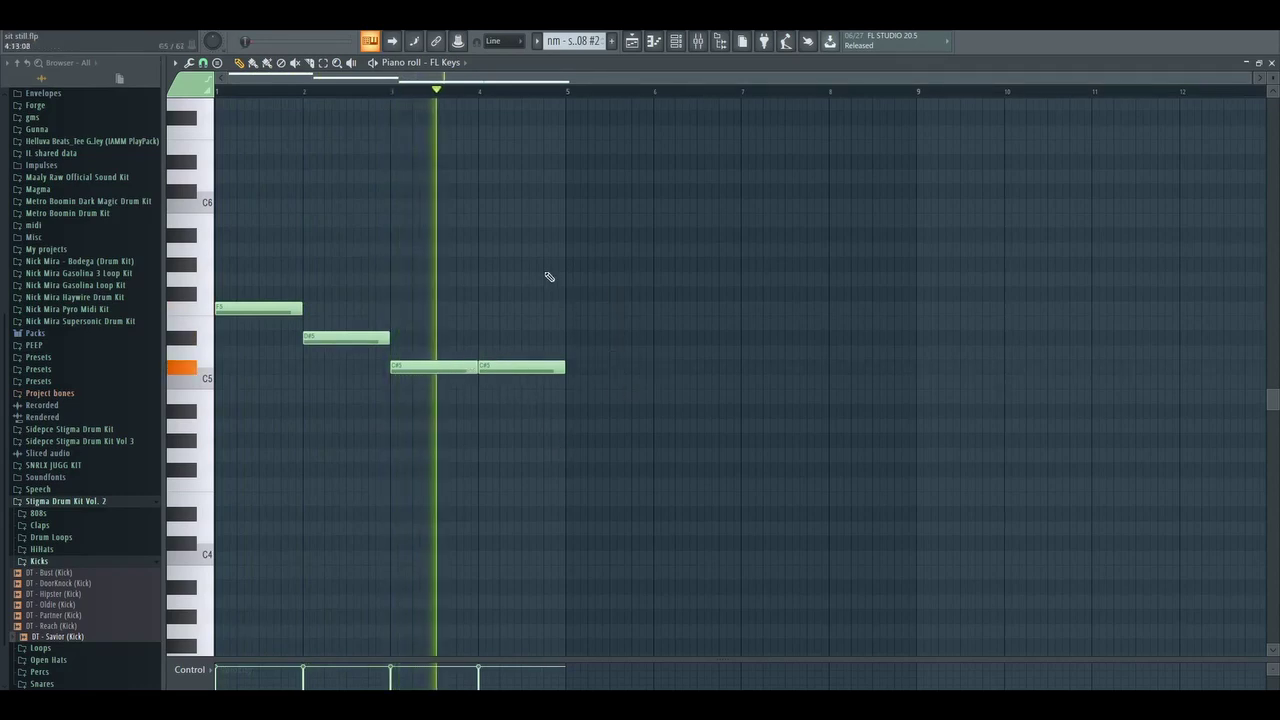
key("space")
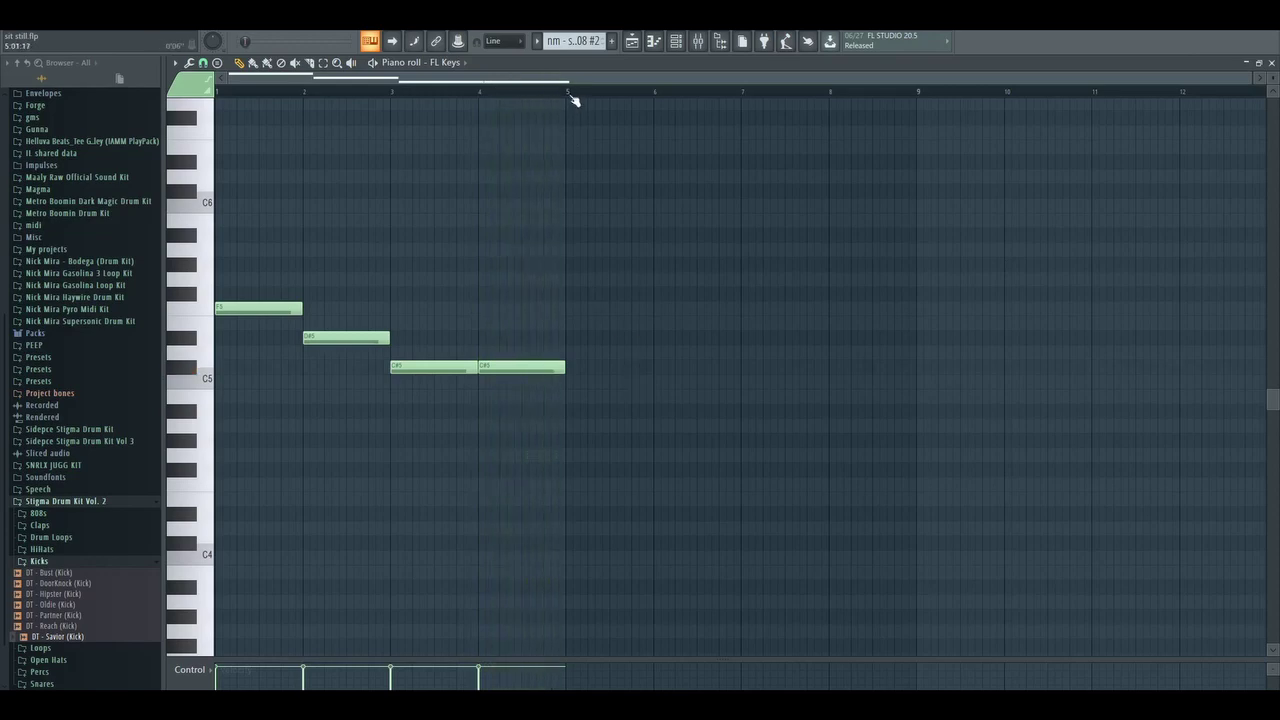
Step: Delete the bar-4 C#5 note, stretch the bar-3 C#5 to end at bar 5, and select all notes
right_click(495, 367)
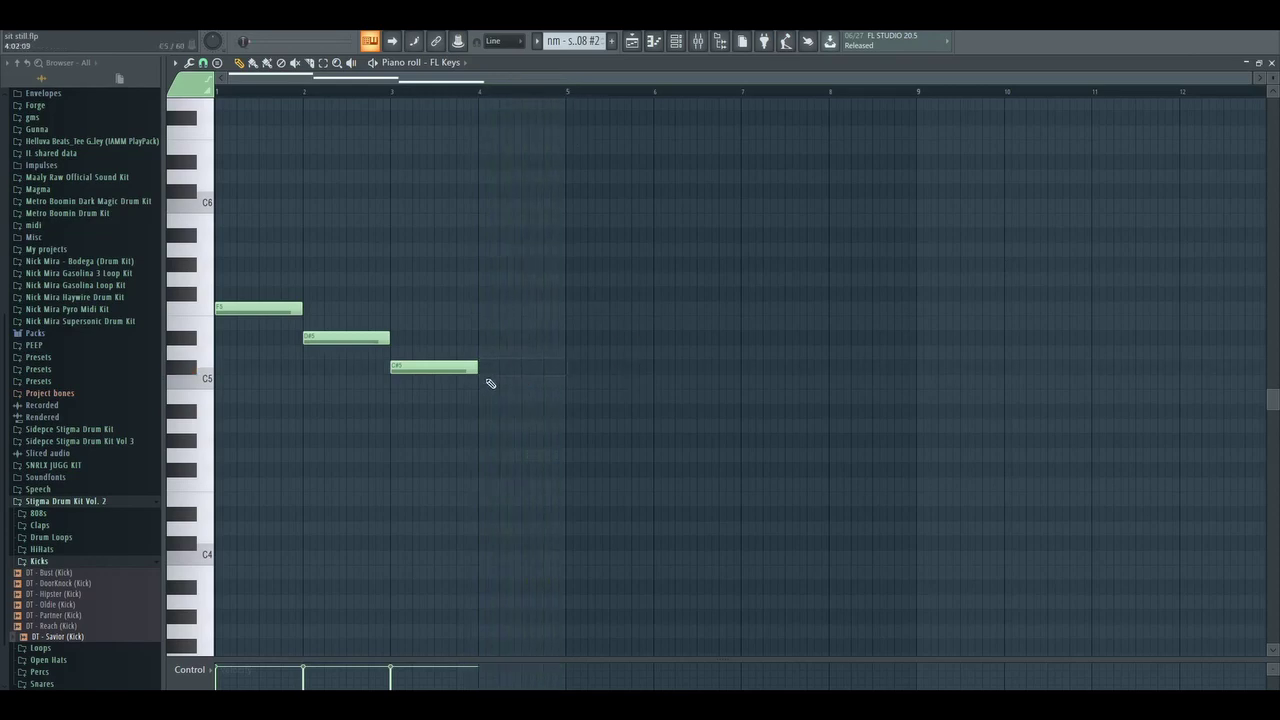
left_click(485, 367)
right_click(483, 369)
left_click_drag(483, 370, 558, 373)
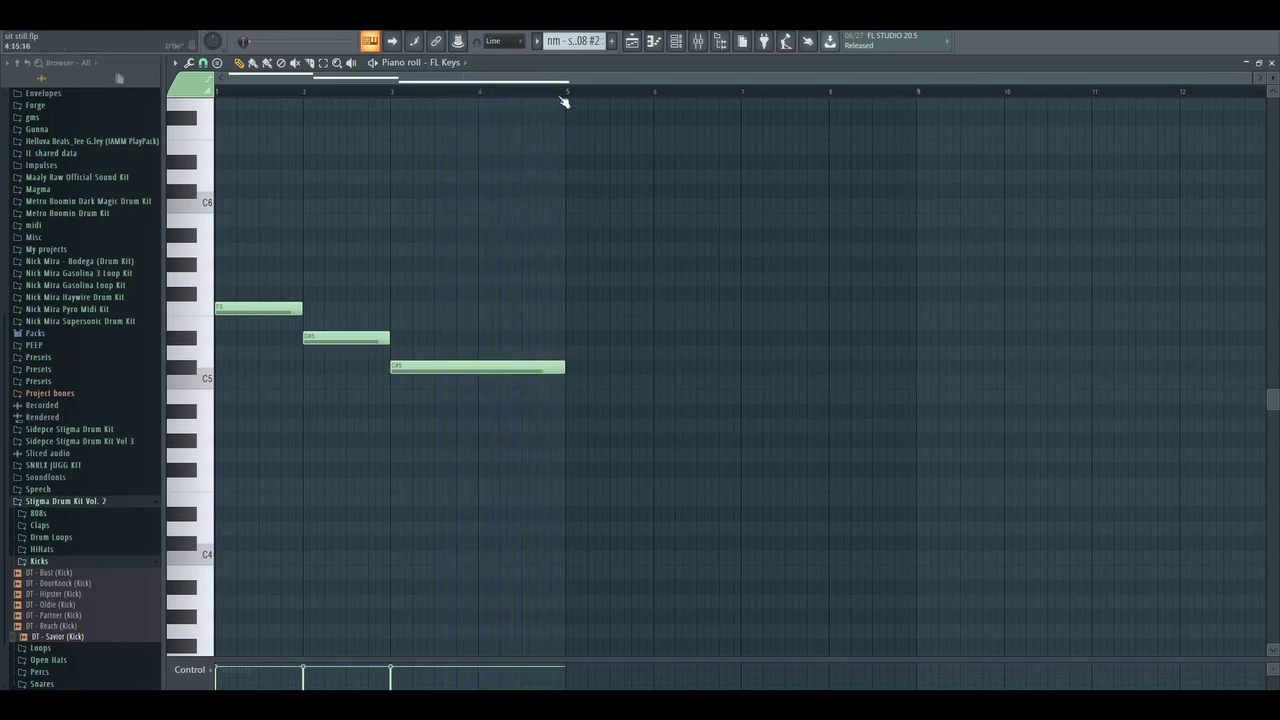
key("ctrl+a")
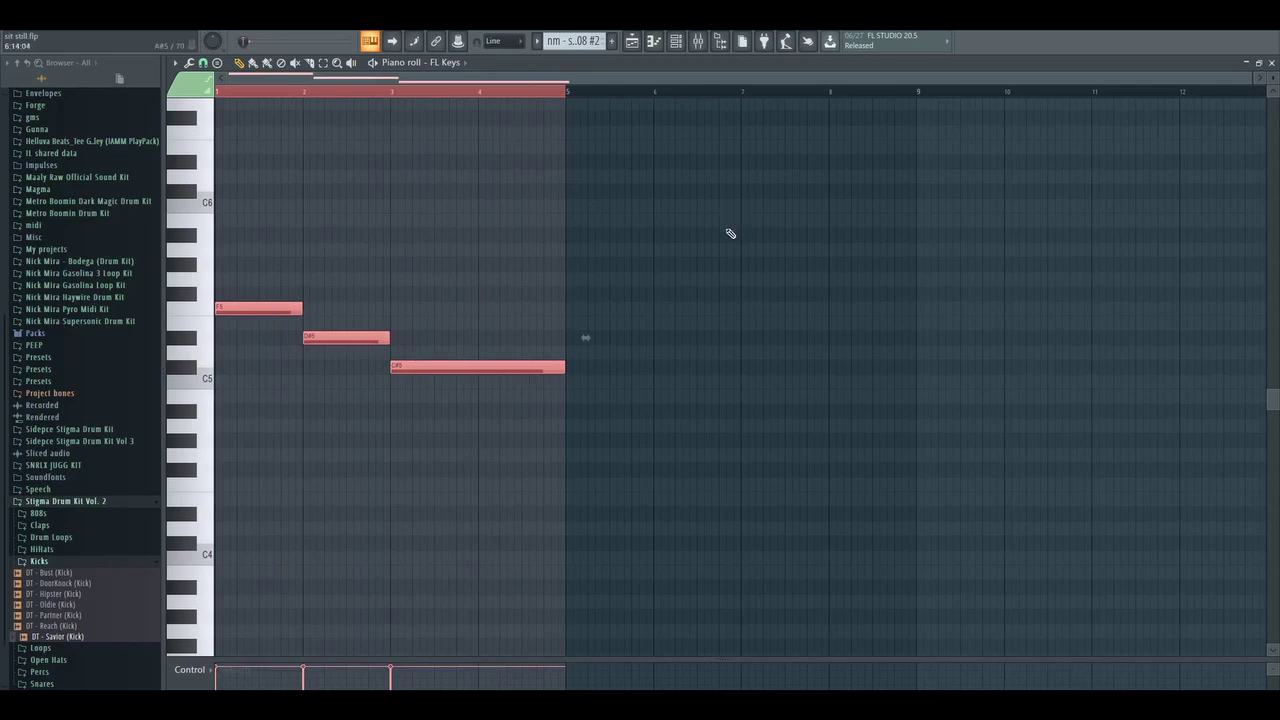
Step: Duplicate the F5–D#5–C#5 phrase into bars 5–9 with Ctrl+B, play it back, then deselect
key("ctrl+b")
left_click(930, 91)
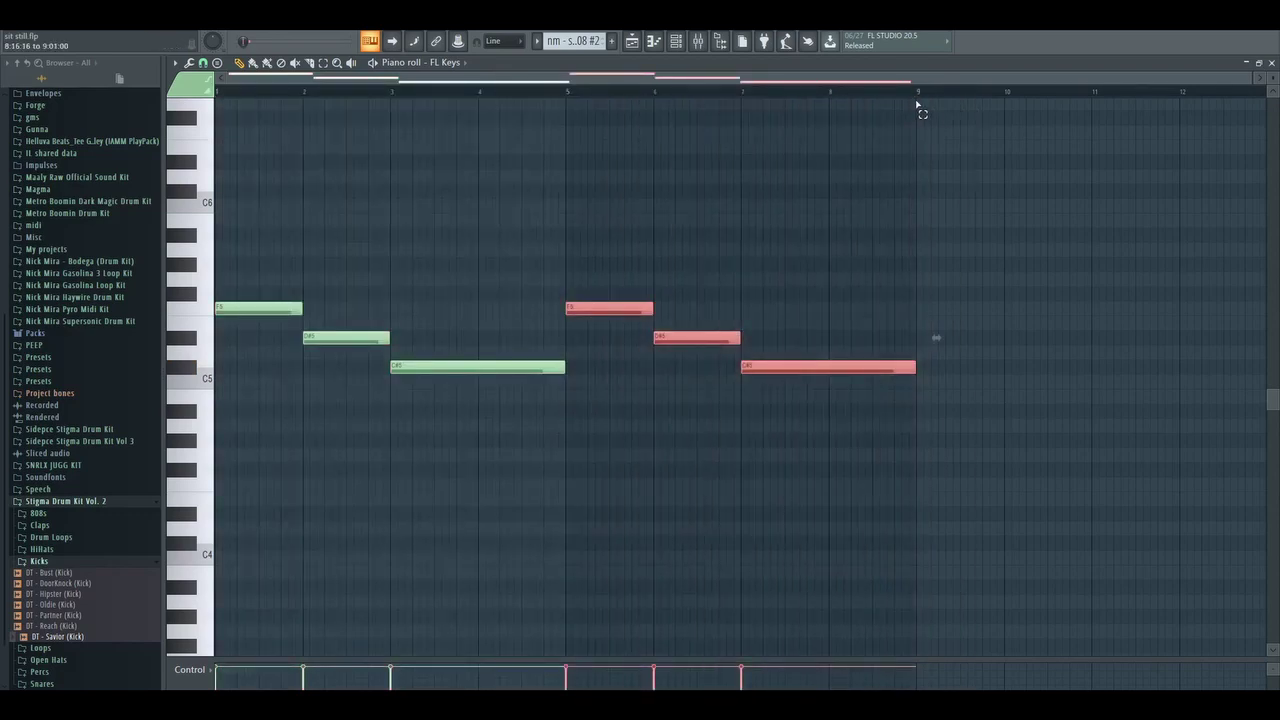
key("space")
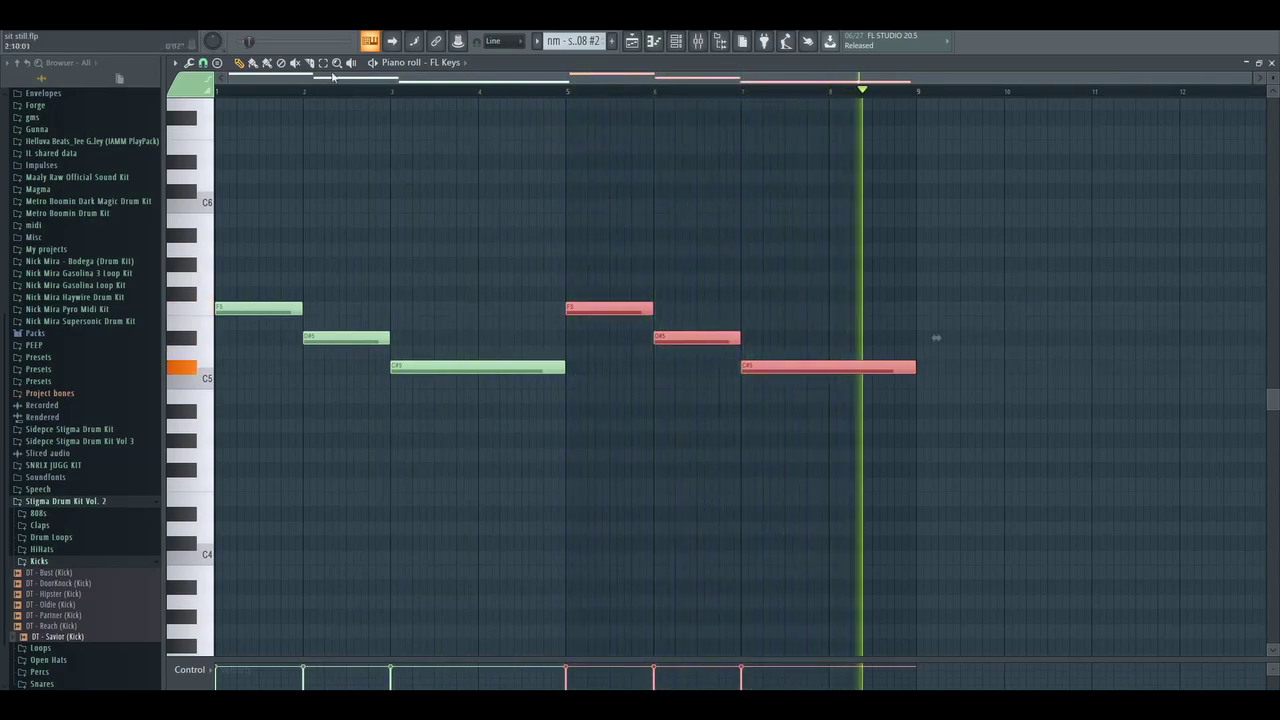
key("space")
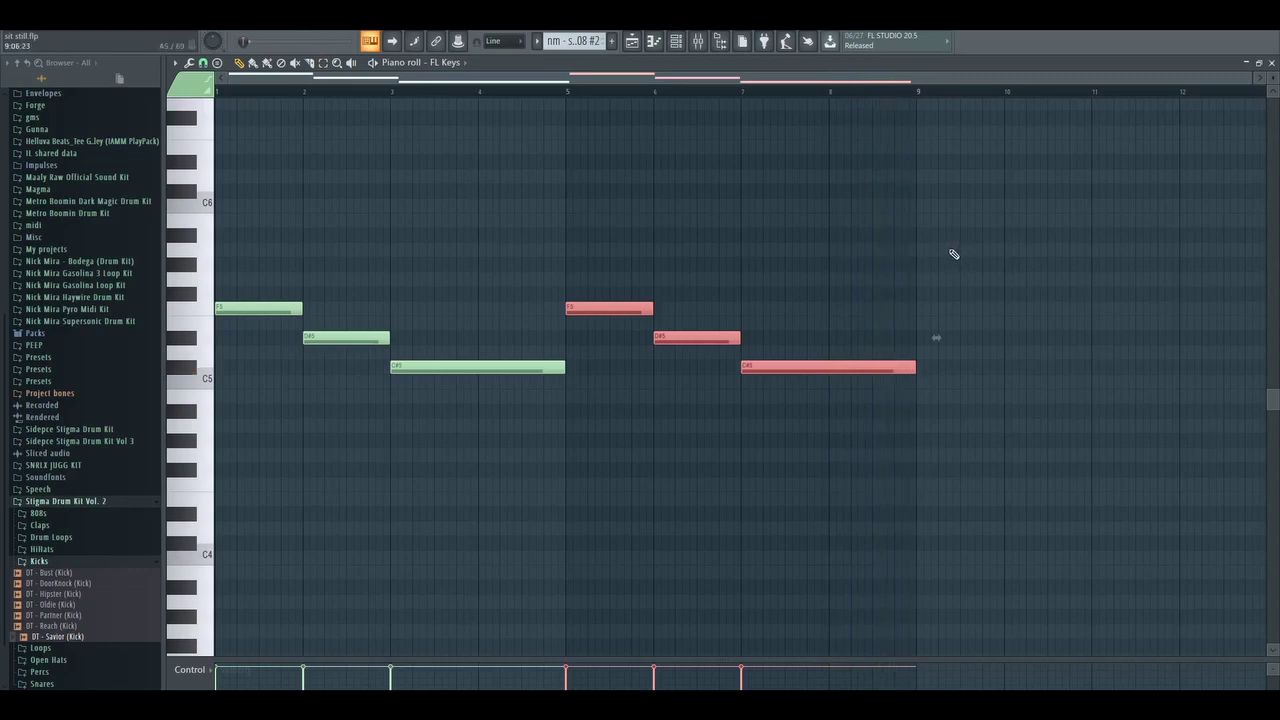
key("ctrl+d")
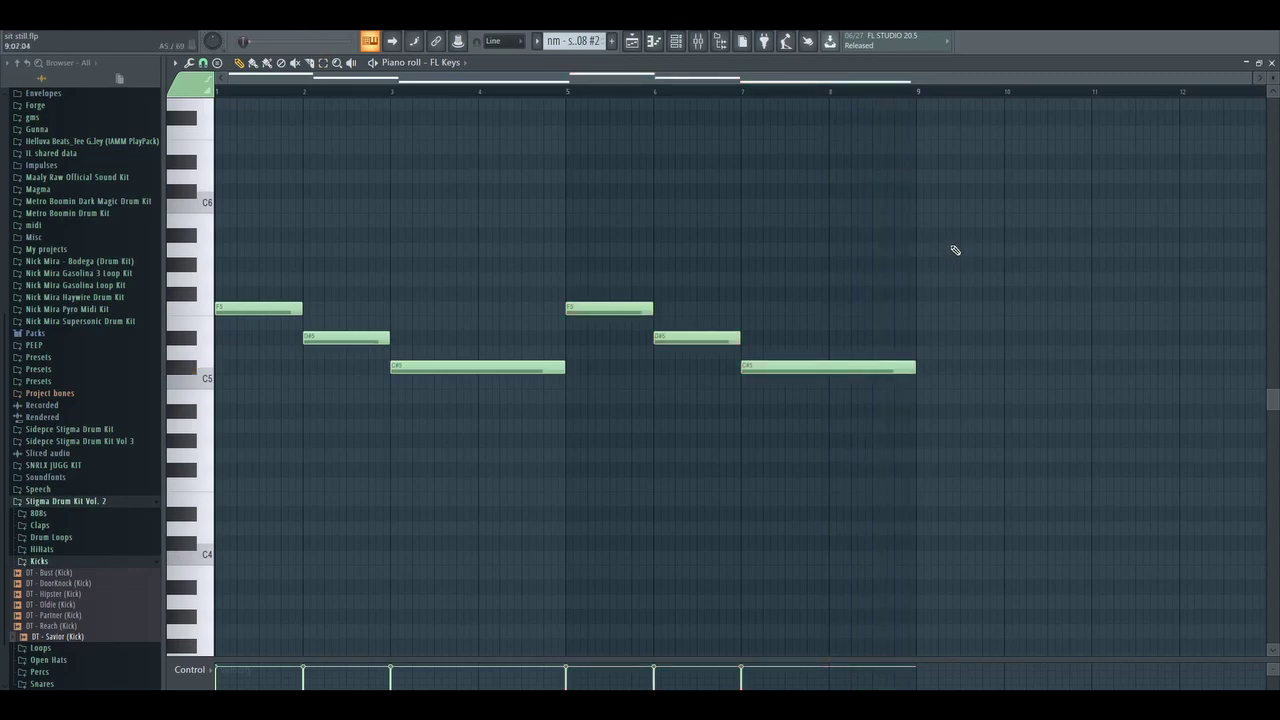
left_click(698, 41)
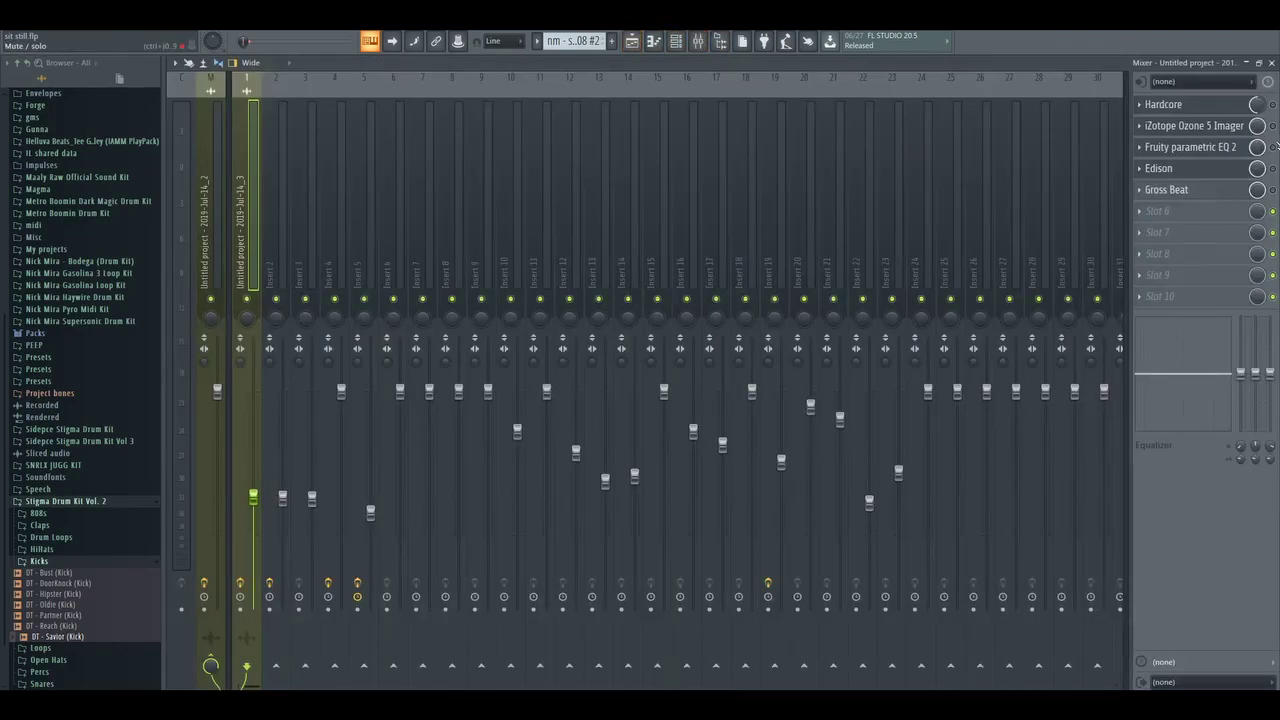
left_click(632, 41)
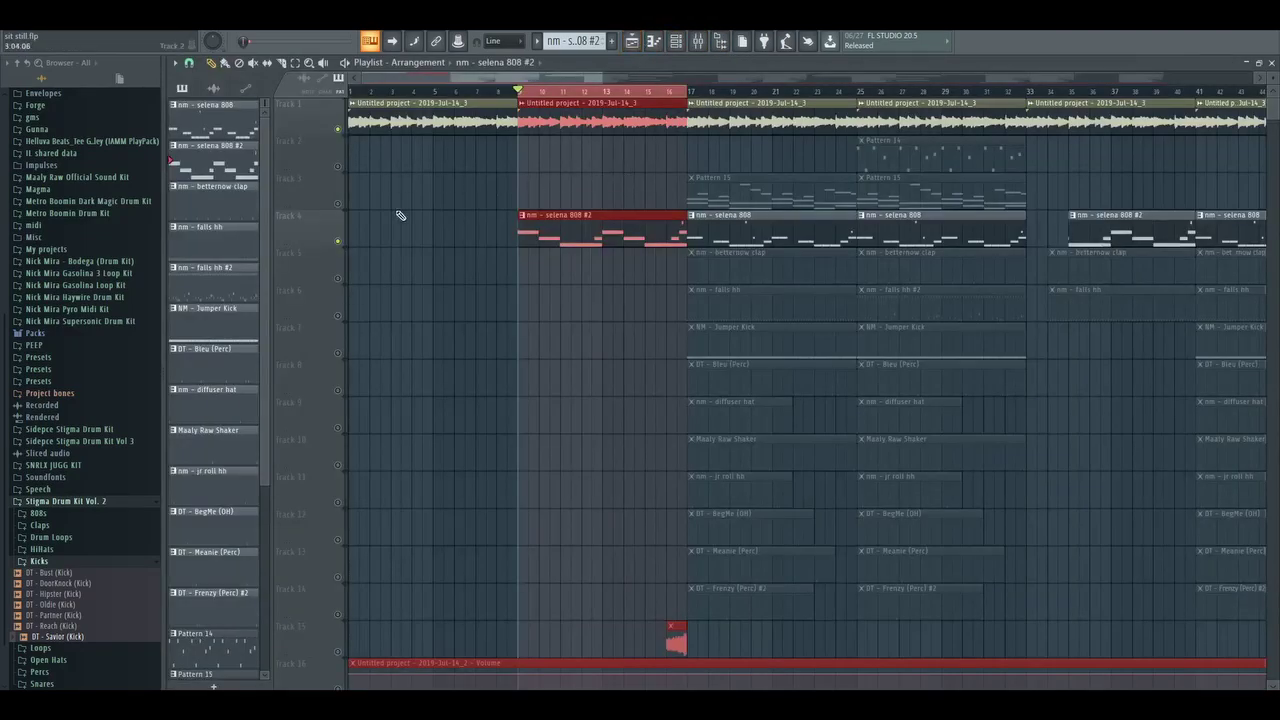
key("F9")
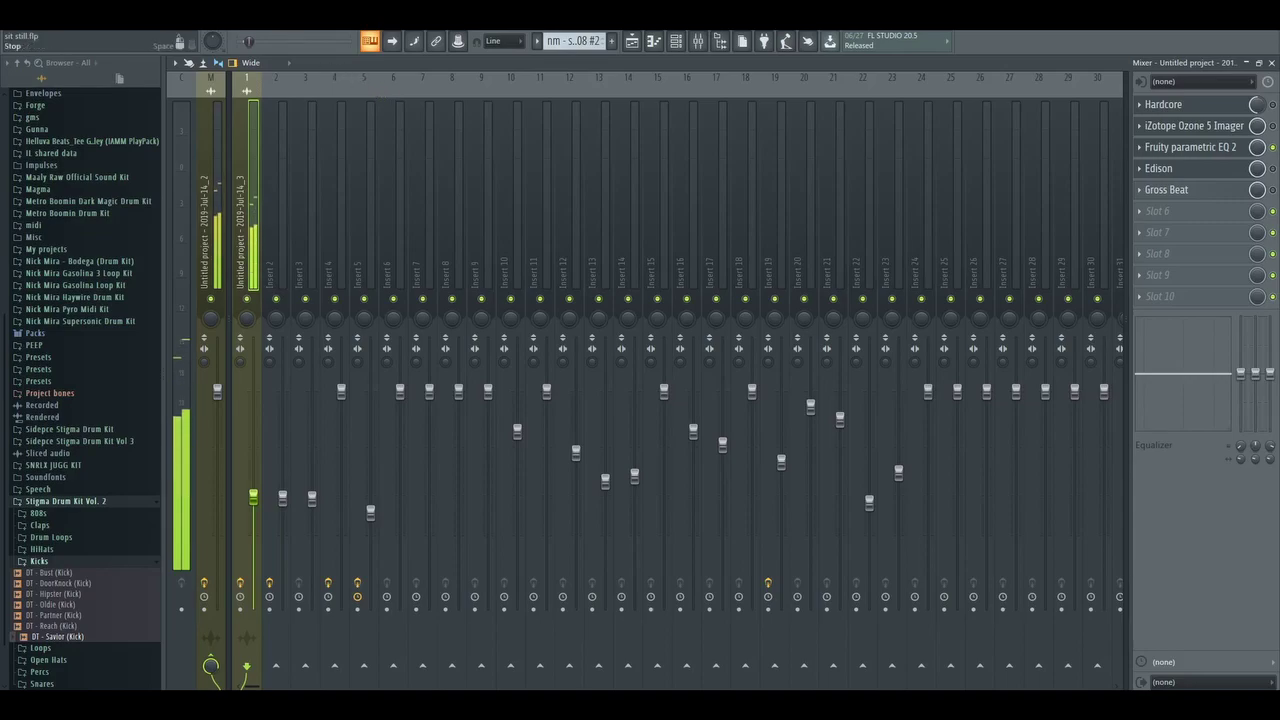
left_click(632, 41)
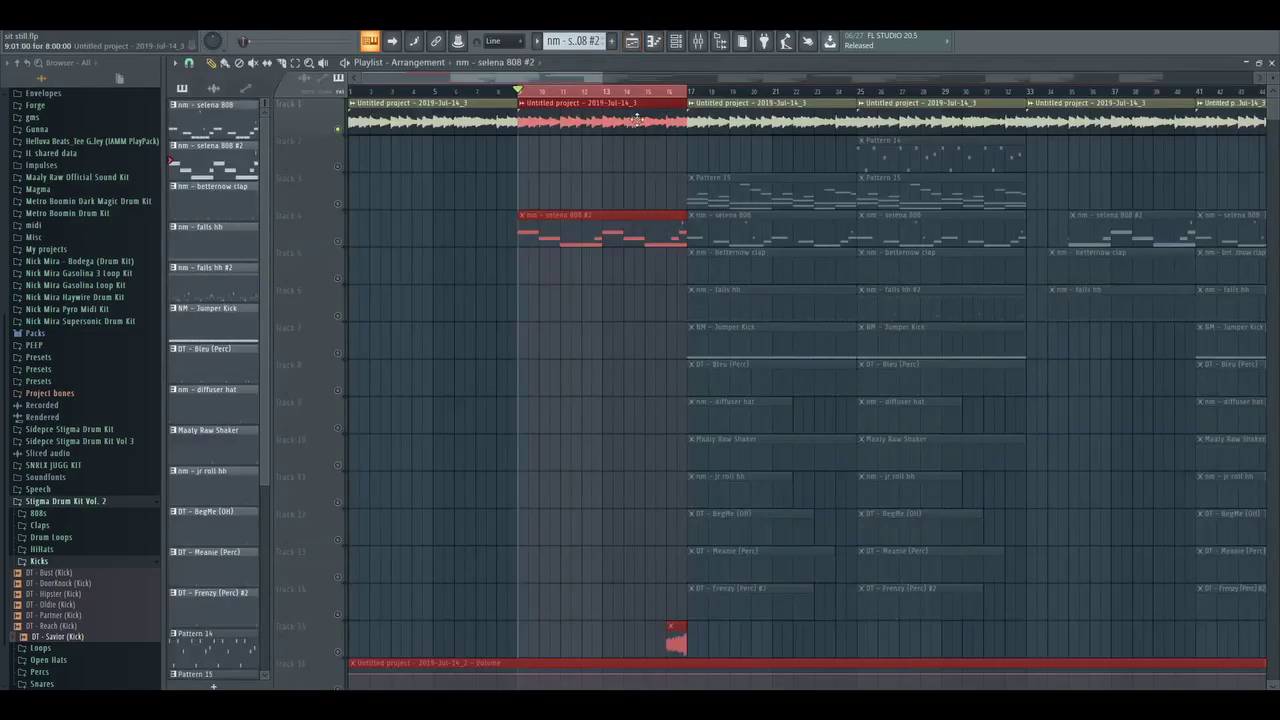
double_click(724, 264)
scroll(480, 206, "down", 1)
scroll(580, 251, "up", 2)
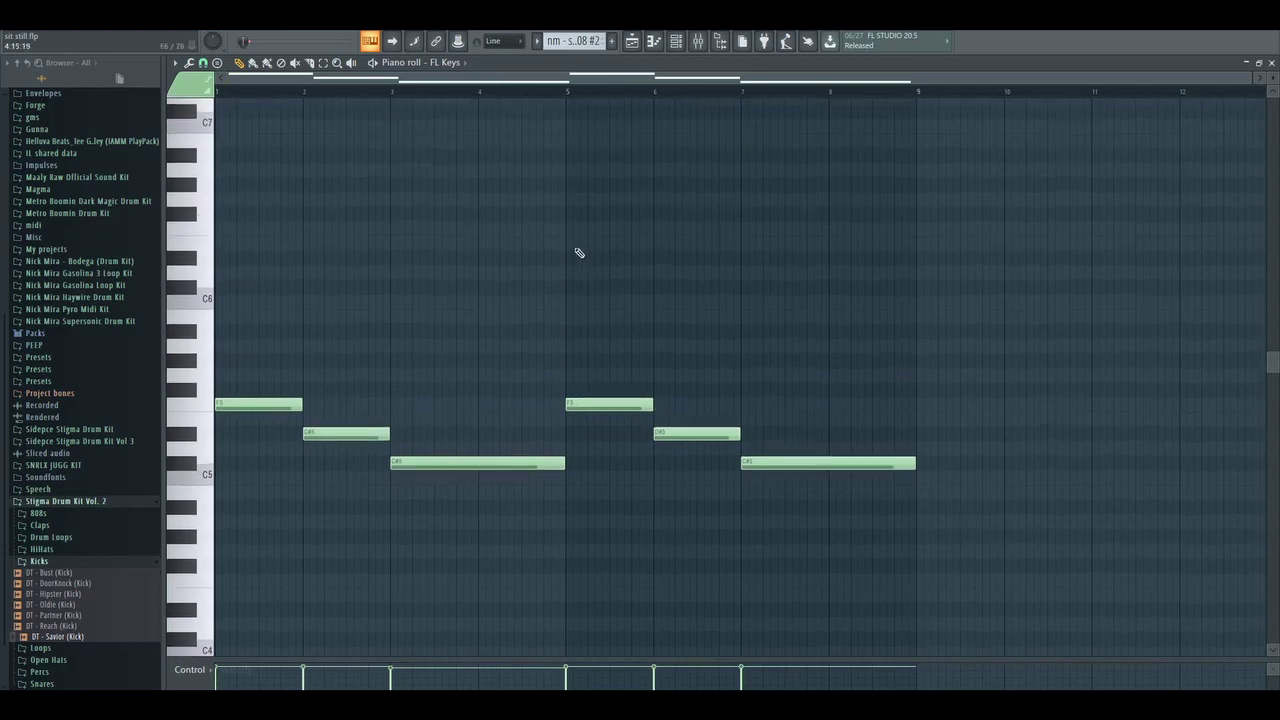
scroll(769, 332, "down", 2)
Step: Stop playback in the Playlist and unmute the betternow clap track
scroll(780, 271, "down", 1)
scroll(780, 271, "right", 1)
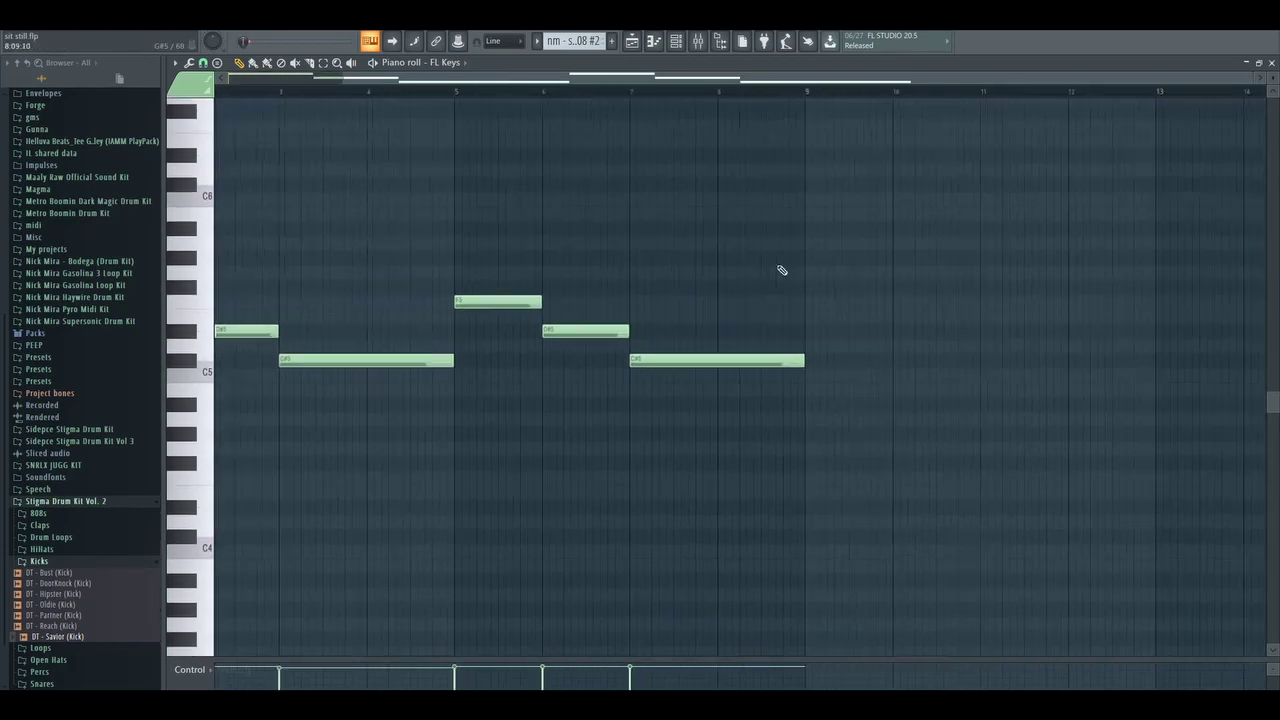
scroll(816, 310, "left", 1)
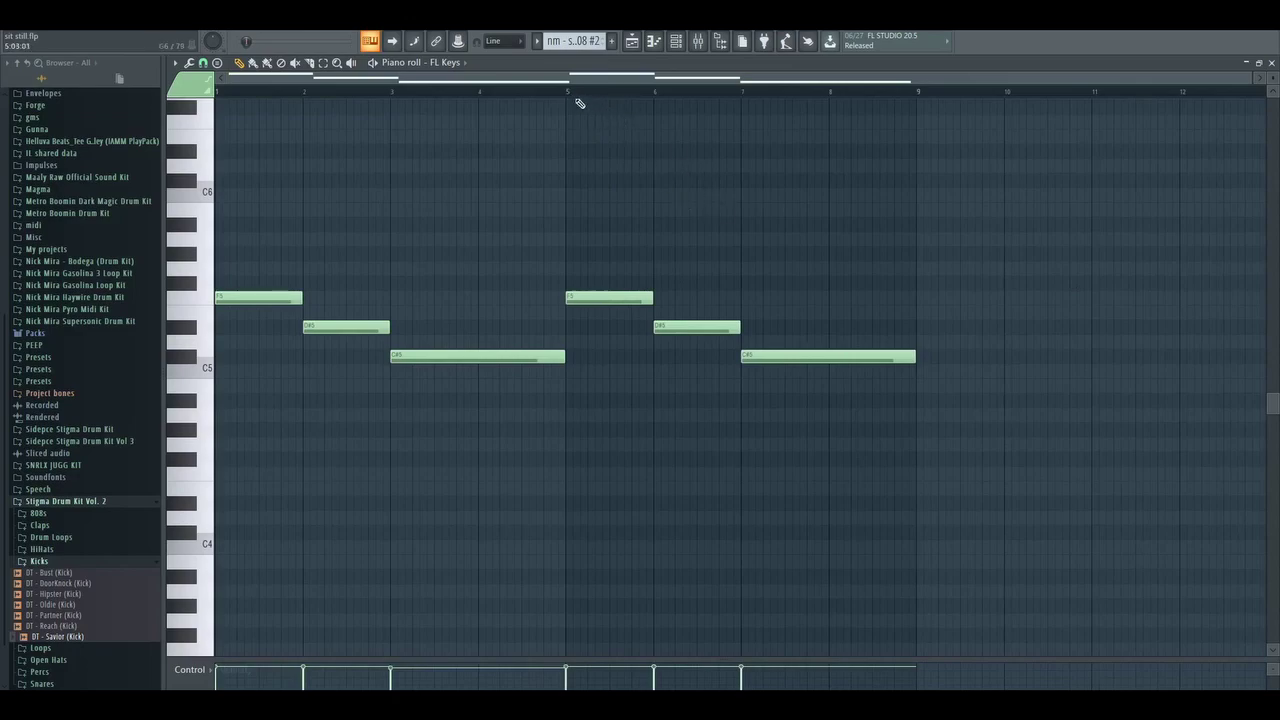
left_click(632, 41)
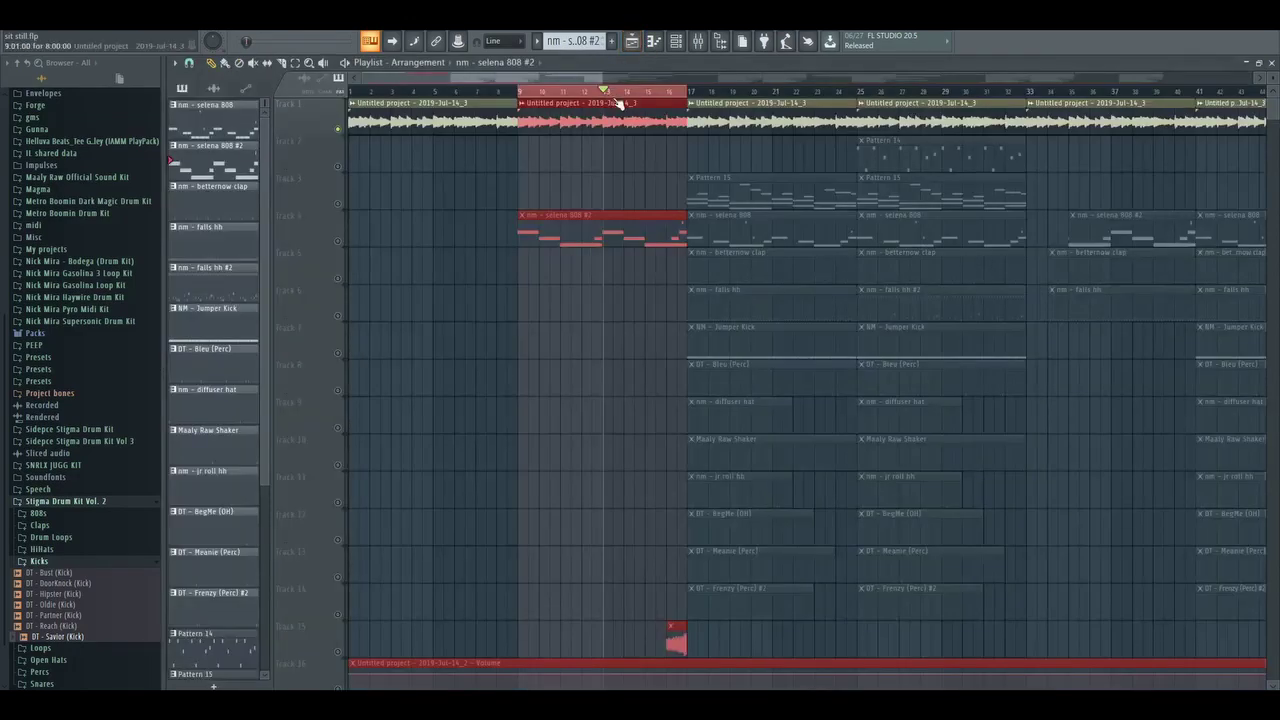
key("space")
left_click(337, 278)
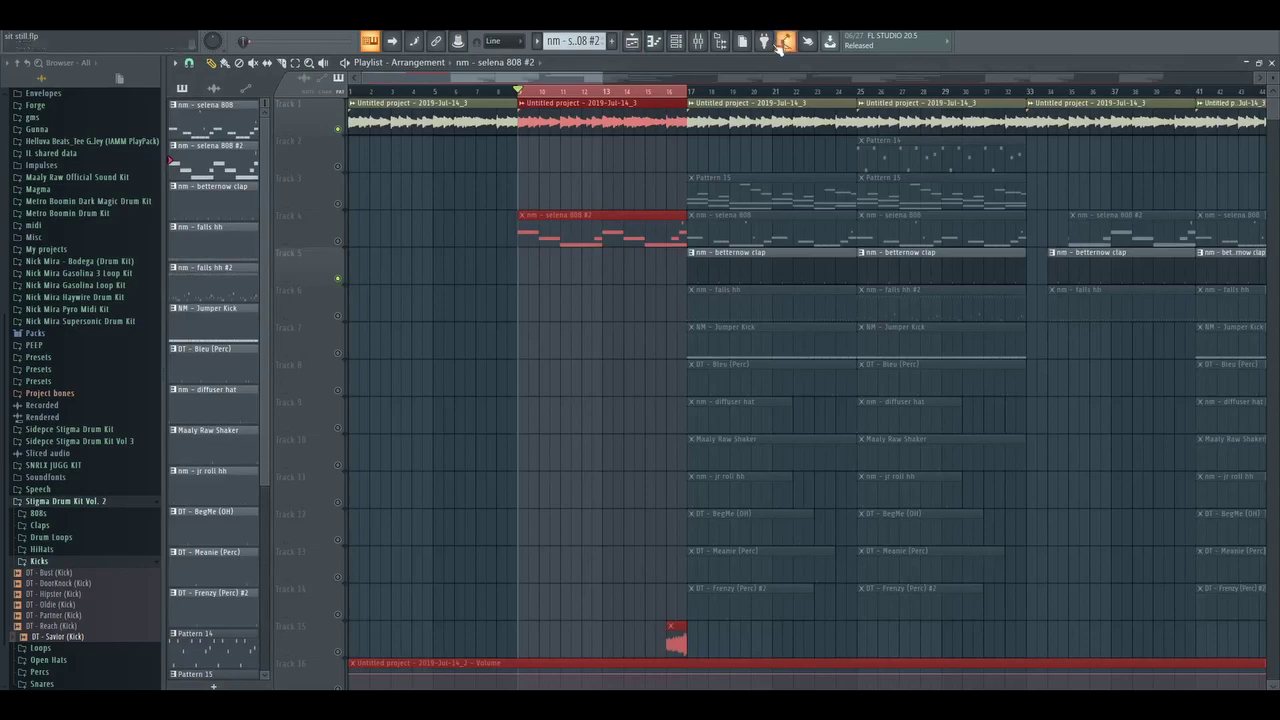
Step: Play the arrangement with the selena 808 track unmuted, then return to the FL Keys notes
left_click(698, 41)
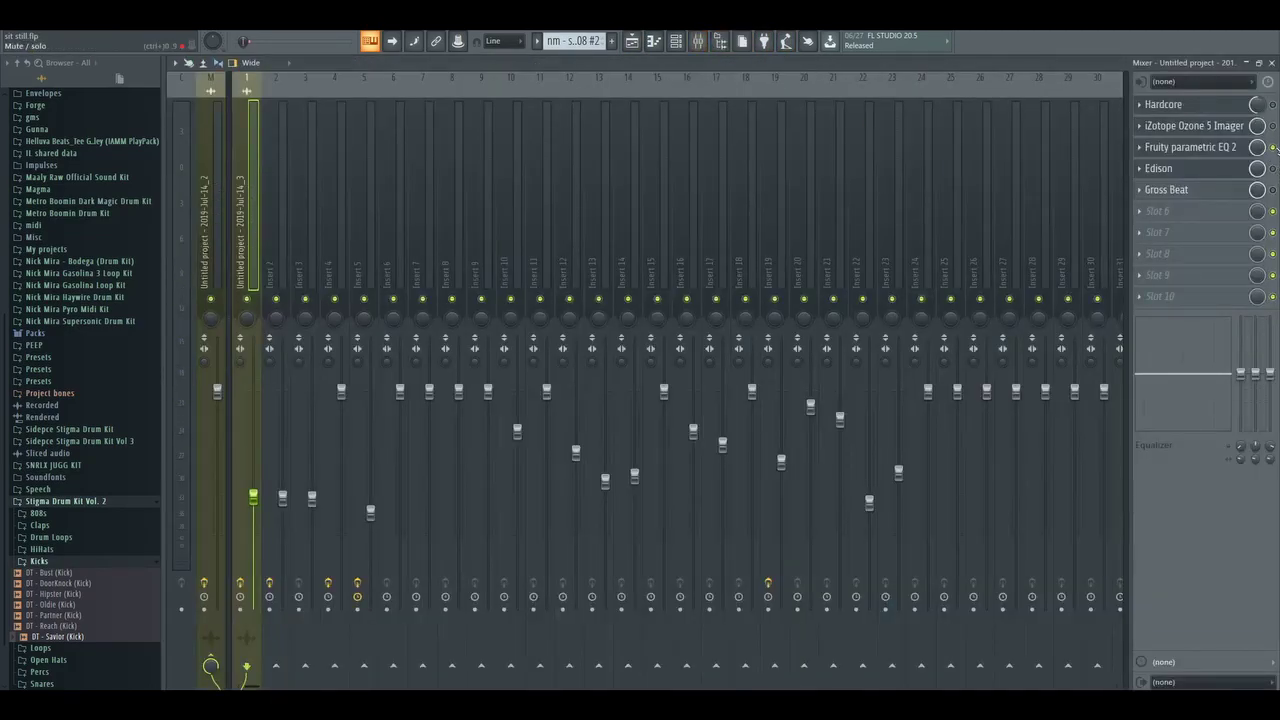
left_click(634, 43)
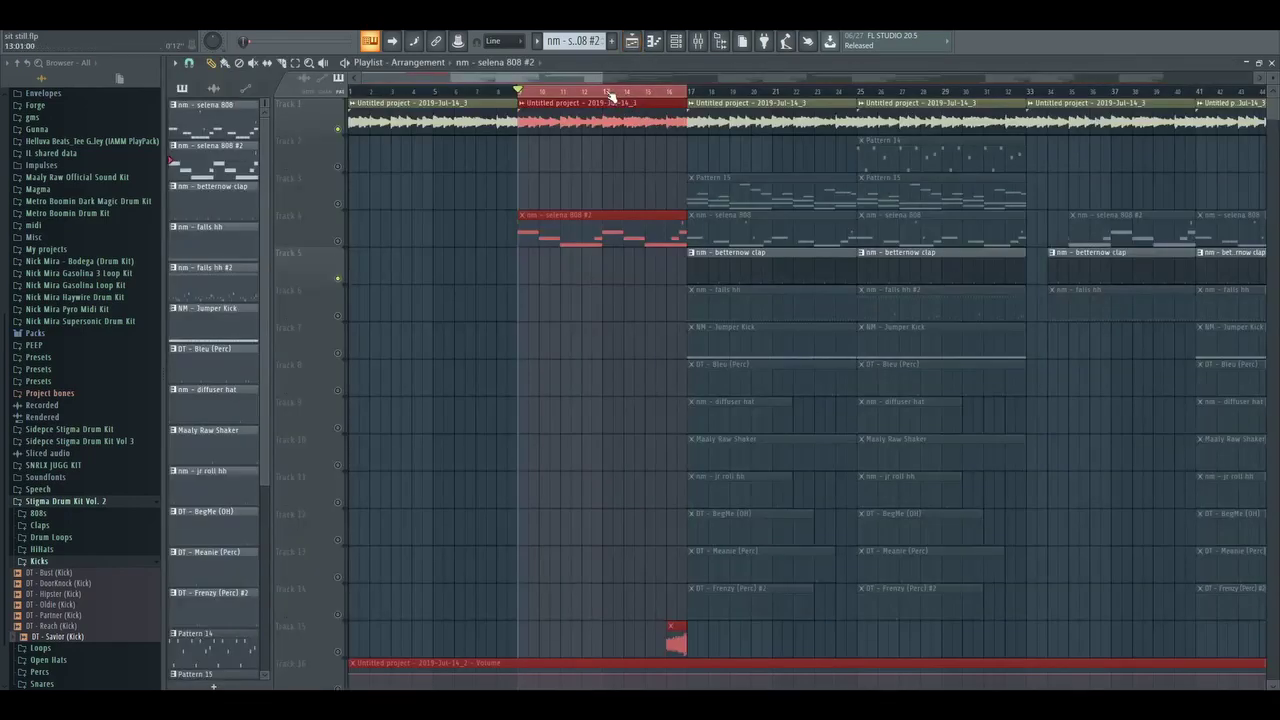
key("space")
key("space")
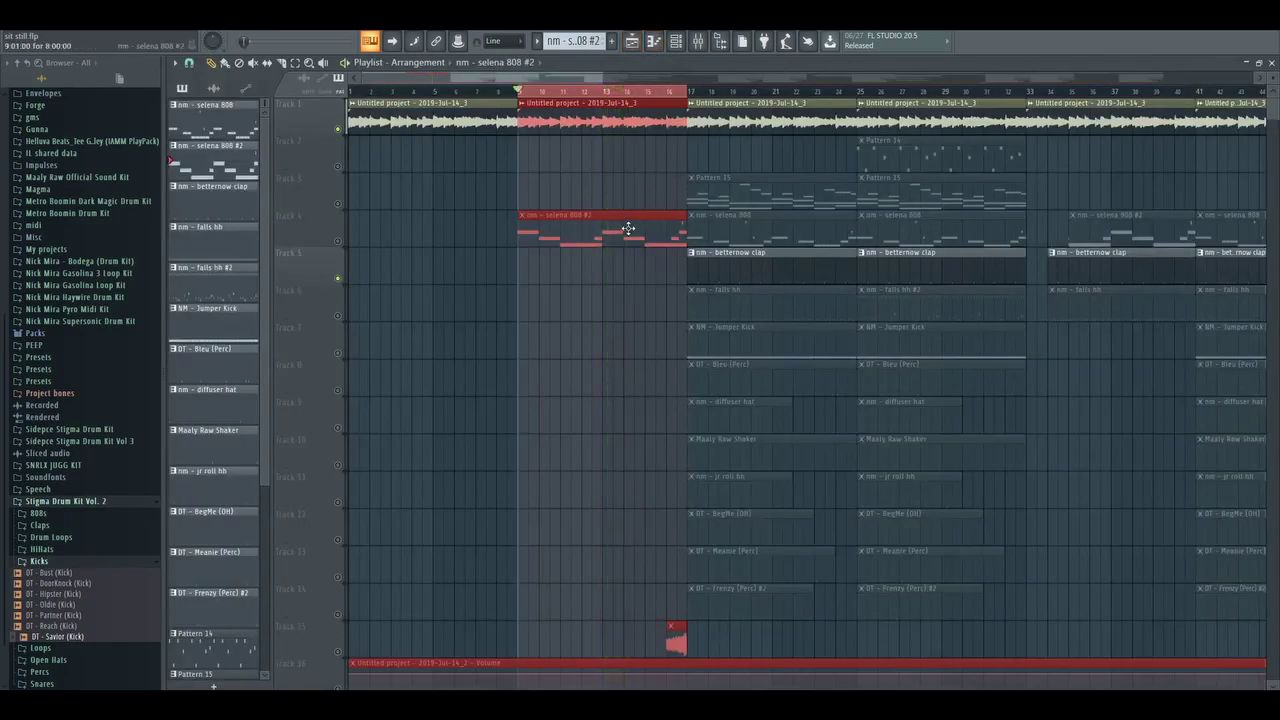
left_click(338, 241)
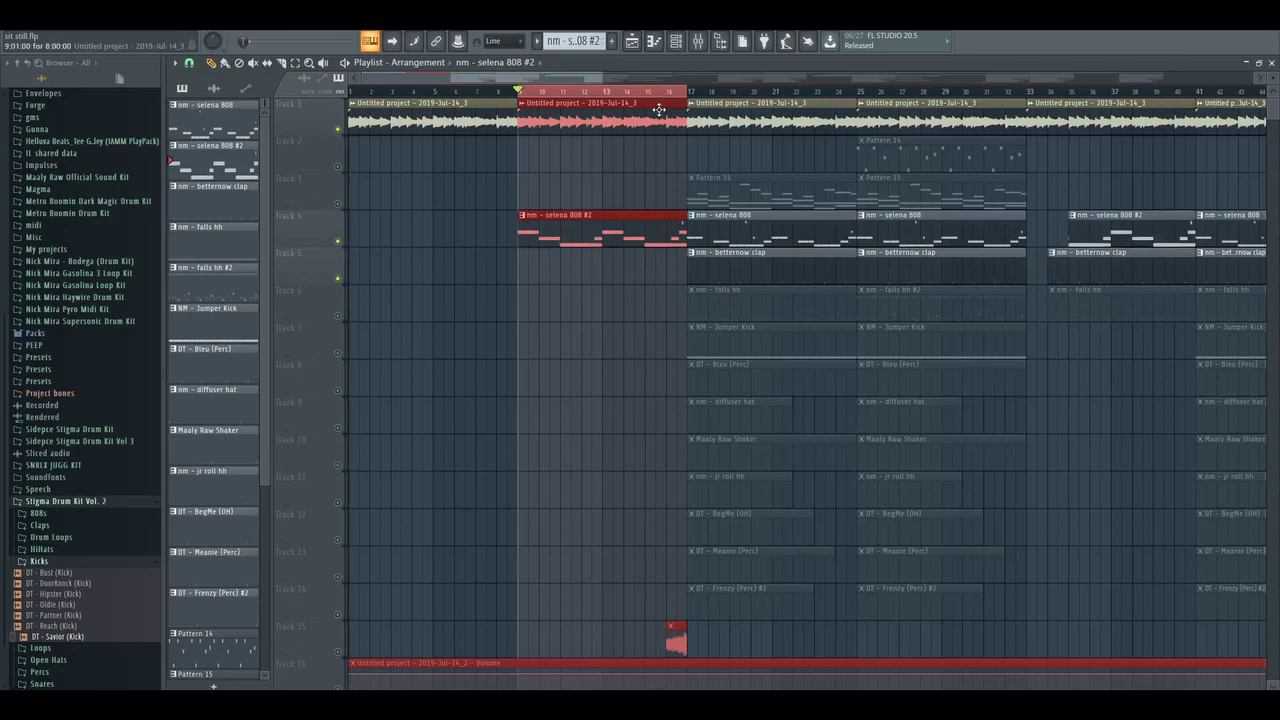
left_click(604, 92)
left_click(653, 41)
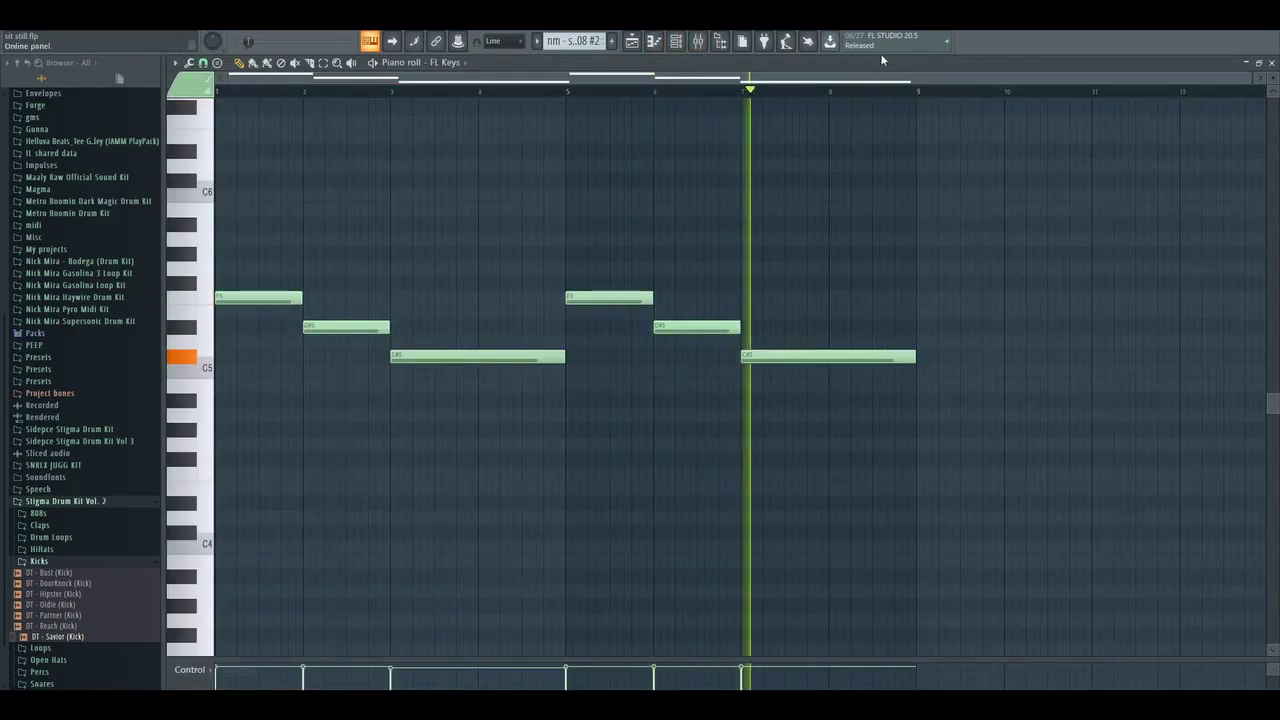
Step: Slice the long C#5 FL Keys note at bar 8 and raise the last piece to D5
key("space")
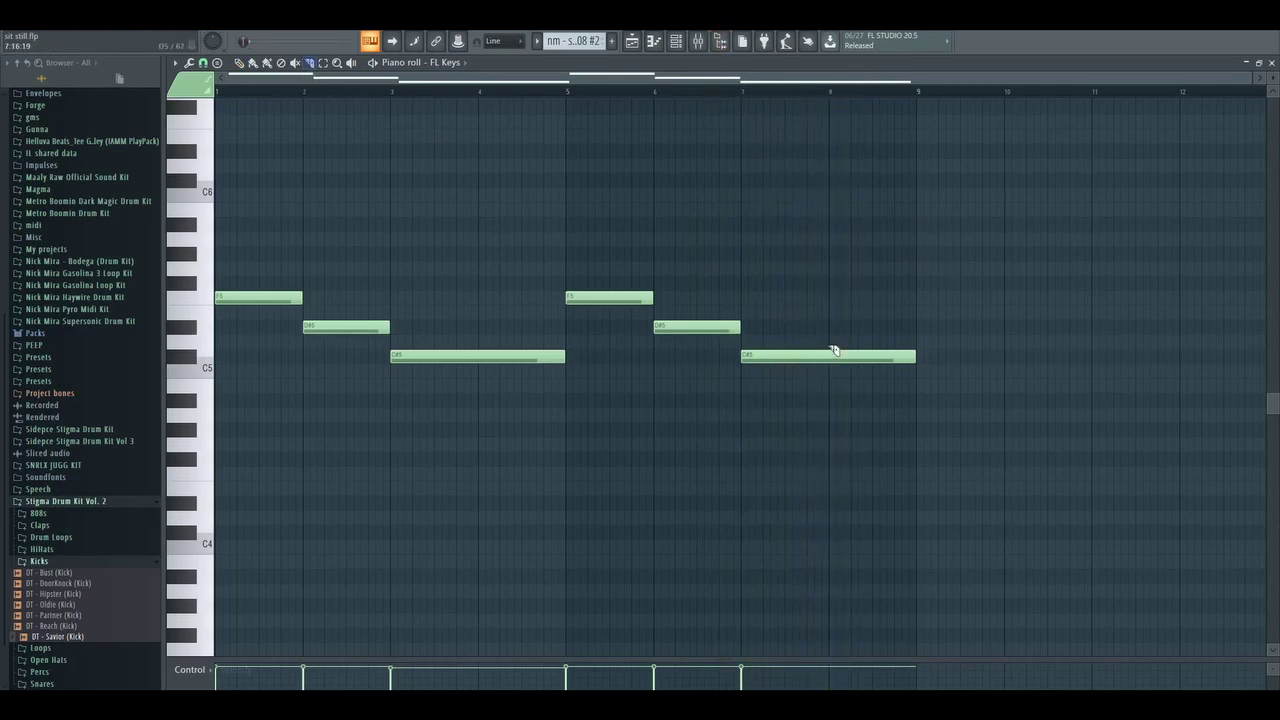
left_click_drag(830, 384, 830, 385)
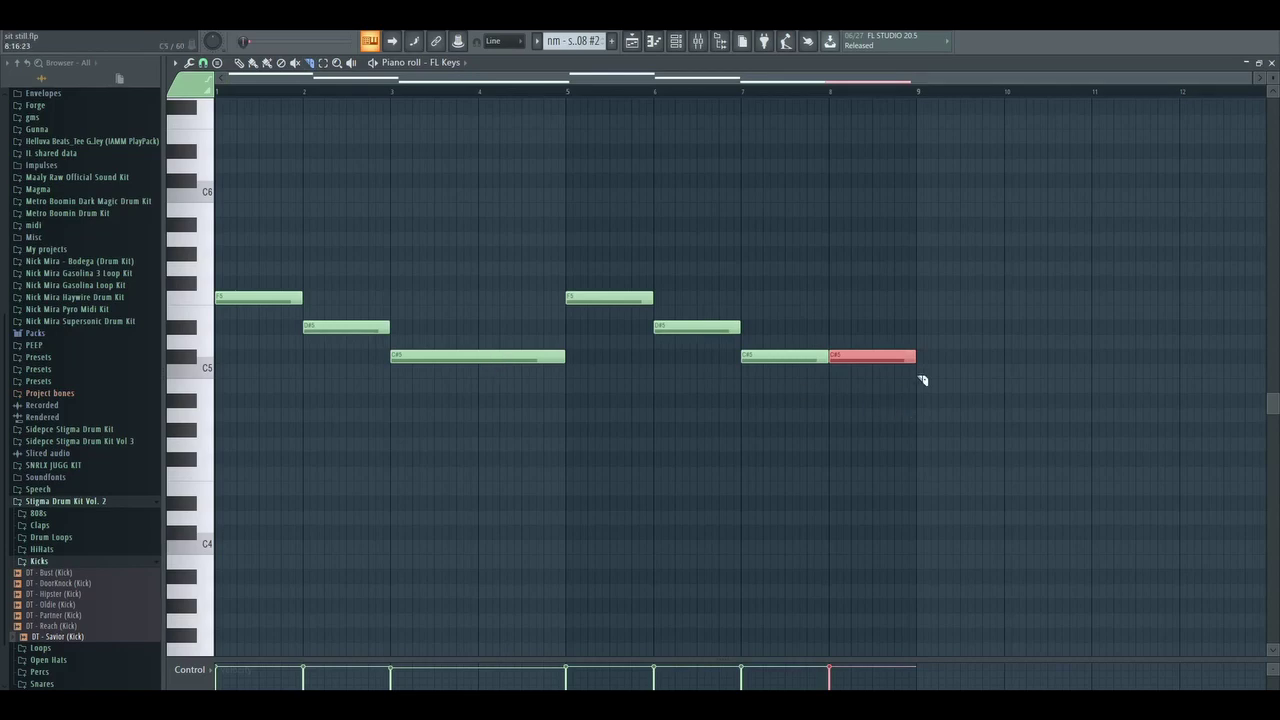
key("p")
key("shift+Up")
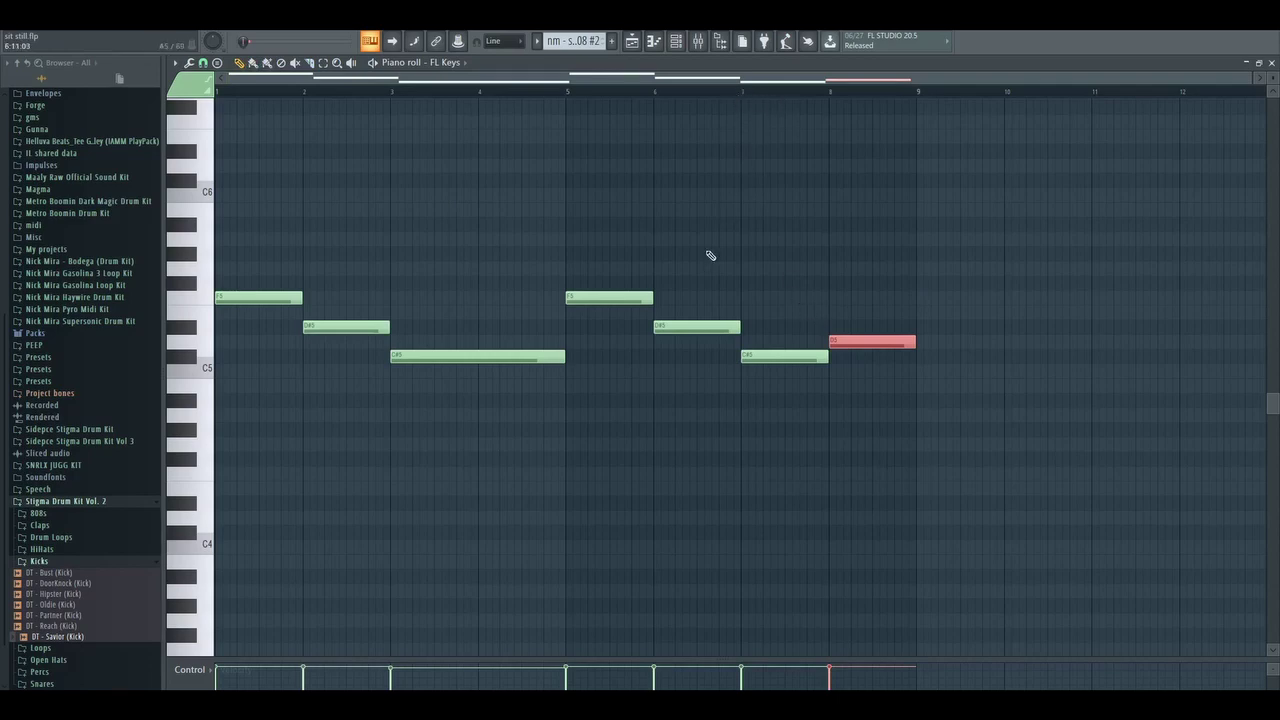
Step: Raise the last ghost note again to D#5, replaying from bar 7 to check the pitch
left_click(749, 92)
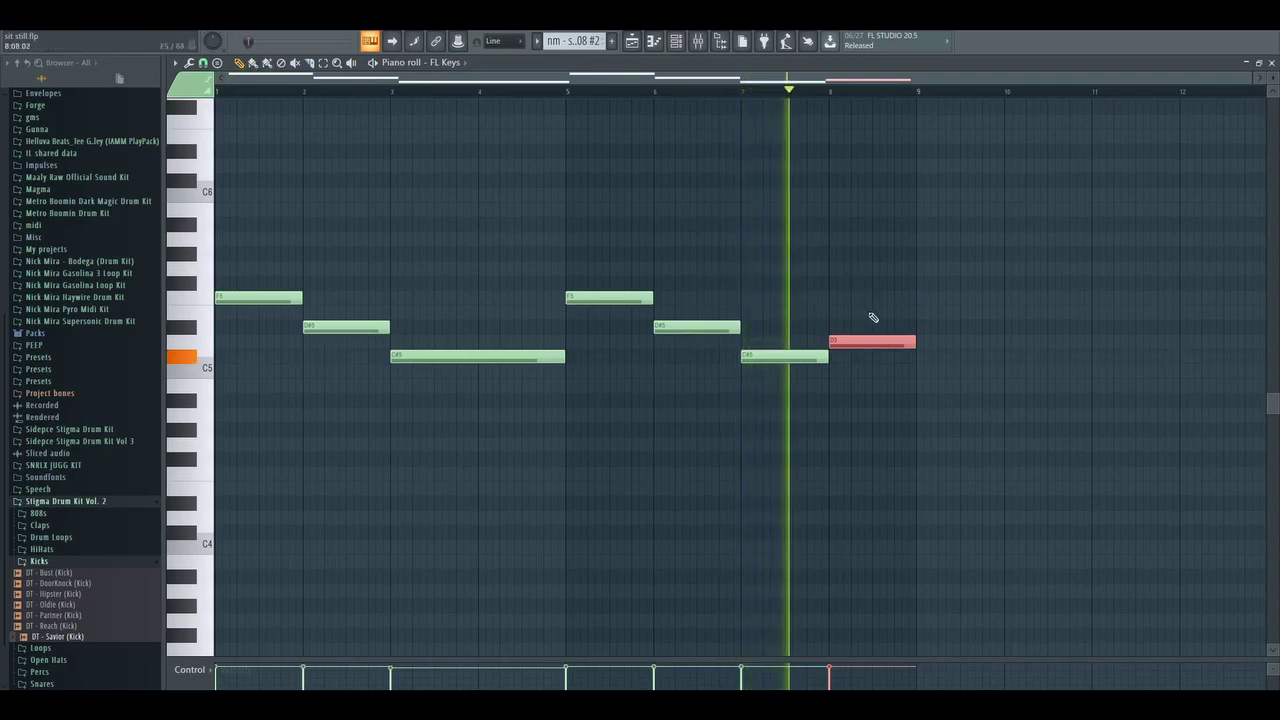
key("shift+Up")
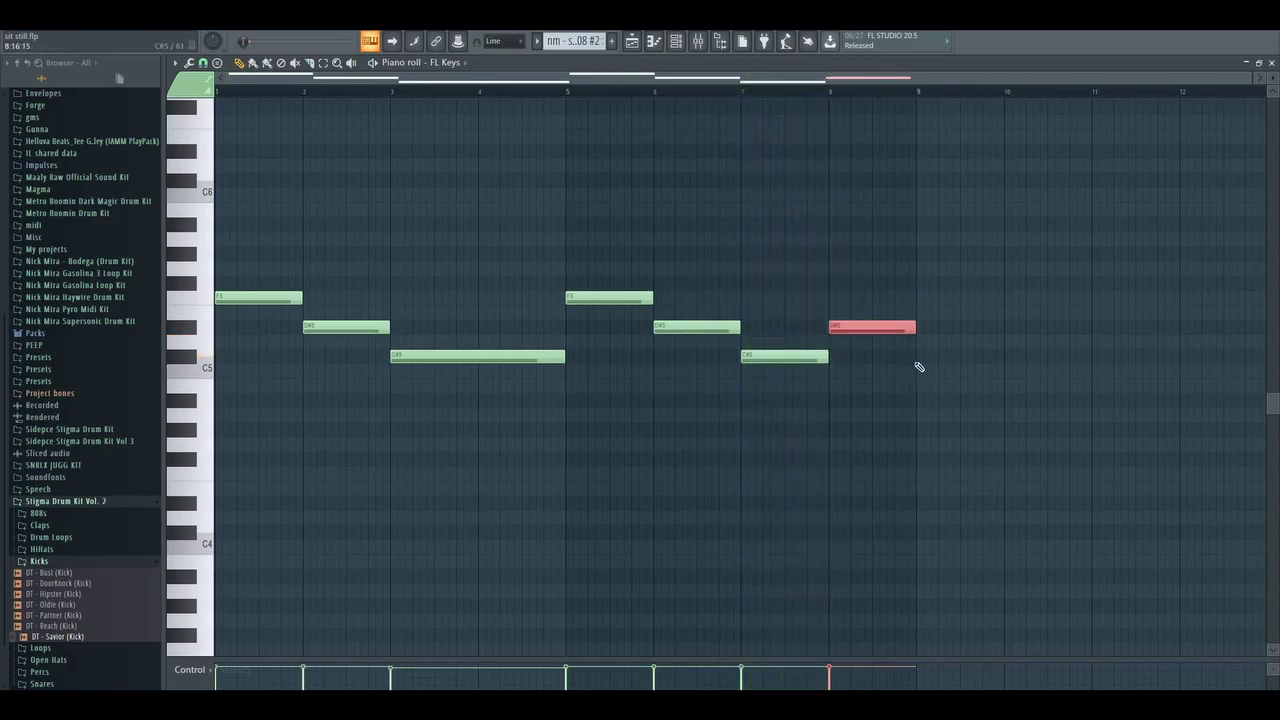
left_click(749, 97)
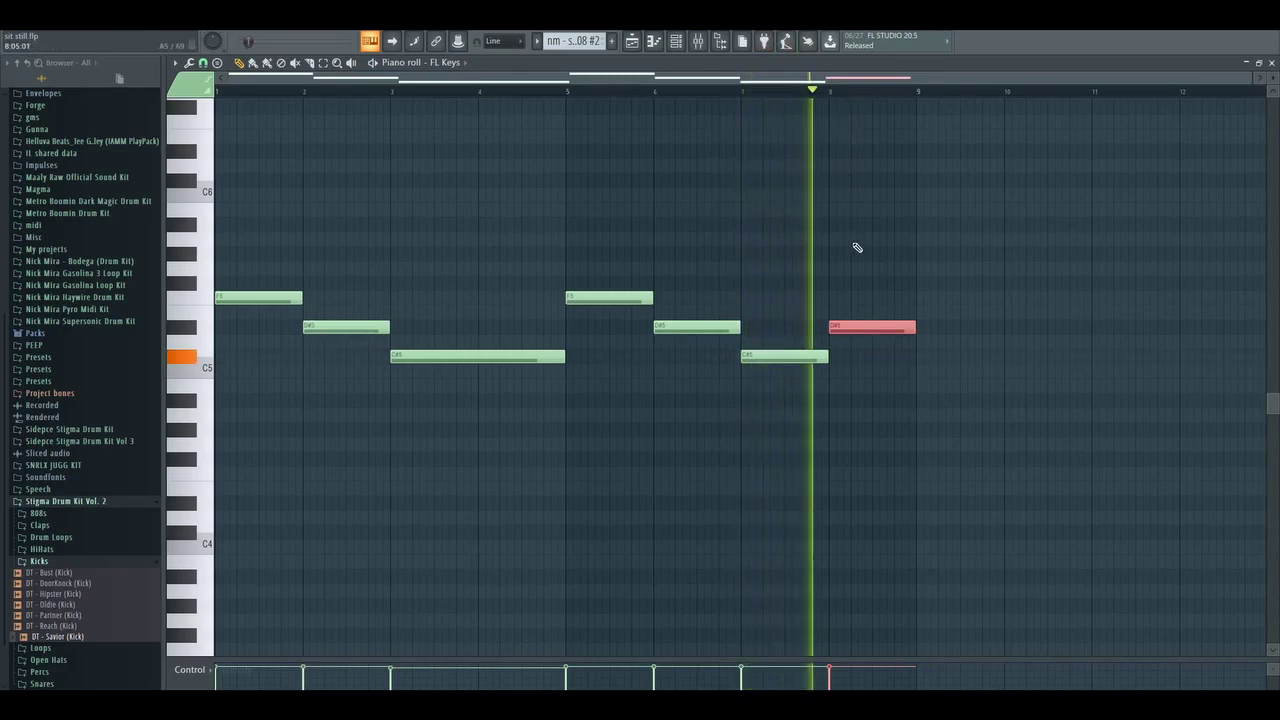
key("space")
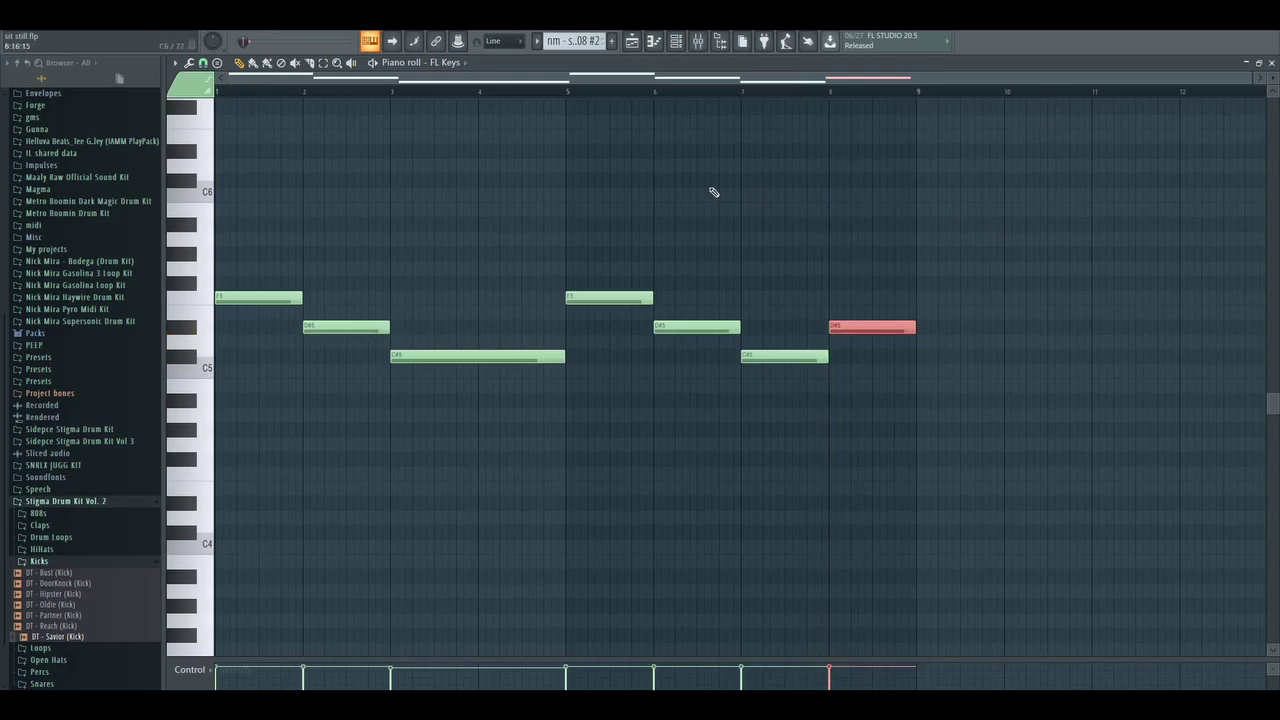
left_click_drag(1252, 74, 1248, 74)
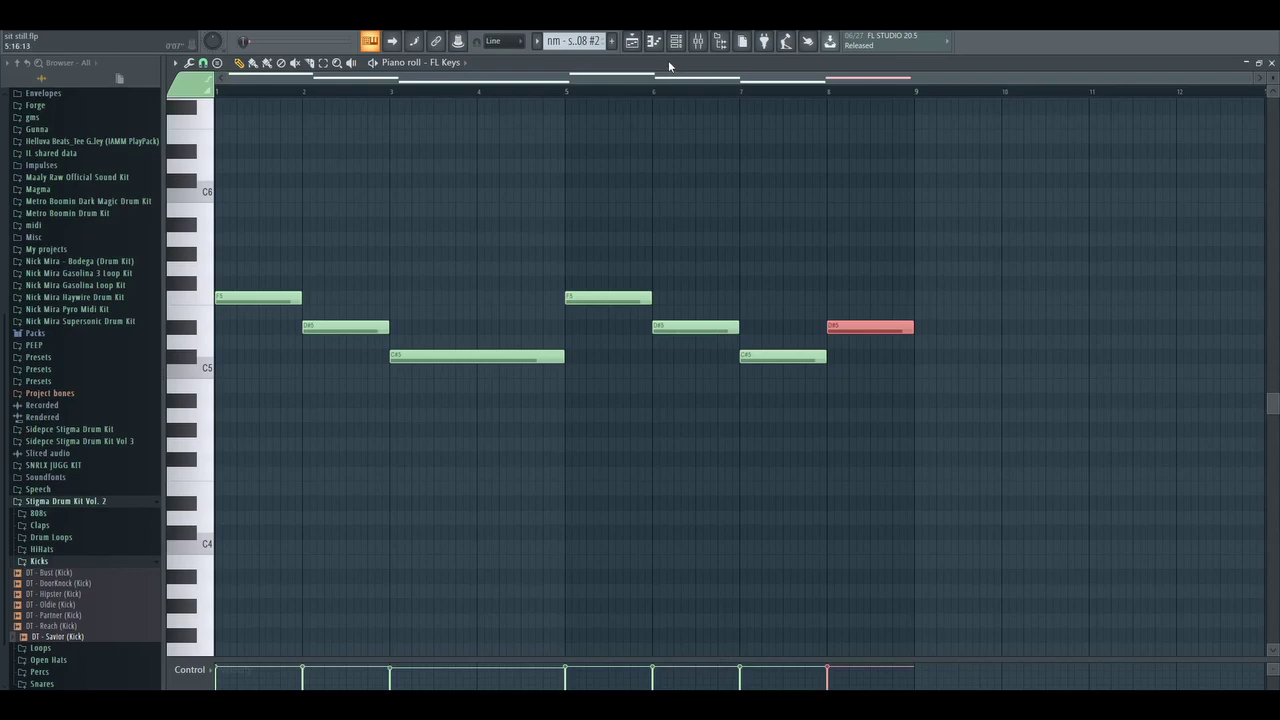
Step: Show 'nm - selena 808' in the piano roll and set DUNE 2's mixer track to 5
scroll(1137, 251, "down", 1)
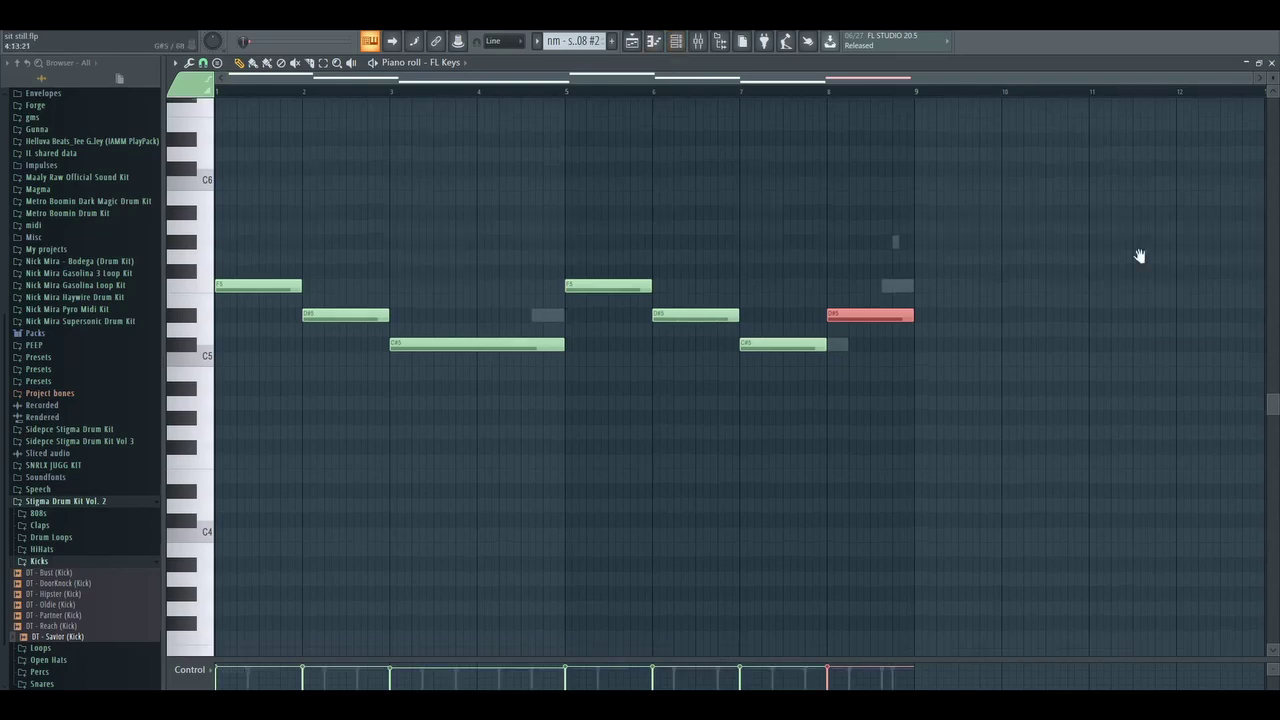
scroll(1100, 240, "up", 2)
left_click(440, 62)
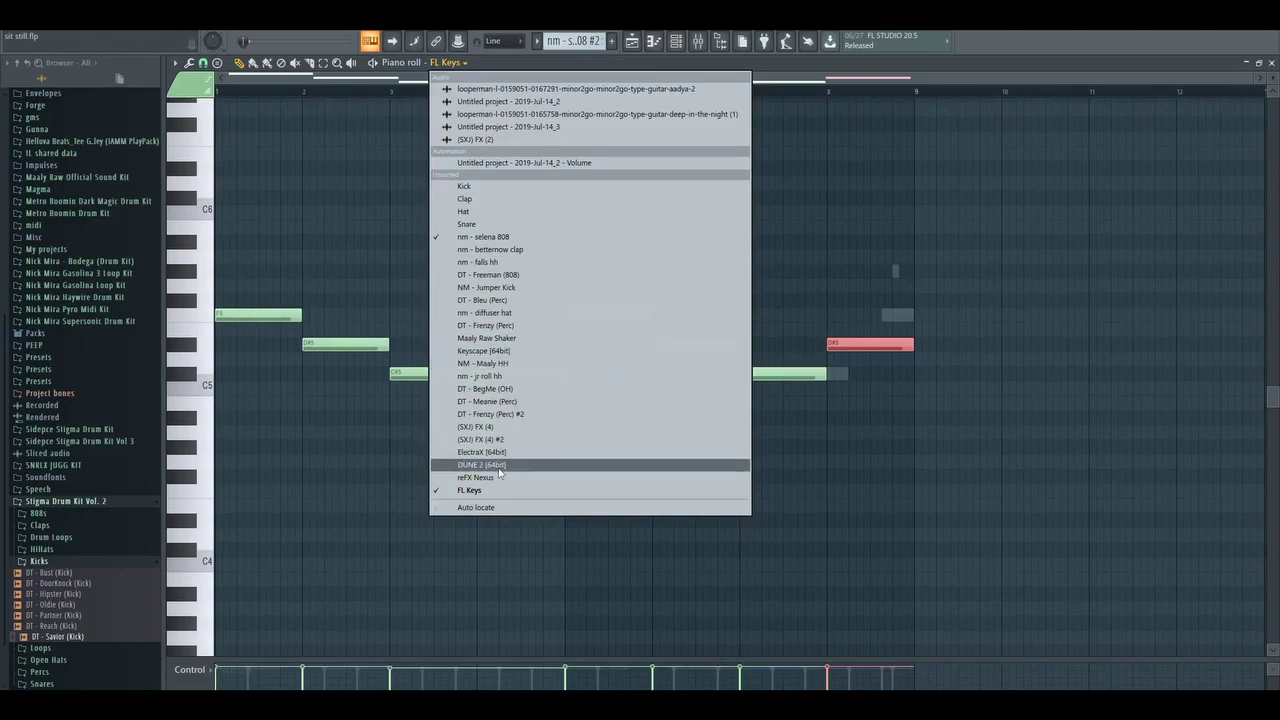
left_click(515, 243)
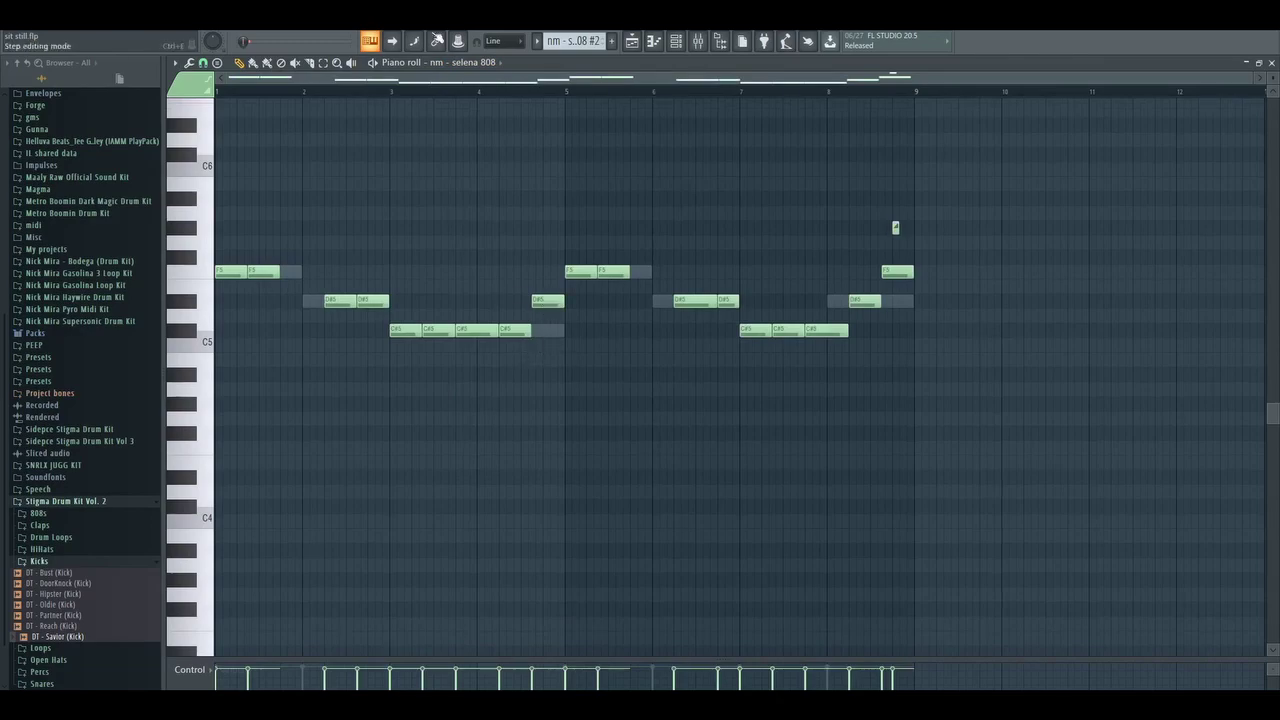
left_click(676, 41)
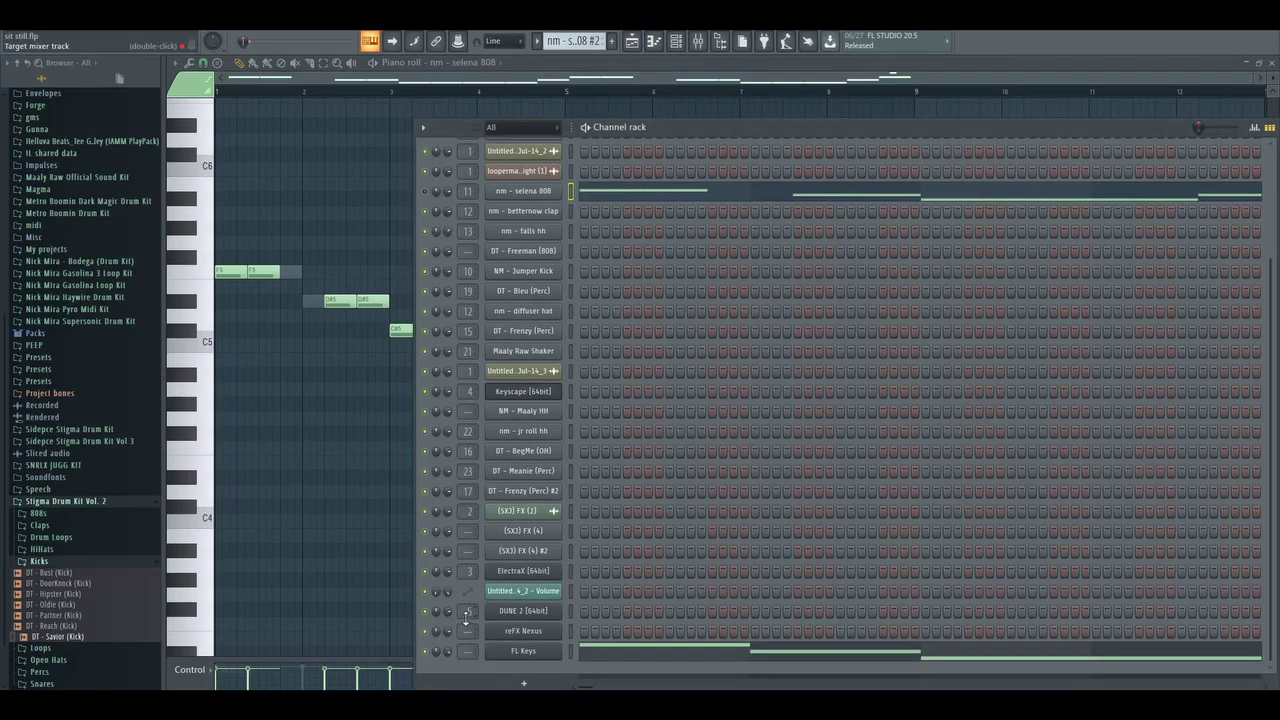
scroll(468, 615, "up", 5)
Step: Play the 808 pattern, shorten its last C#5 note up to the D#5 pickup, and show the Playlist
key("F6")
scroll(983, 143, "up", 2)
key("space")
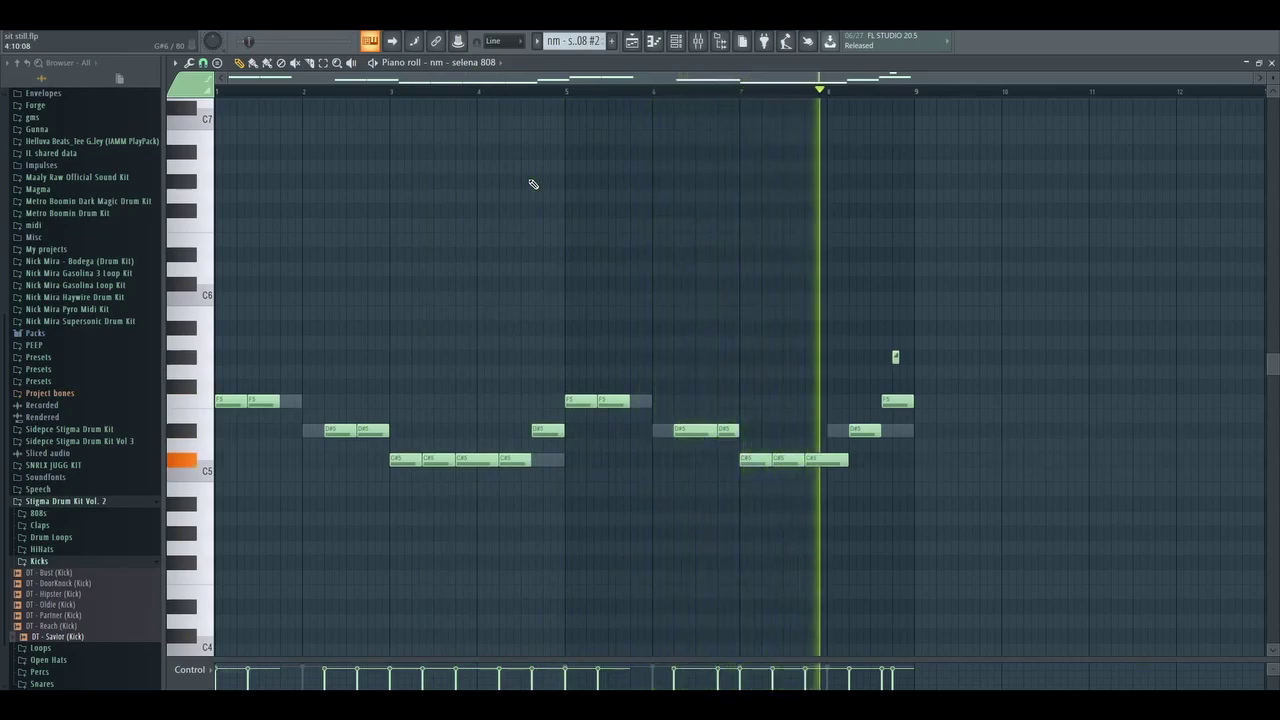
key("space")
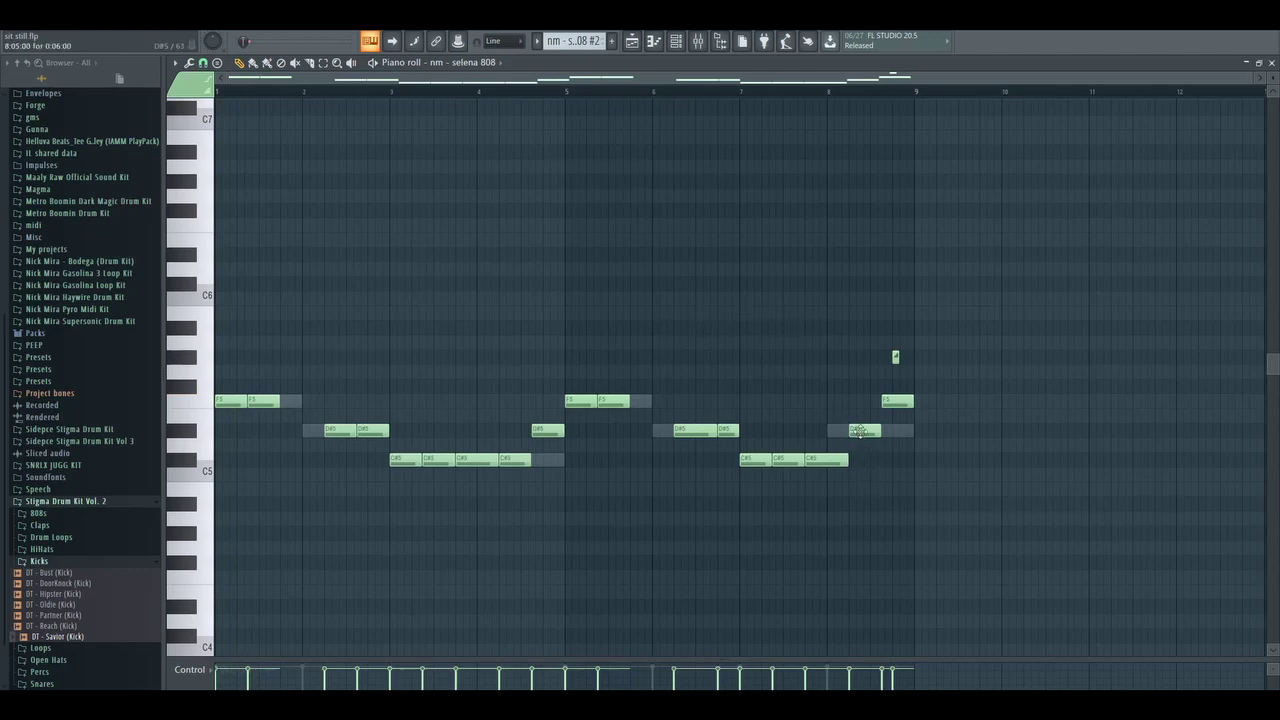
left_click_drag(847, 460, 848, 470)
left_click(632, 41)
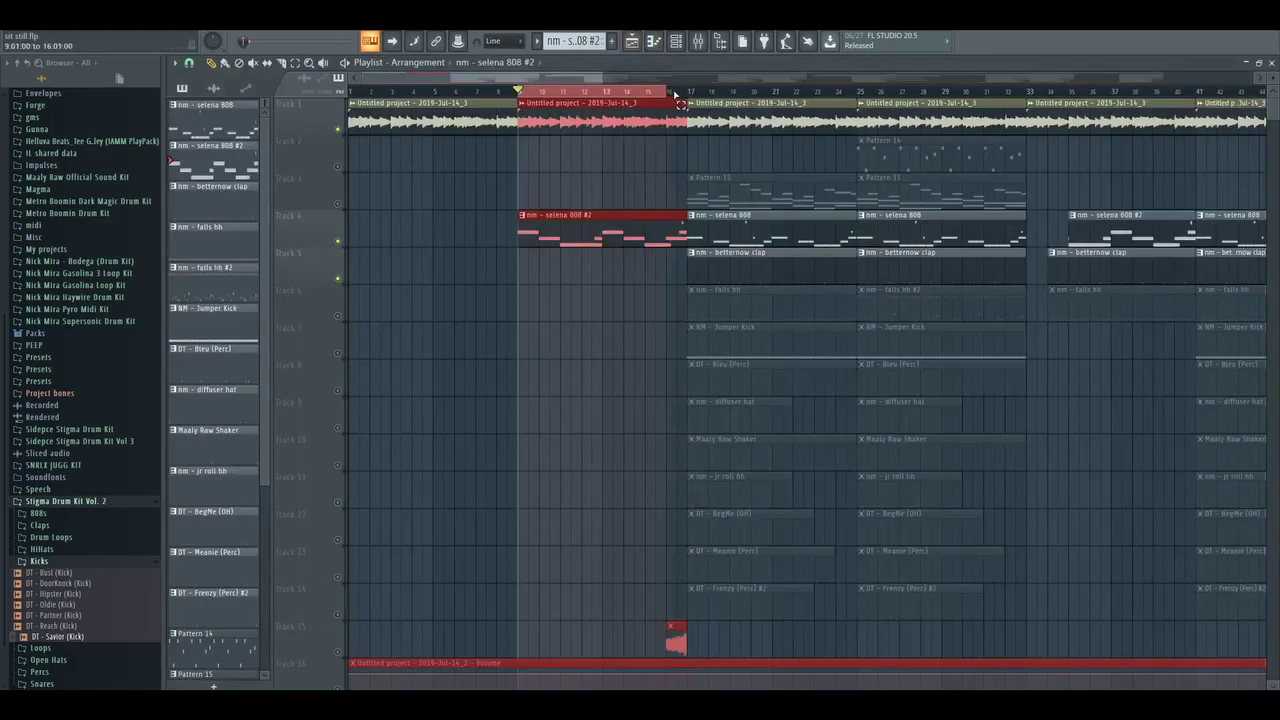
Step: Clear the bars 9–16 selection, unmute all tracks, and play the arrangement from bar 17
left_click(611, 349)
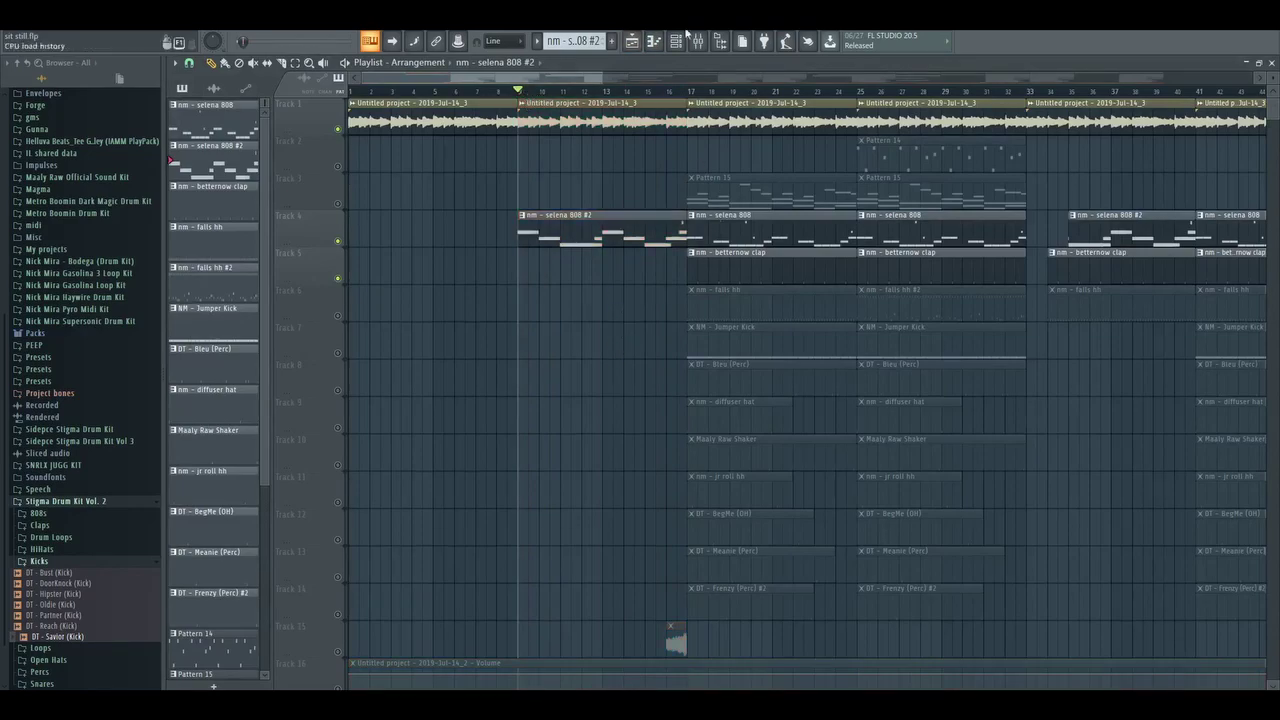
left_click(338, 202)
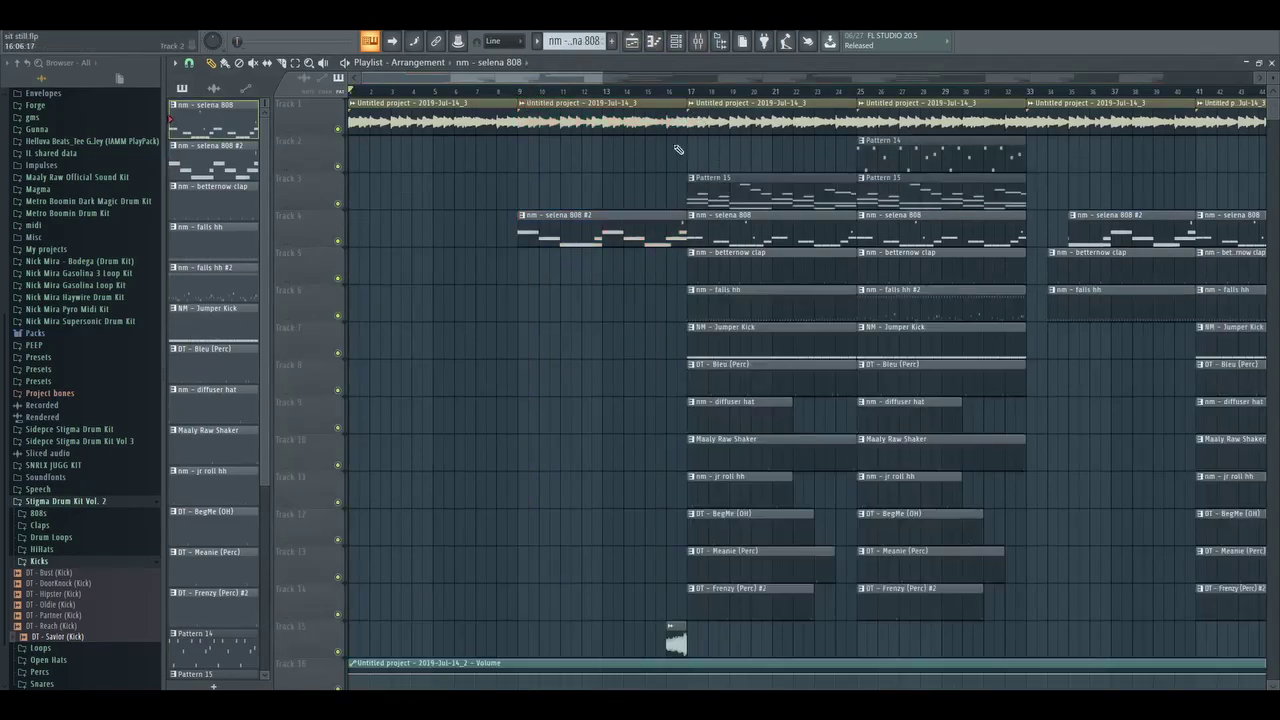
left_click(703, 95)
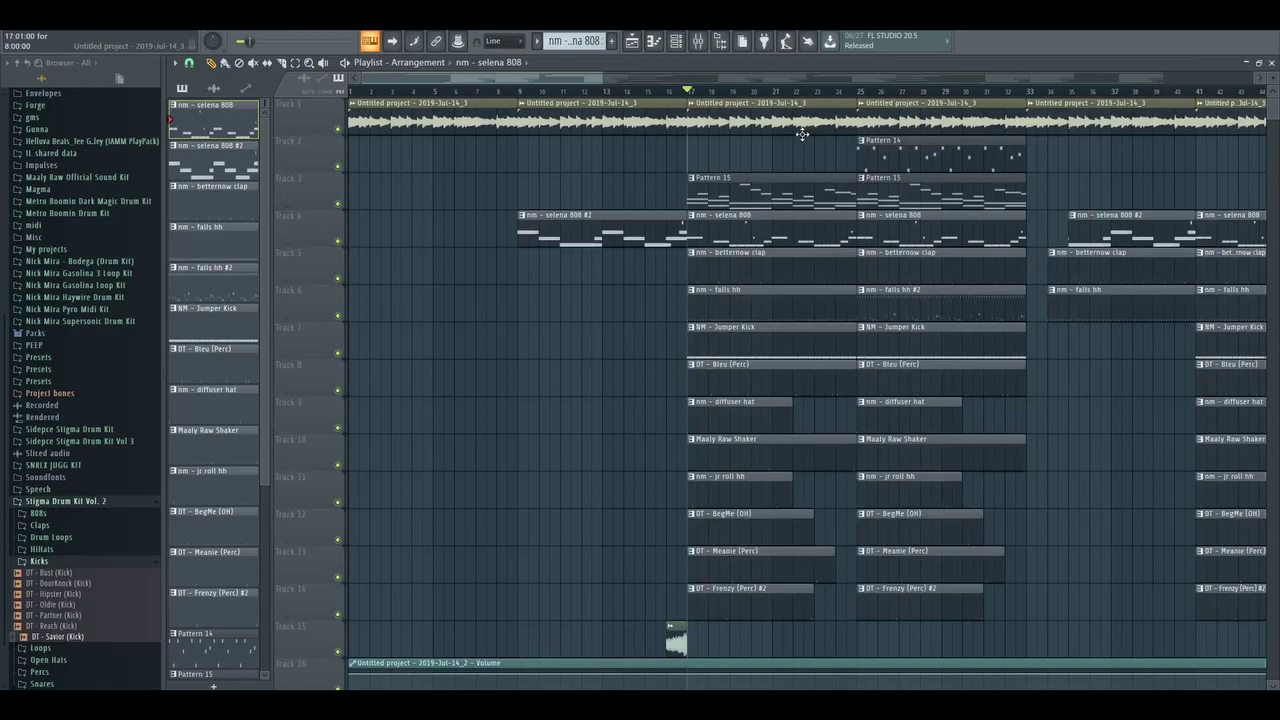
left_click(698, 41)
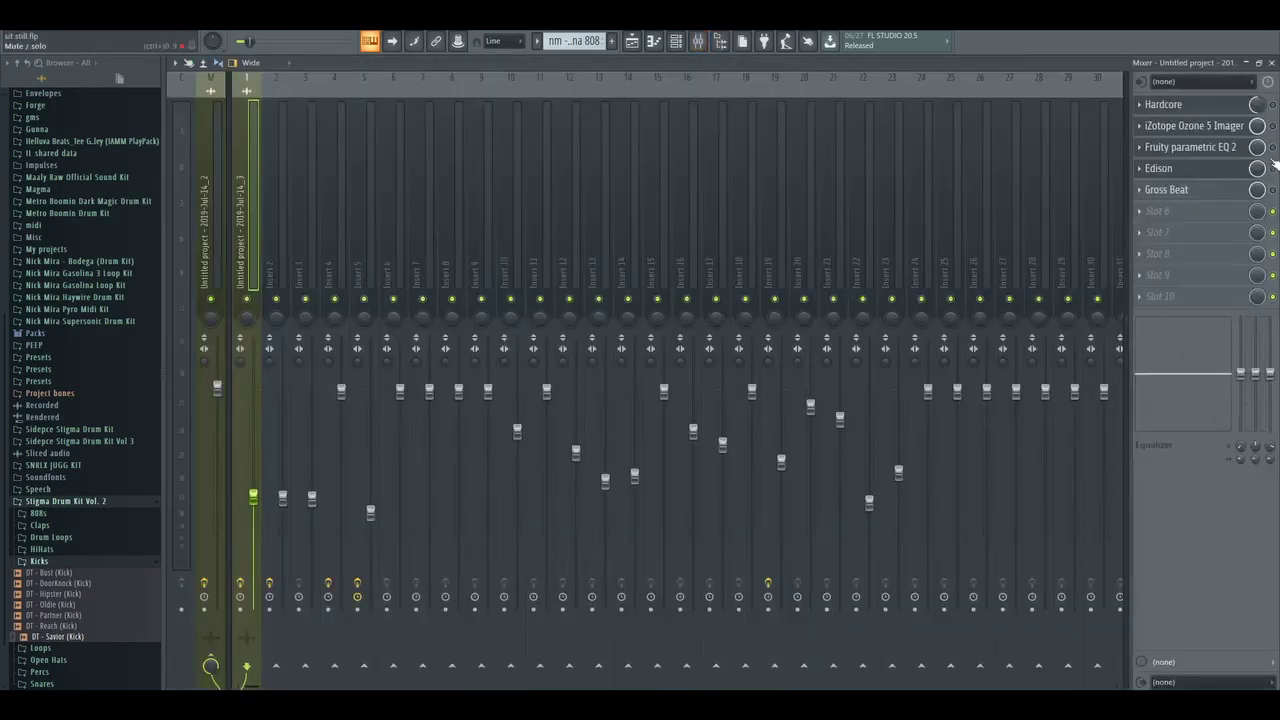
left_click(631, 41)
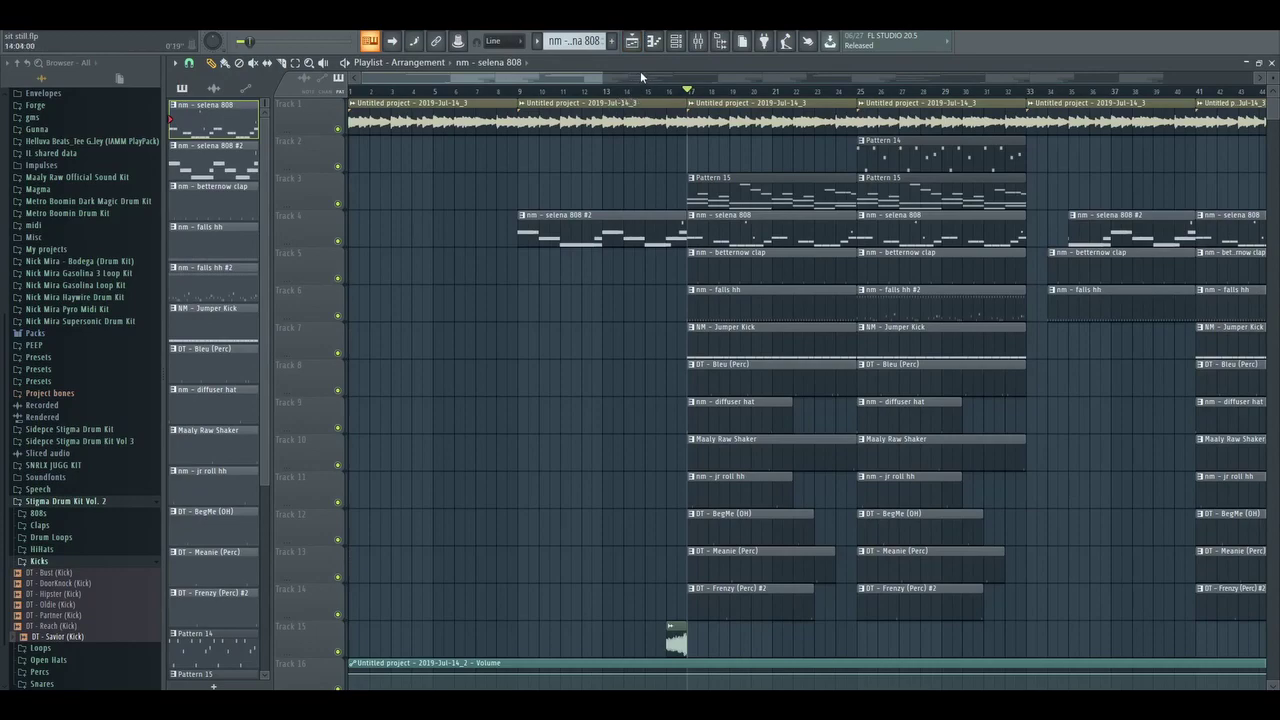
key("space")
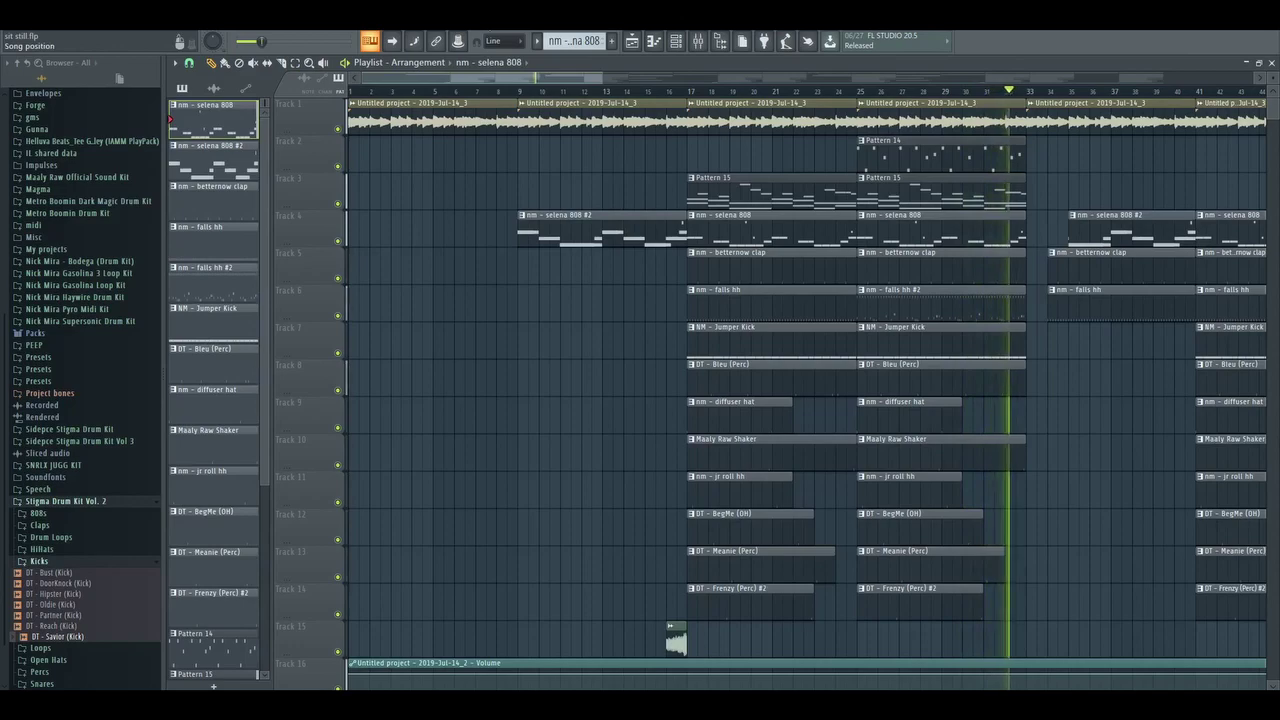
key("space")
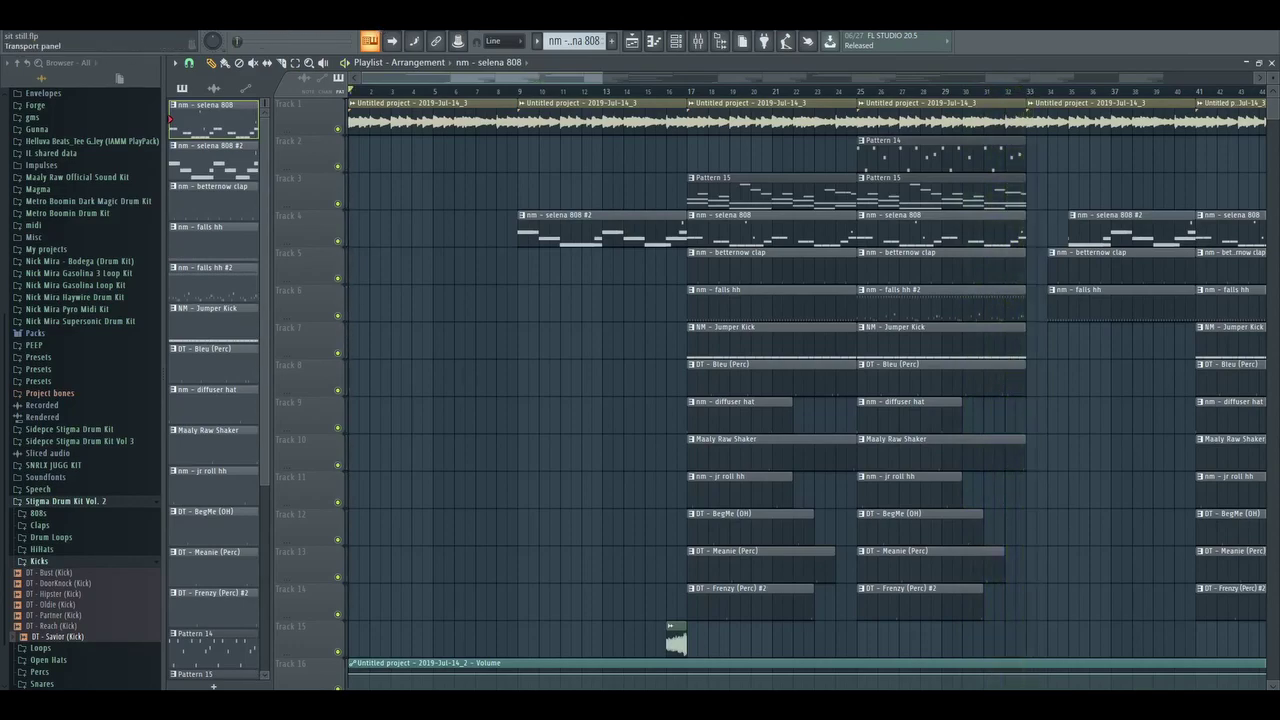
double_click(726, 193)
left_click_drag(489, 297, 574, 320)
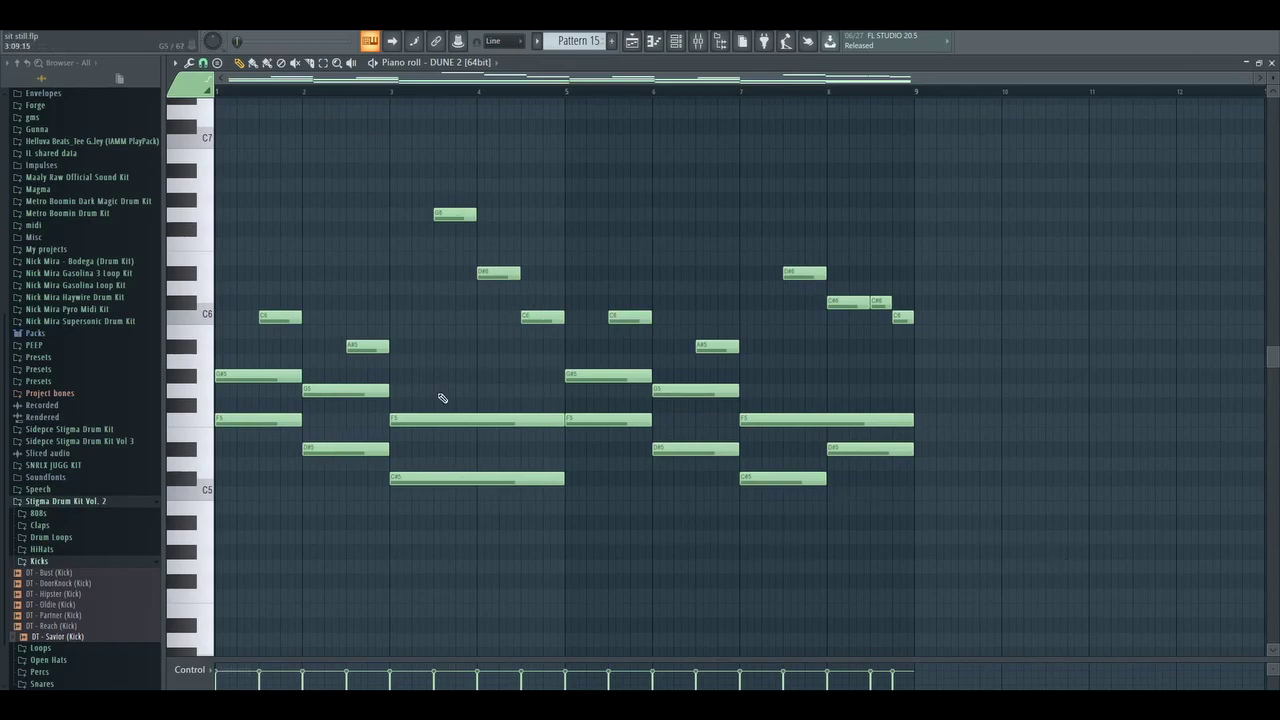
left_click(633, 43)
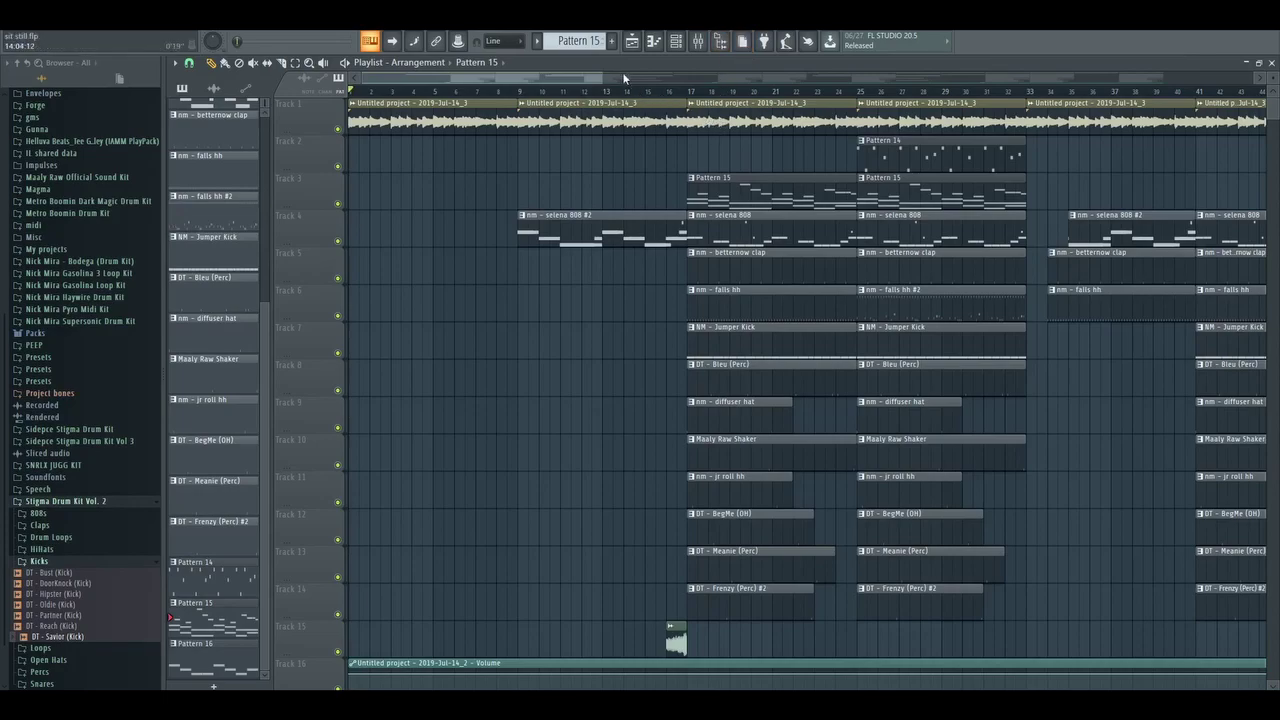
Step: Zoom the playlist out until the arrangement shows through about bar 145
scroll(676, 90, "down", 1)
scroll(676, 90, "down", 3)
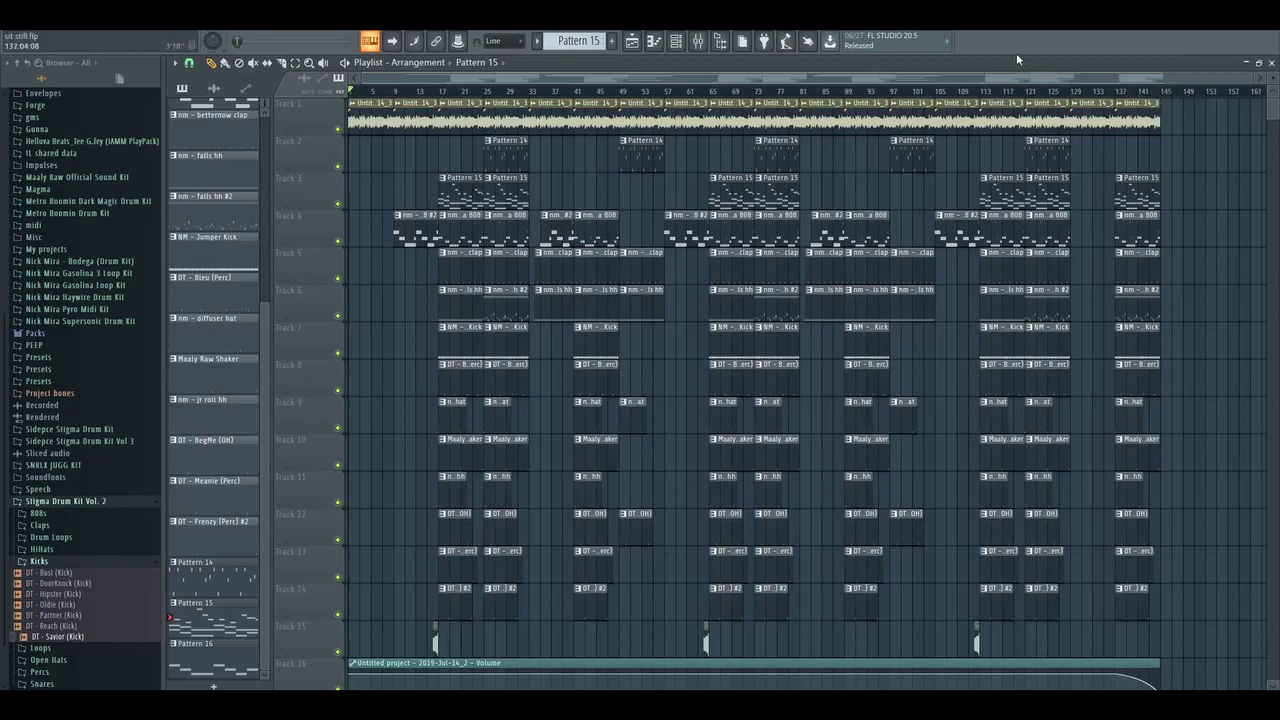
left_click_drag(1249, 84, 1162, 75)
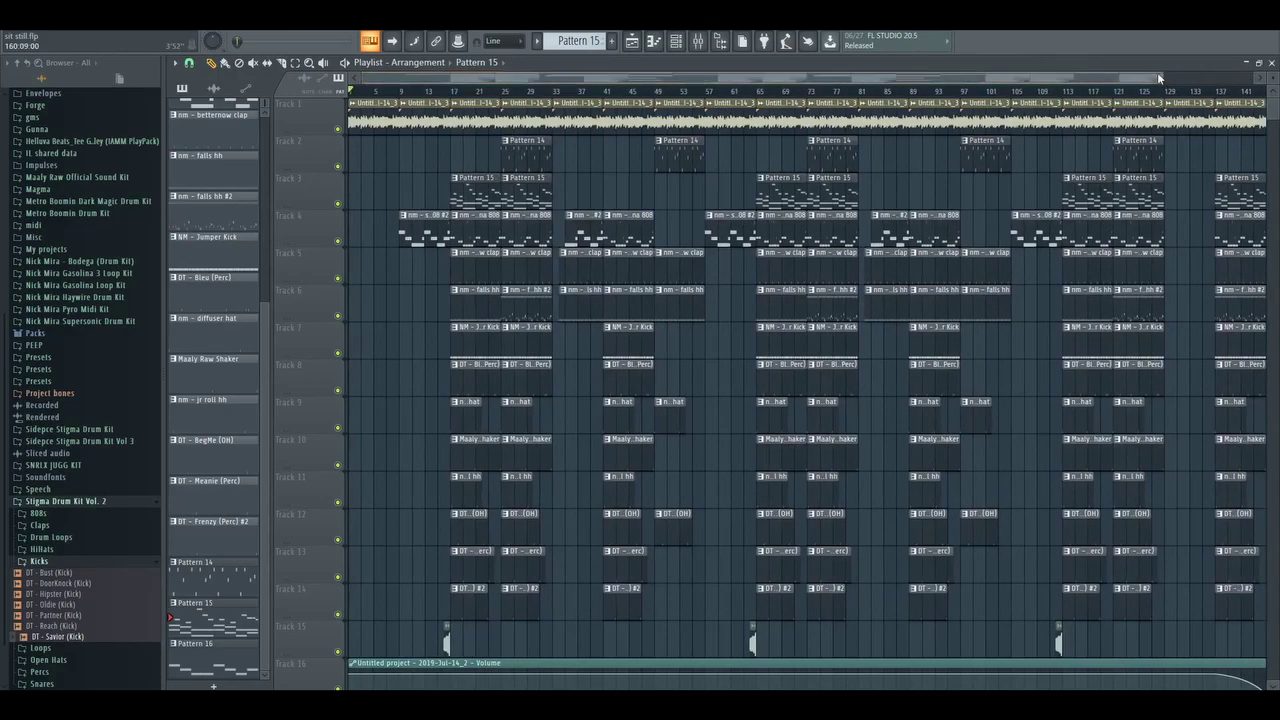